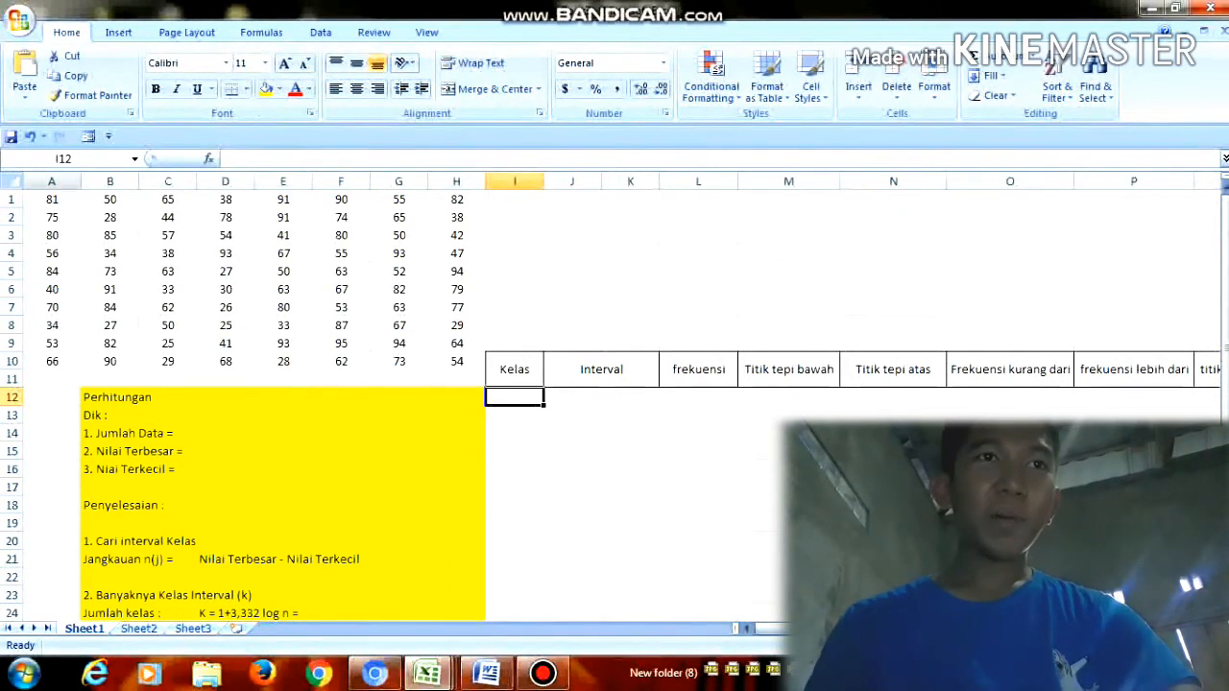
Step: Calculate Jumlah Data in E14 by counting the values in the named range aku with =count(aku)
drag(52, 200, 470, 363)
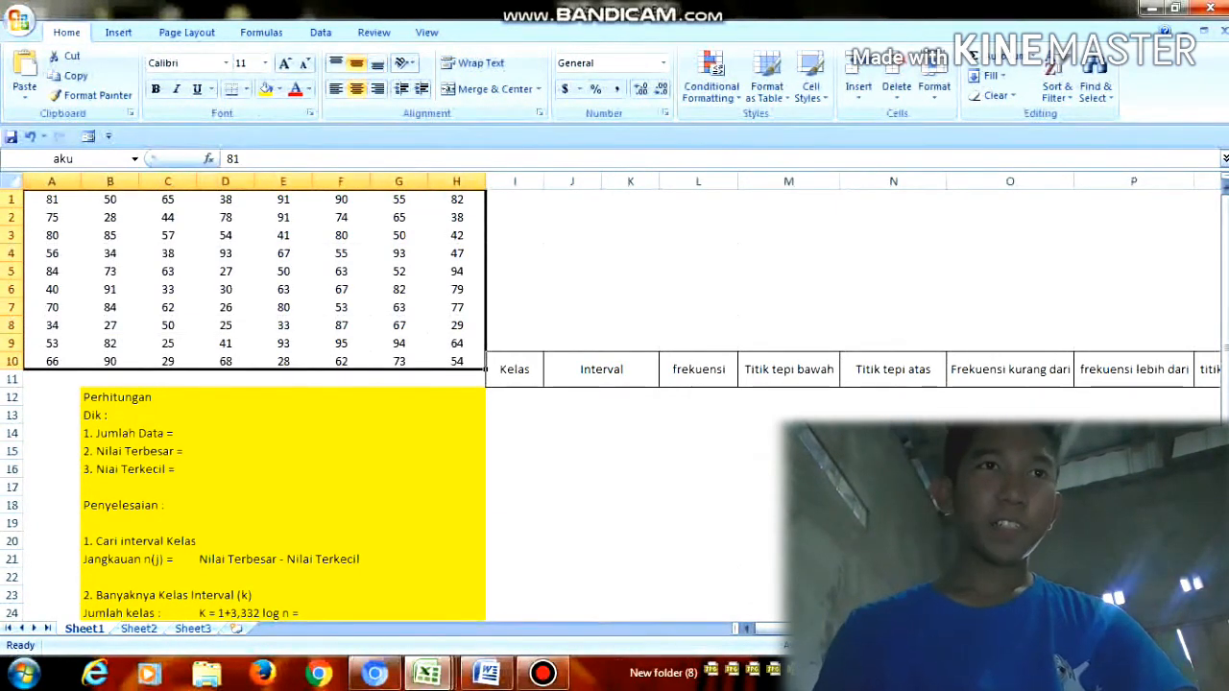
click(284, 415)
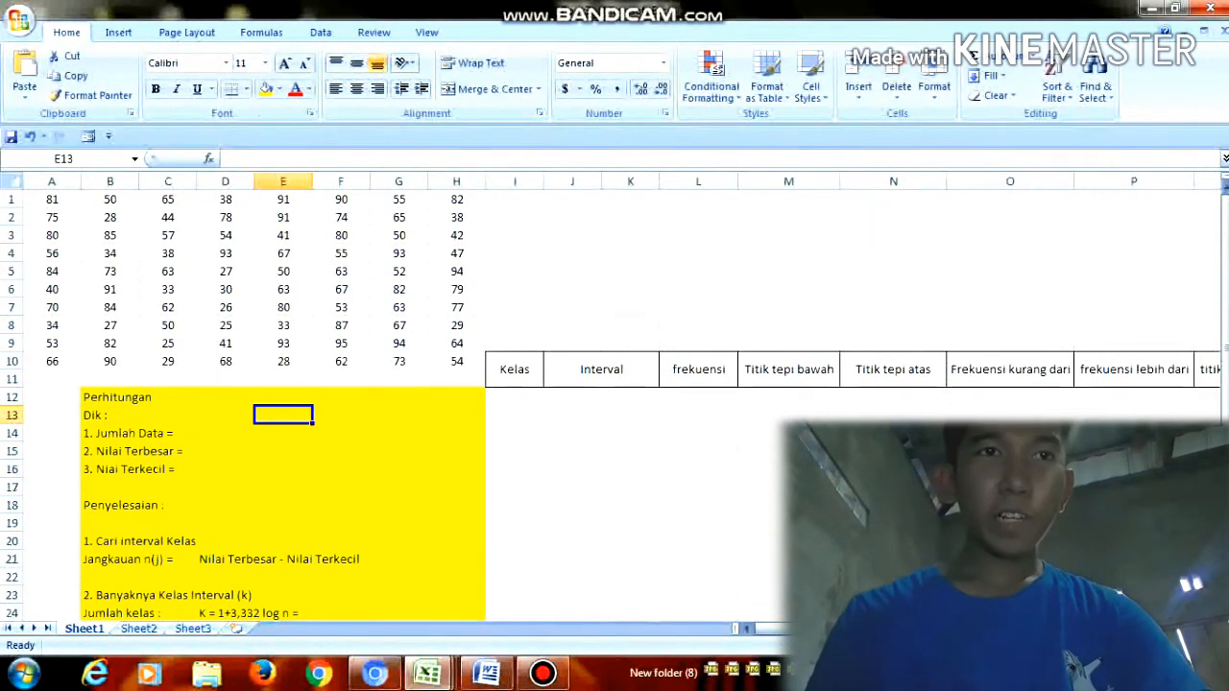
click(283, 451)
click(284, 433)
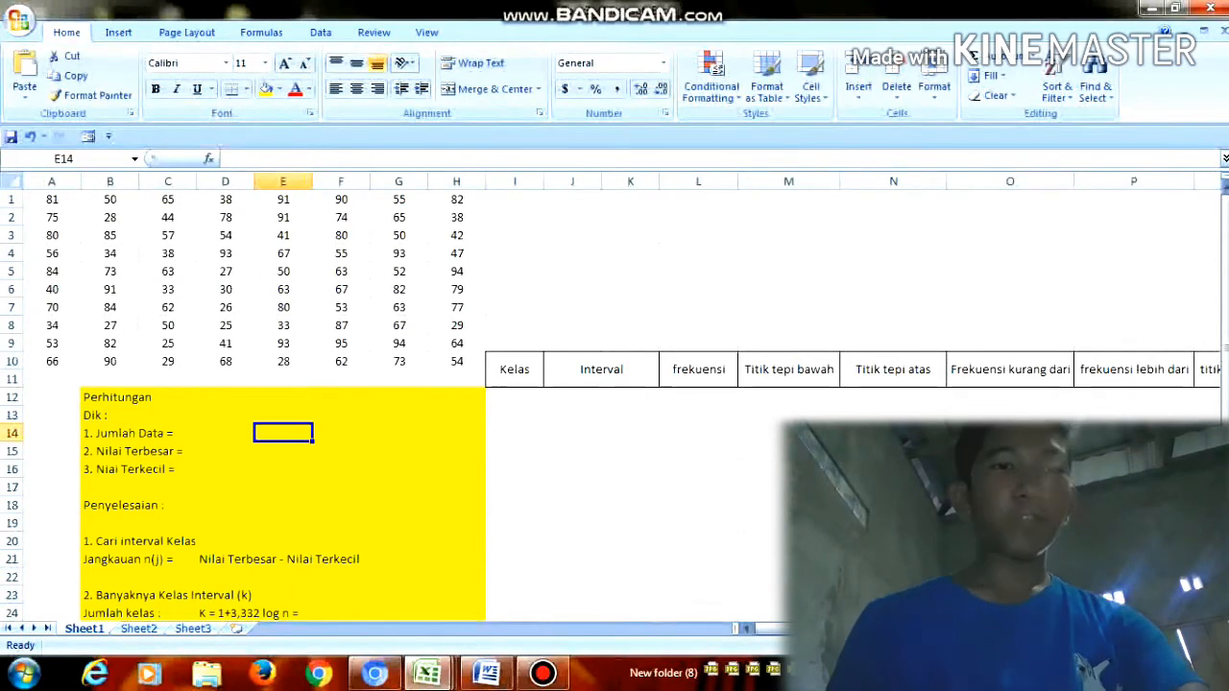
text(=c)
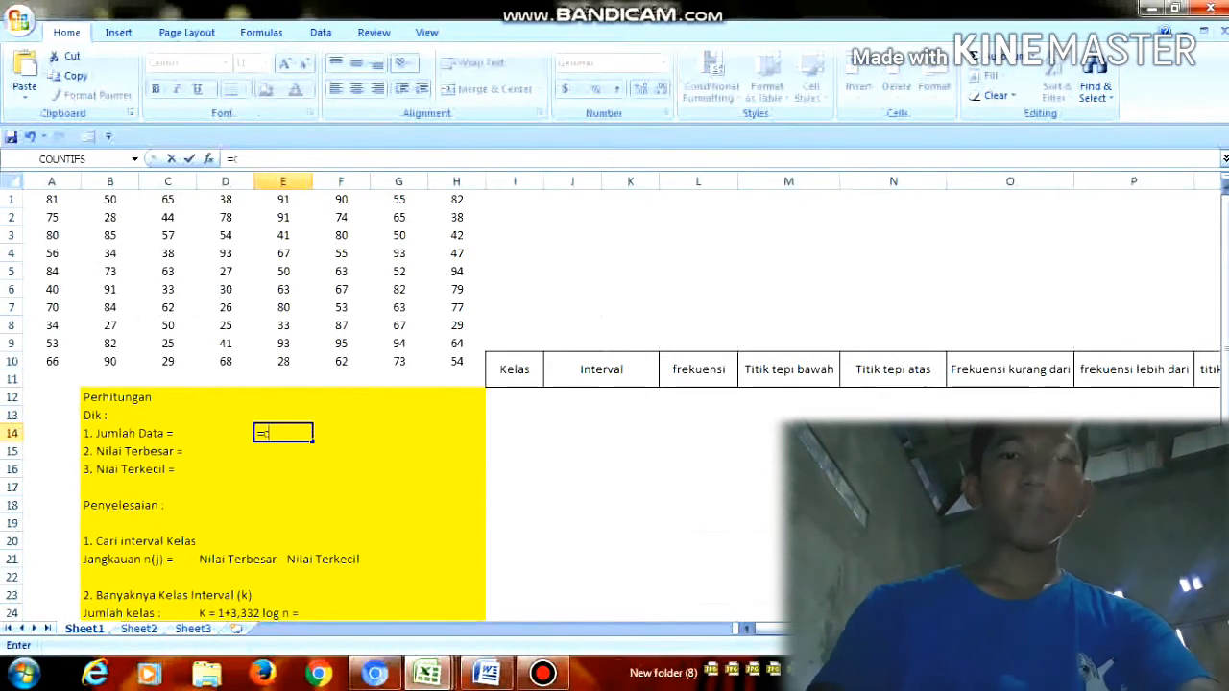
text(ount)
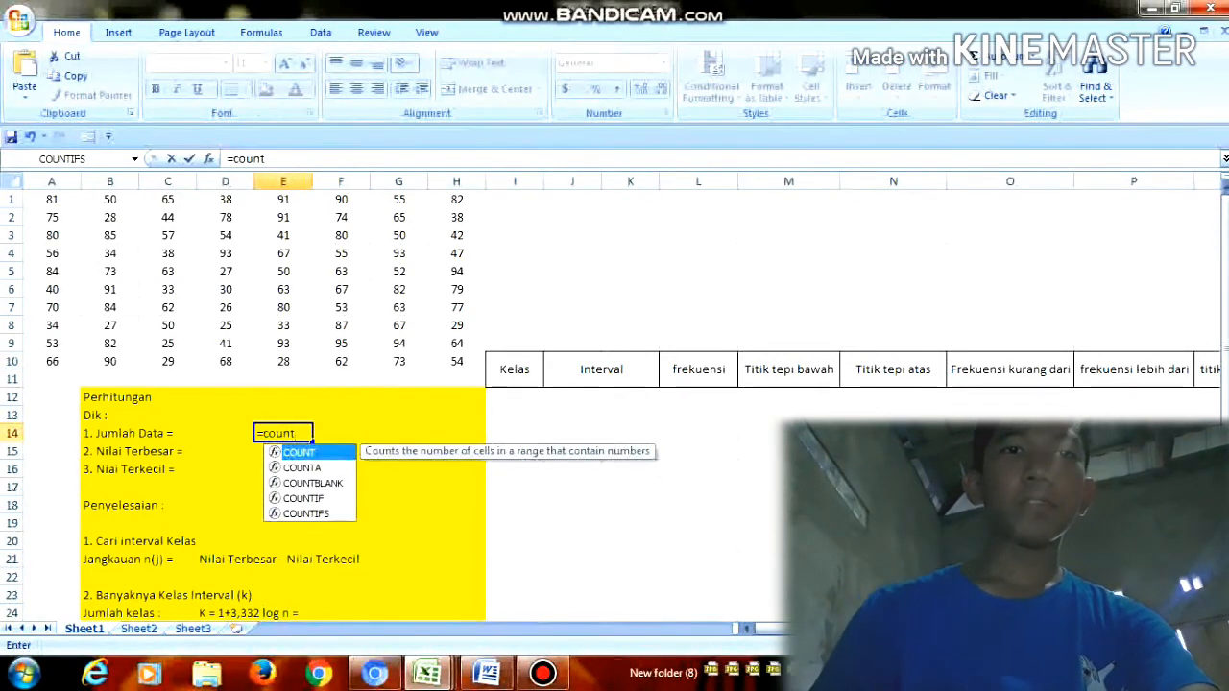
key(Escape)
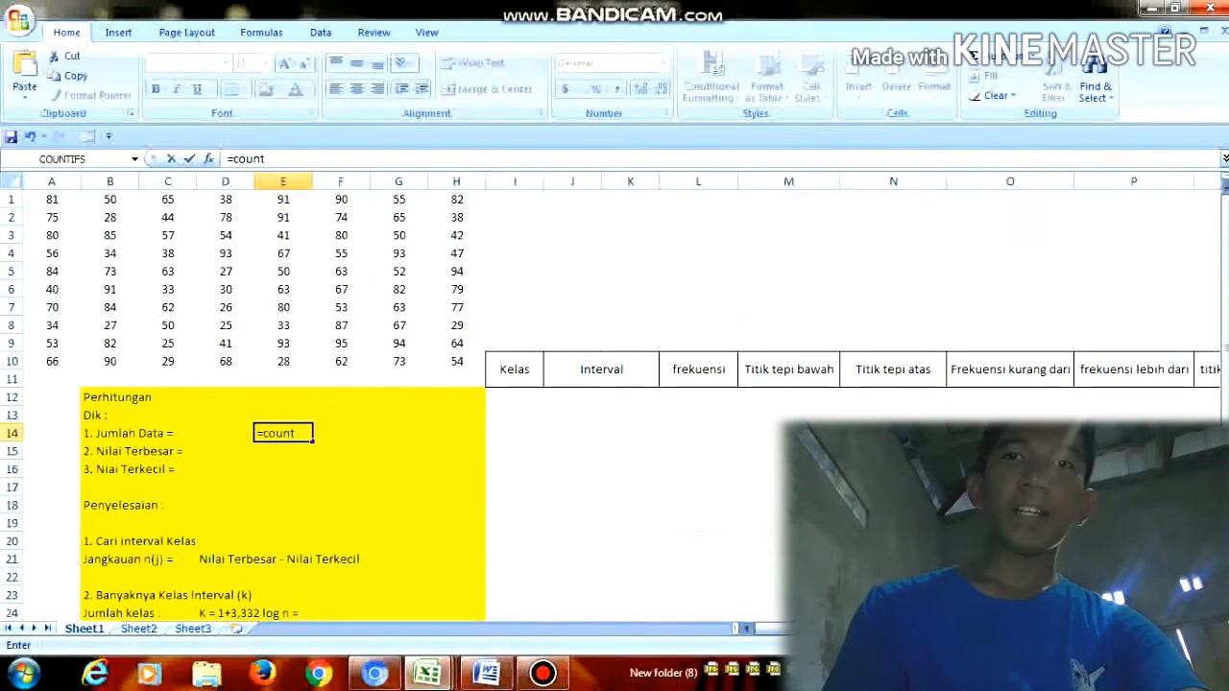
text(aku)
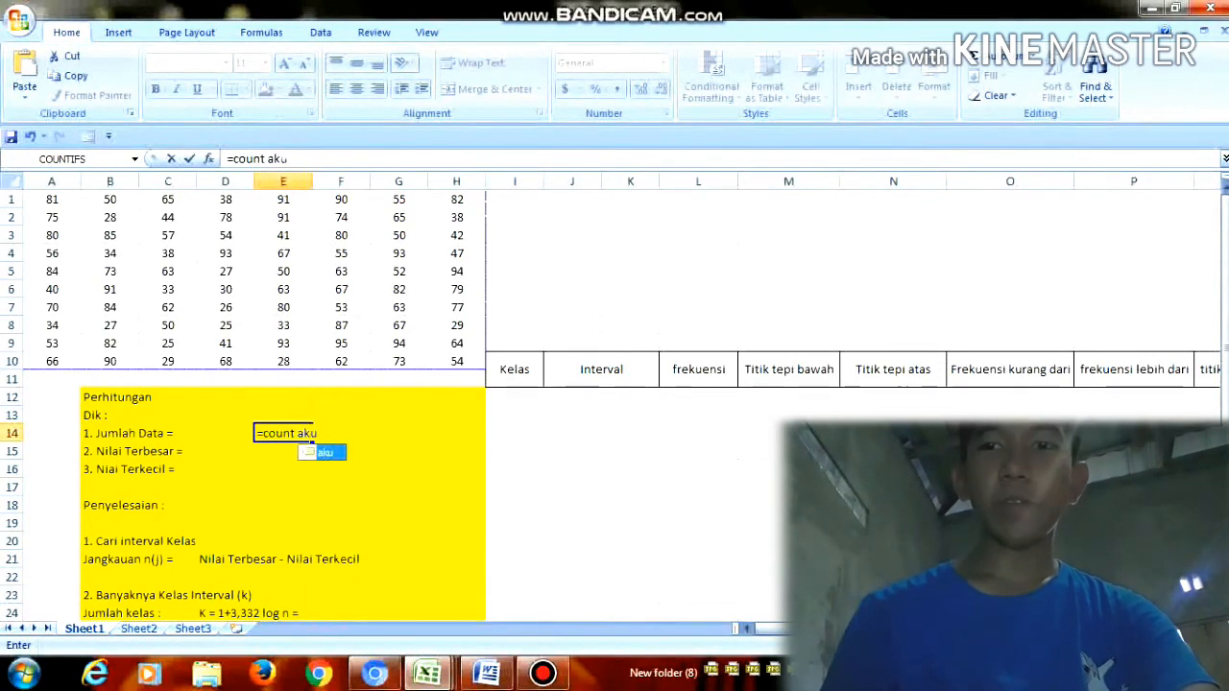
key(Return)
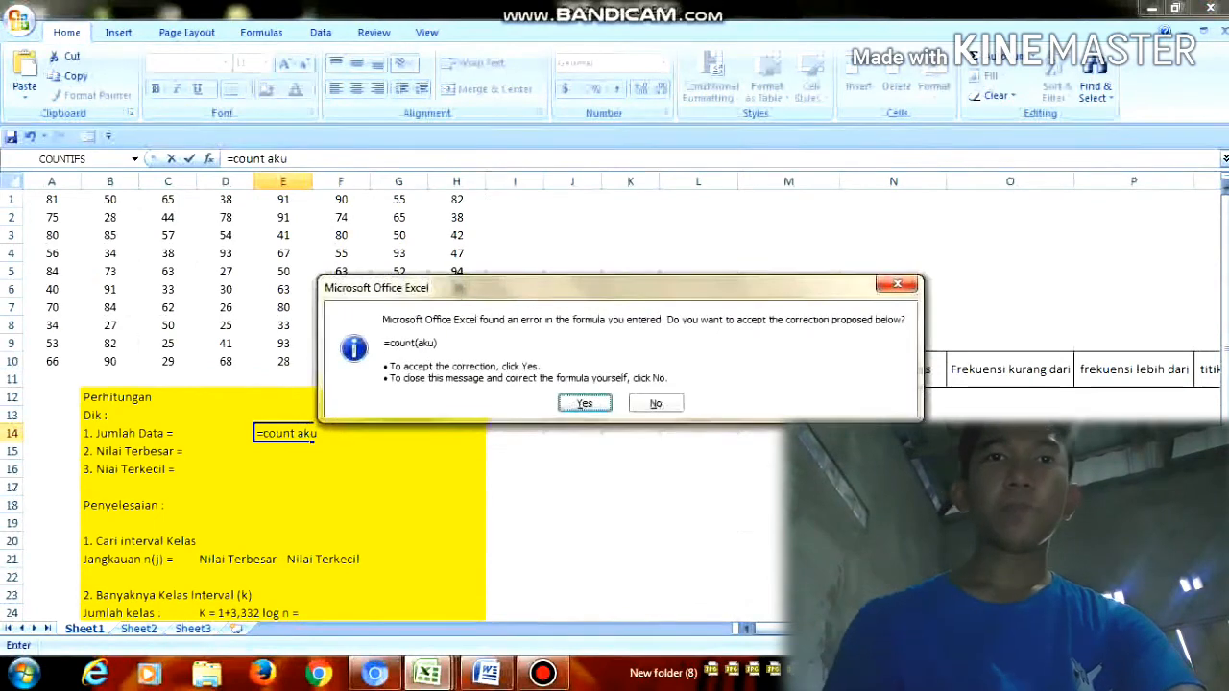
key(Return)
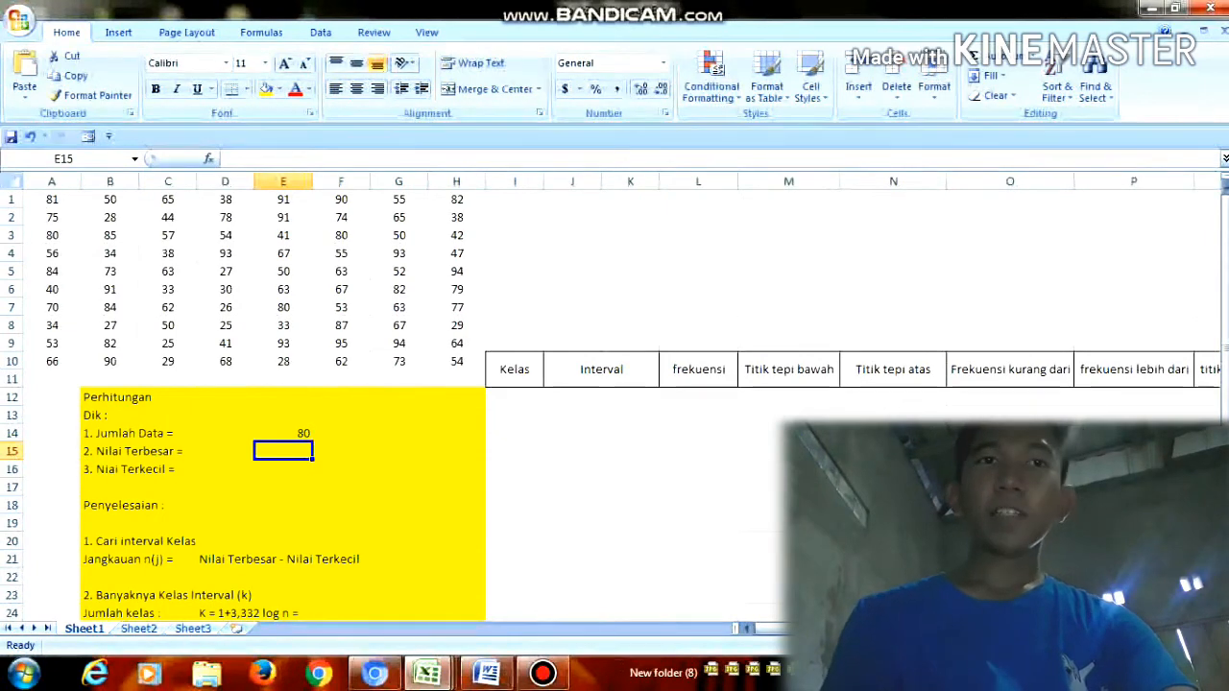
Step: Calculate Nilai Terbesar in E15 as the maximum of the named range with =max(aku)
text(=)
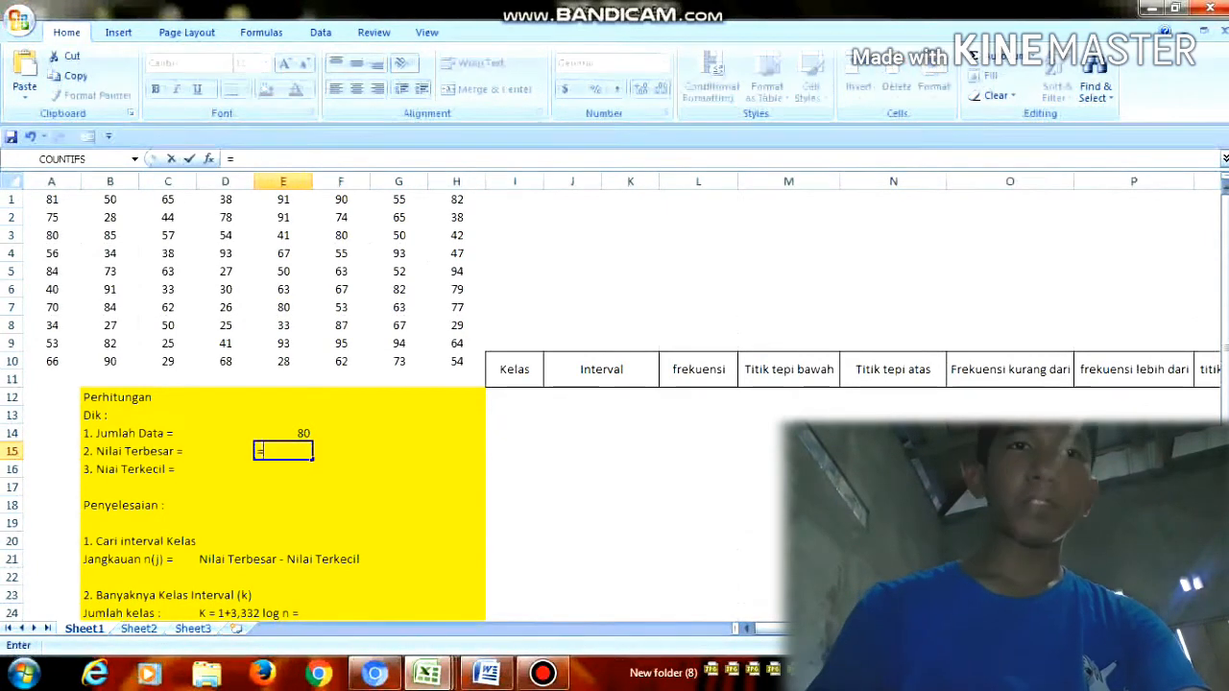
text(max aku)
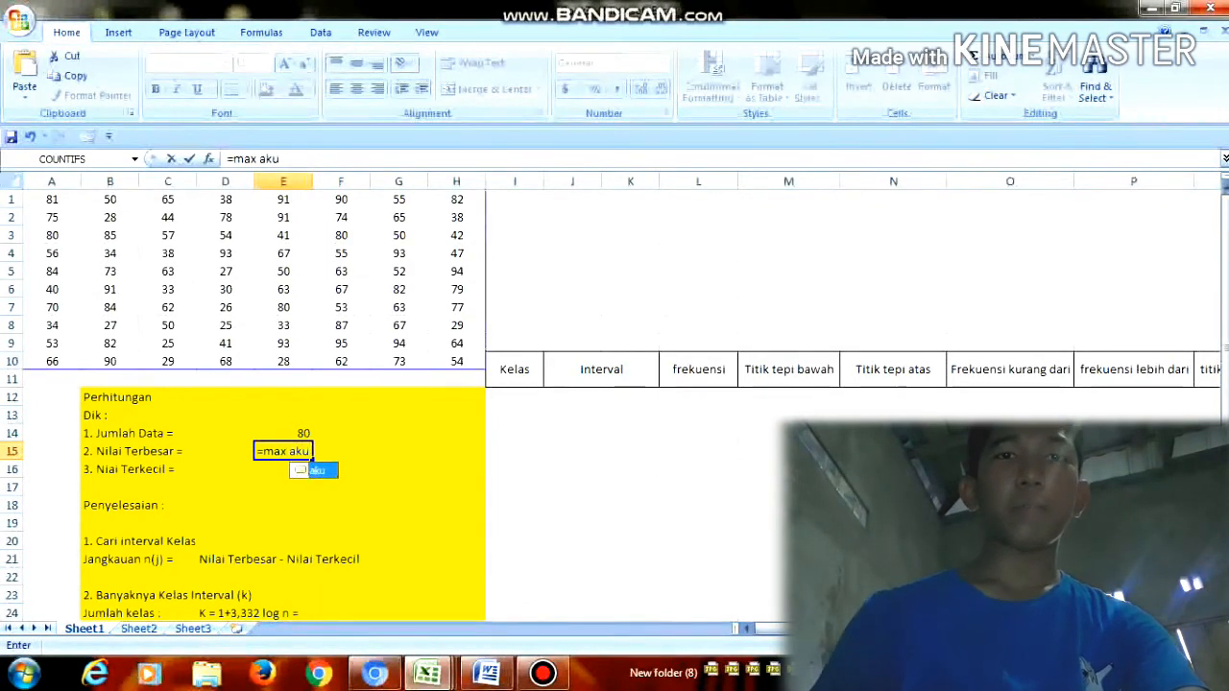
key(Return)
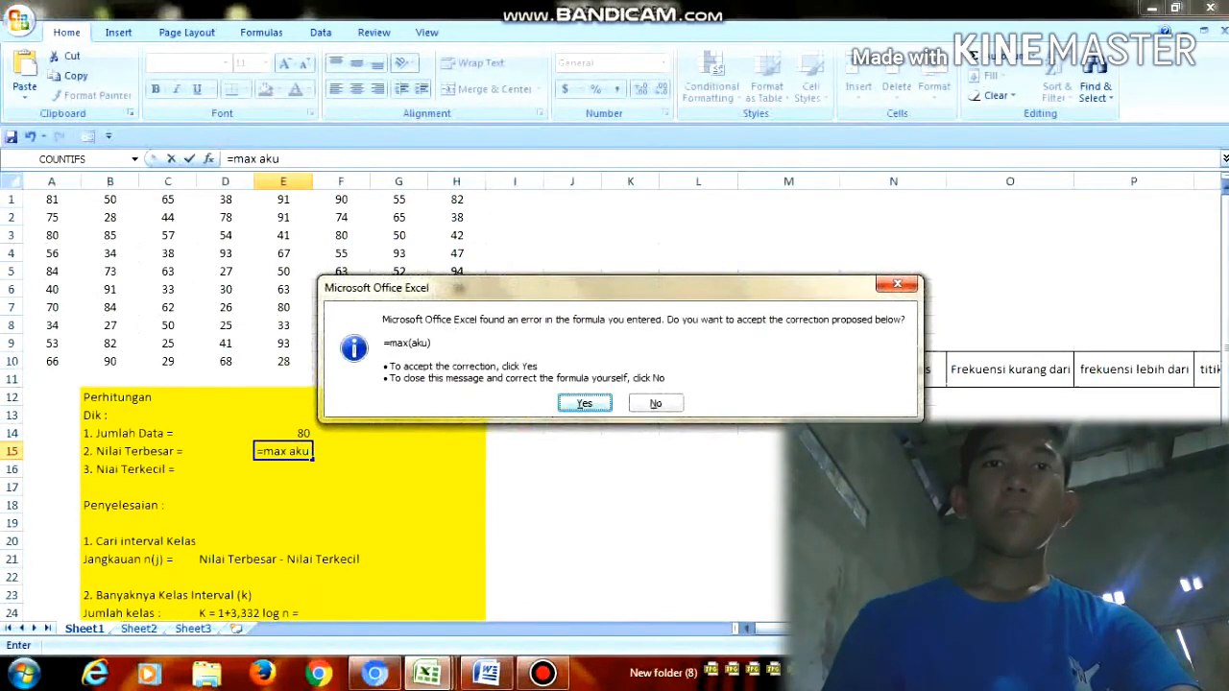
key(Return)
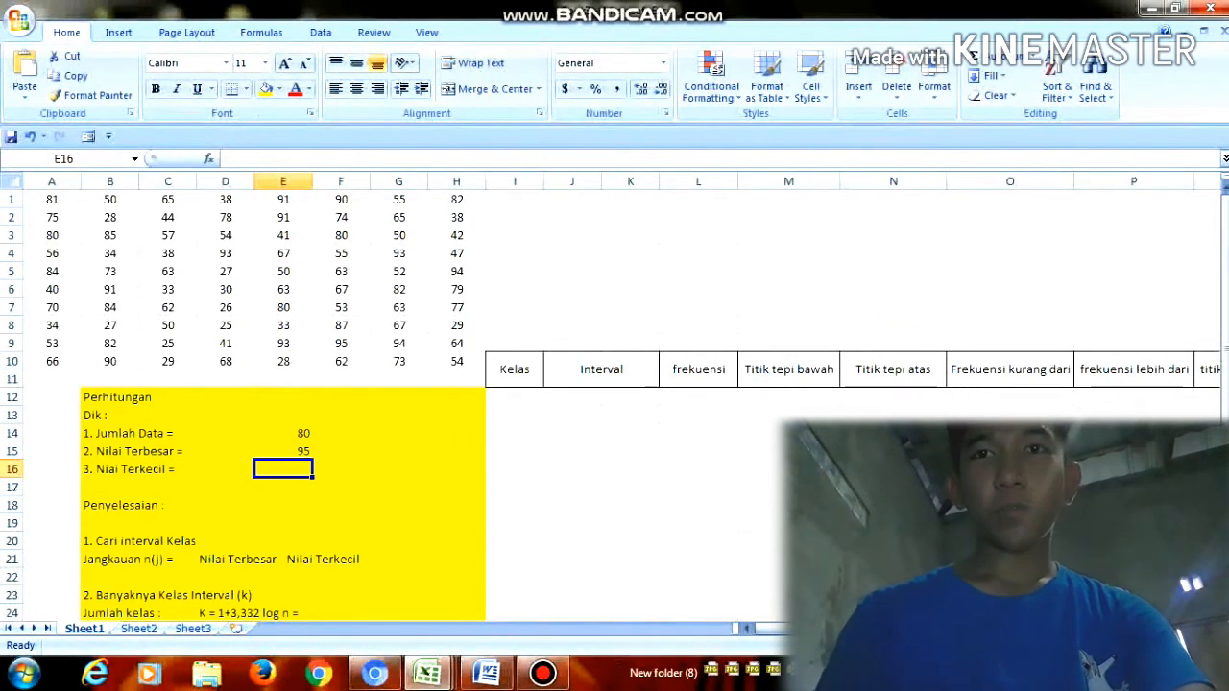
Step: Calculate Nilai Terkecil in E16 as the minimum of the named range with =min(aku)
text(=)
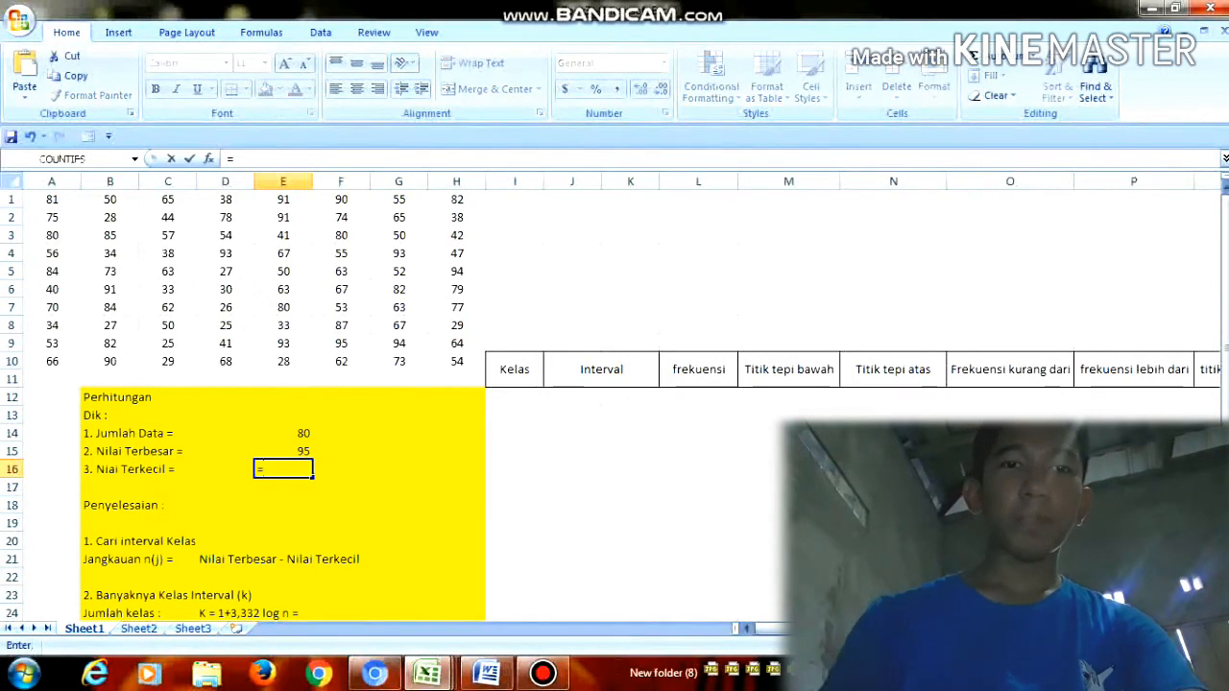
text(min)
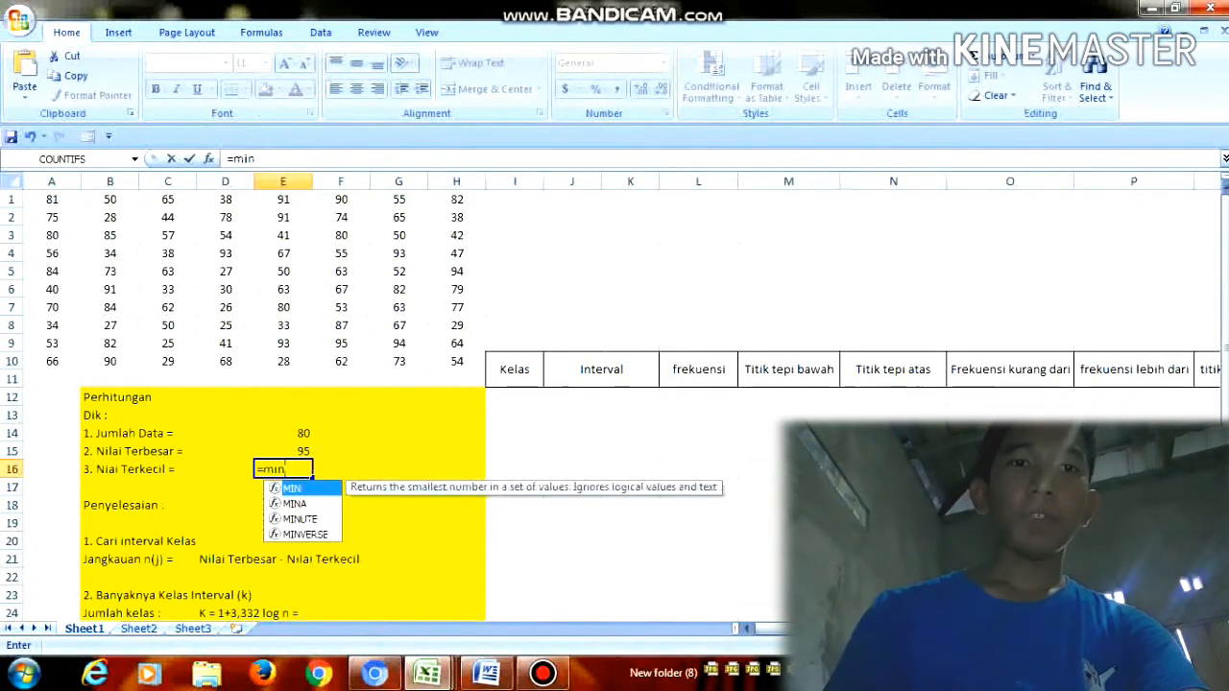
text( aku)
key(Return)
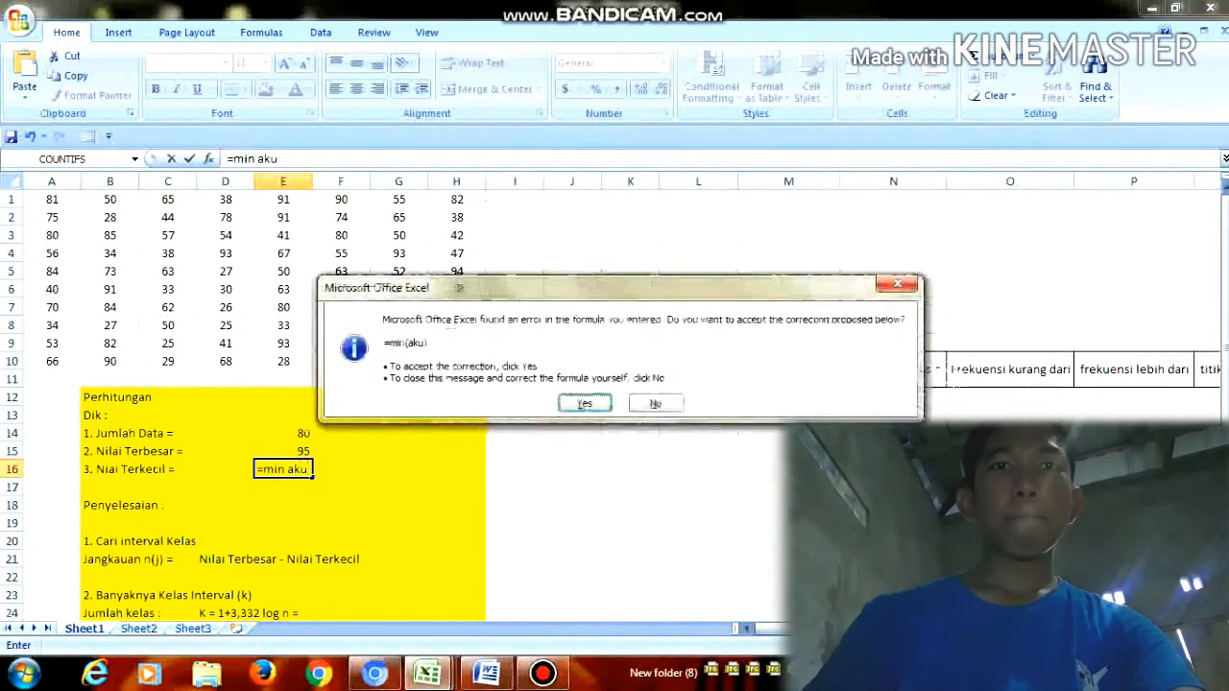
key(Return)
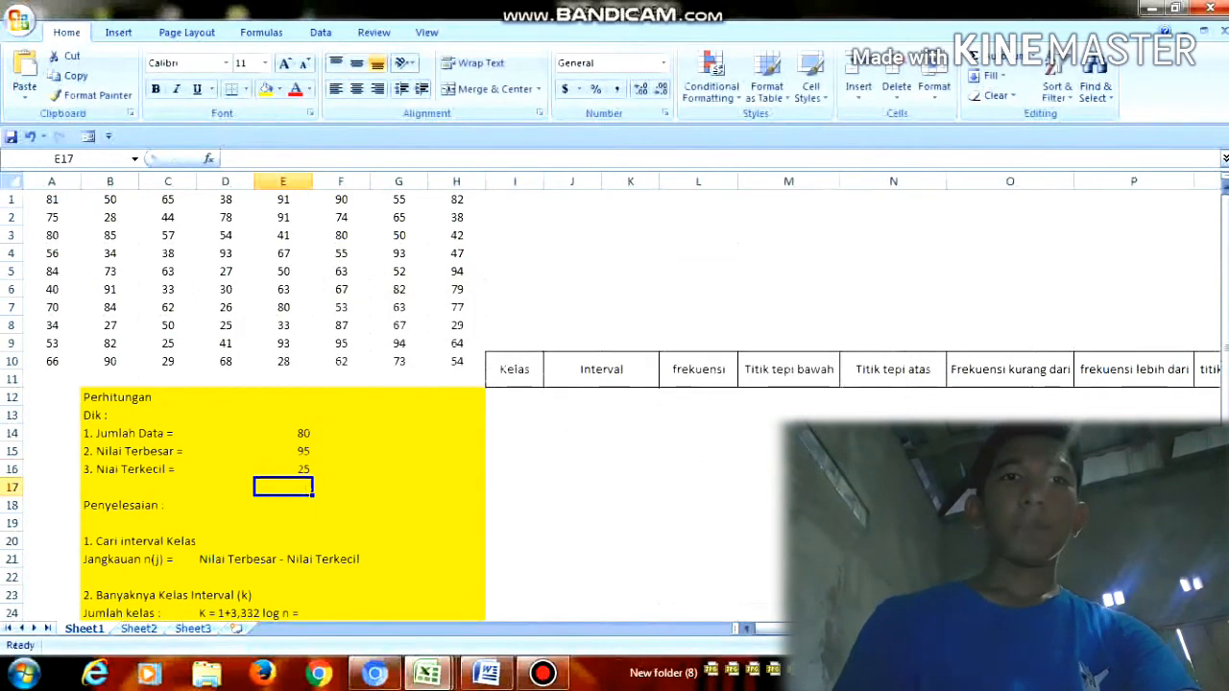
Step: Calculate the Jangkauan in D22 by subtracting the smallest value from the largest with =E15-E16
scroll(615, 403, down, 3)
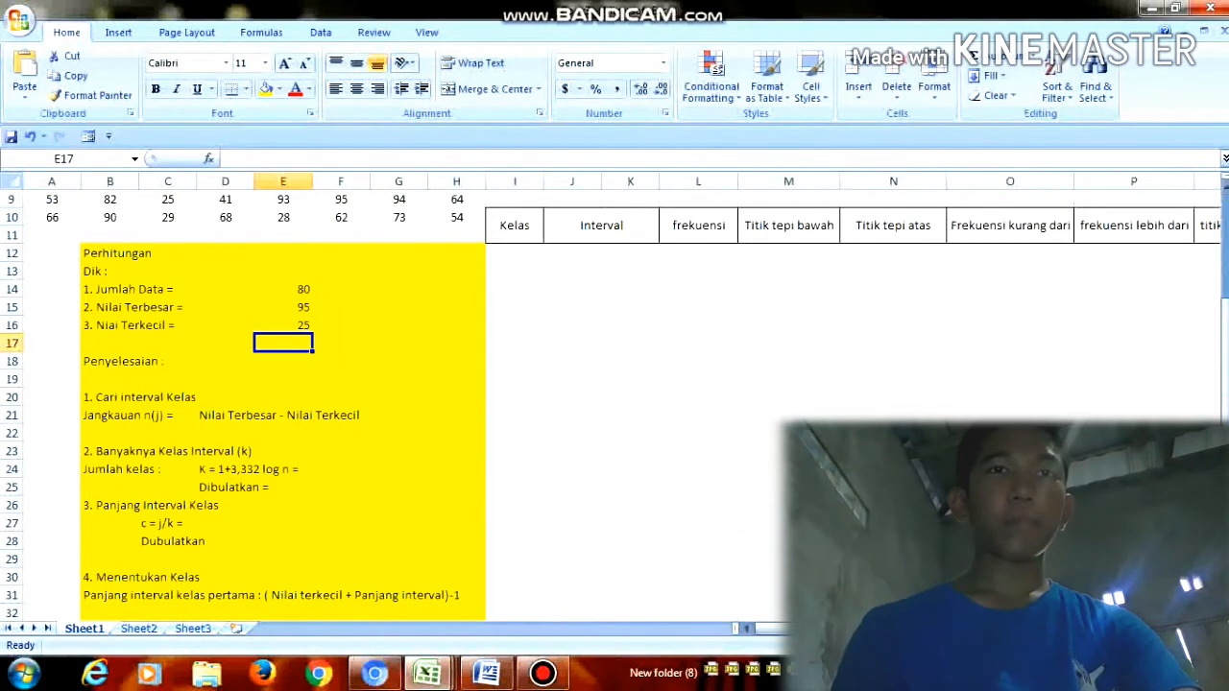
click(225, 433)
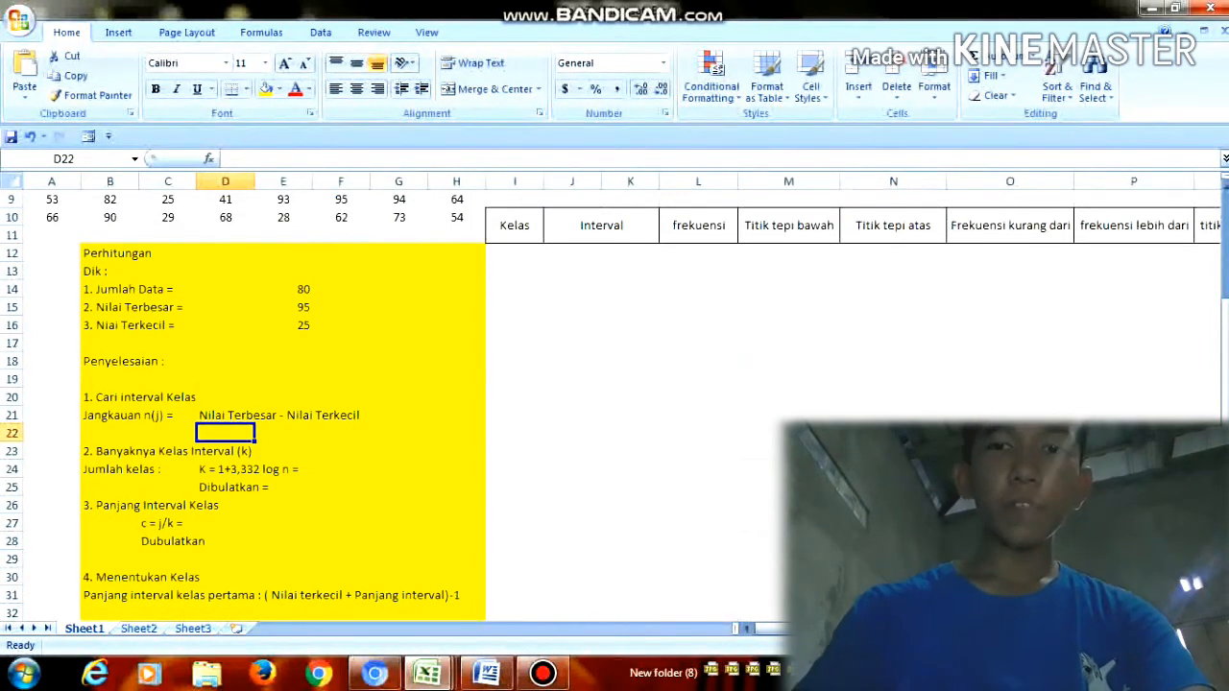
text(=)
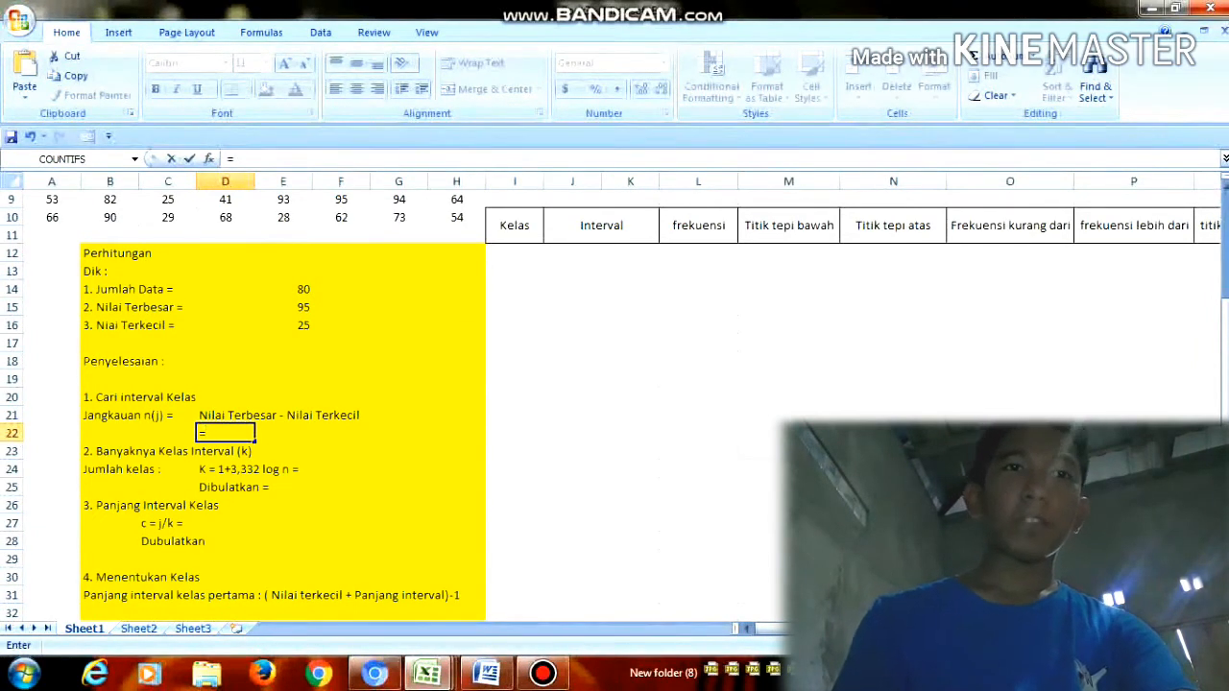
click(283, 307)
text(-)
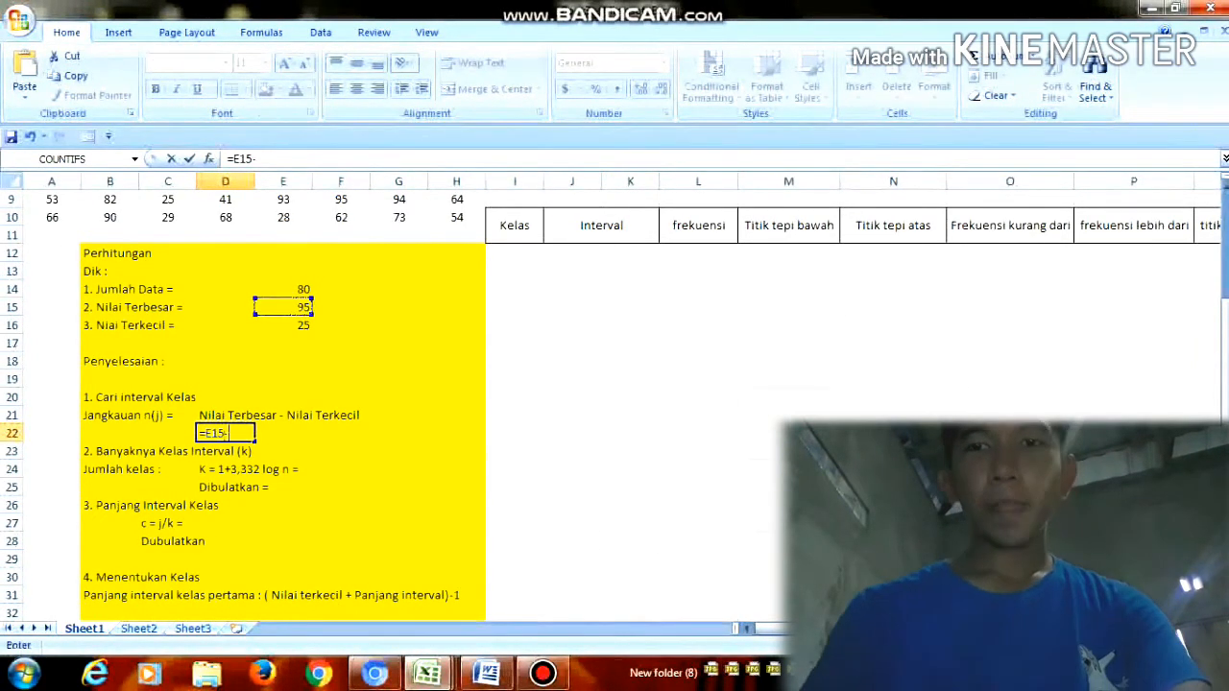
click(283, 325)
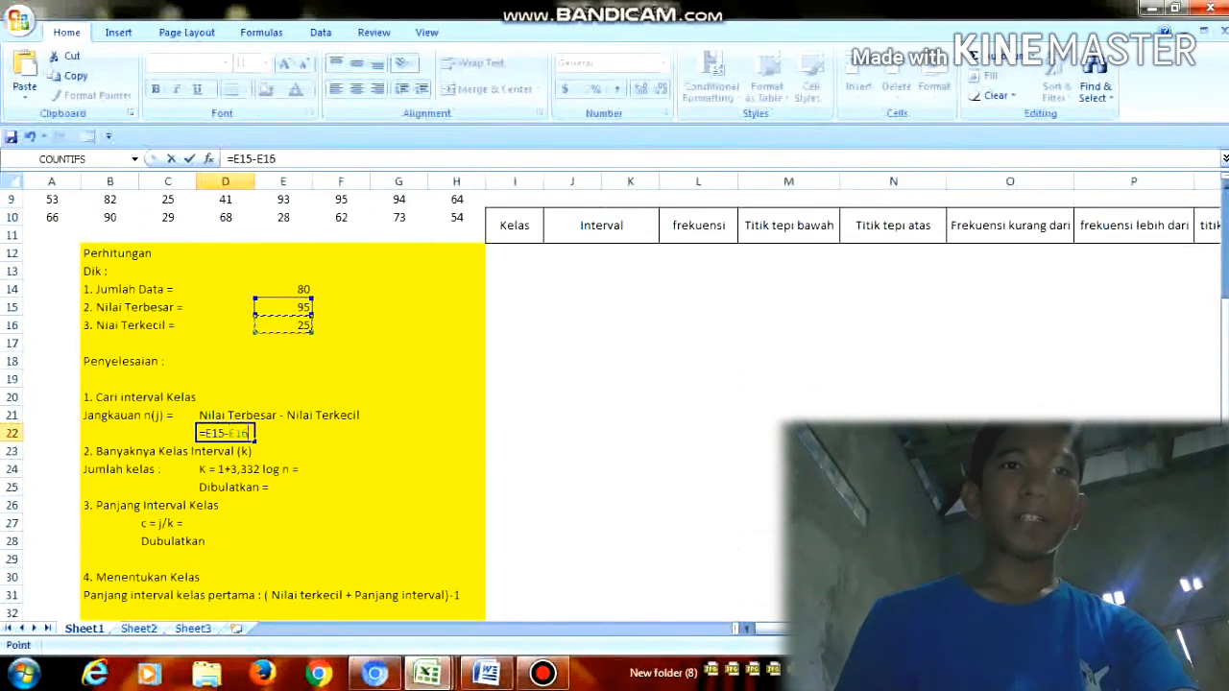
key(Return)
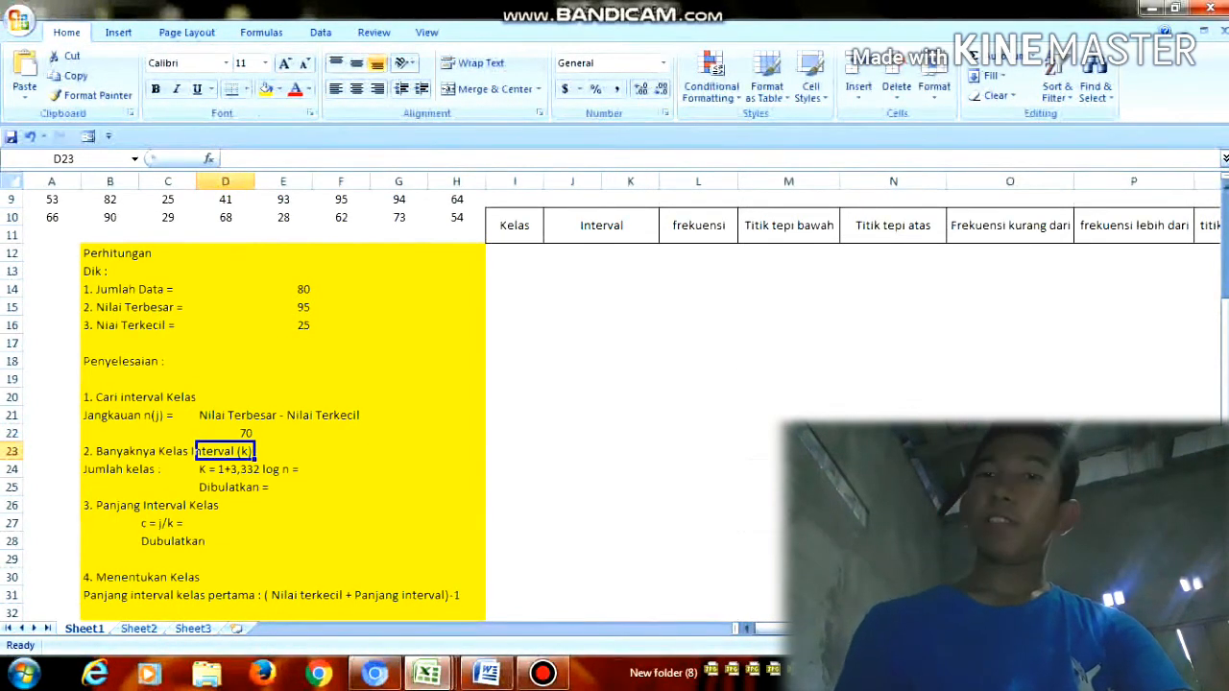
Step: Enter 7,28 as the number of classes K in F24 and its rounded value 8 in F25
click(341, 469)
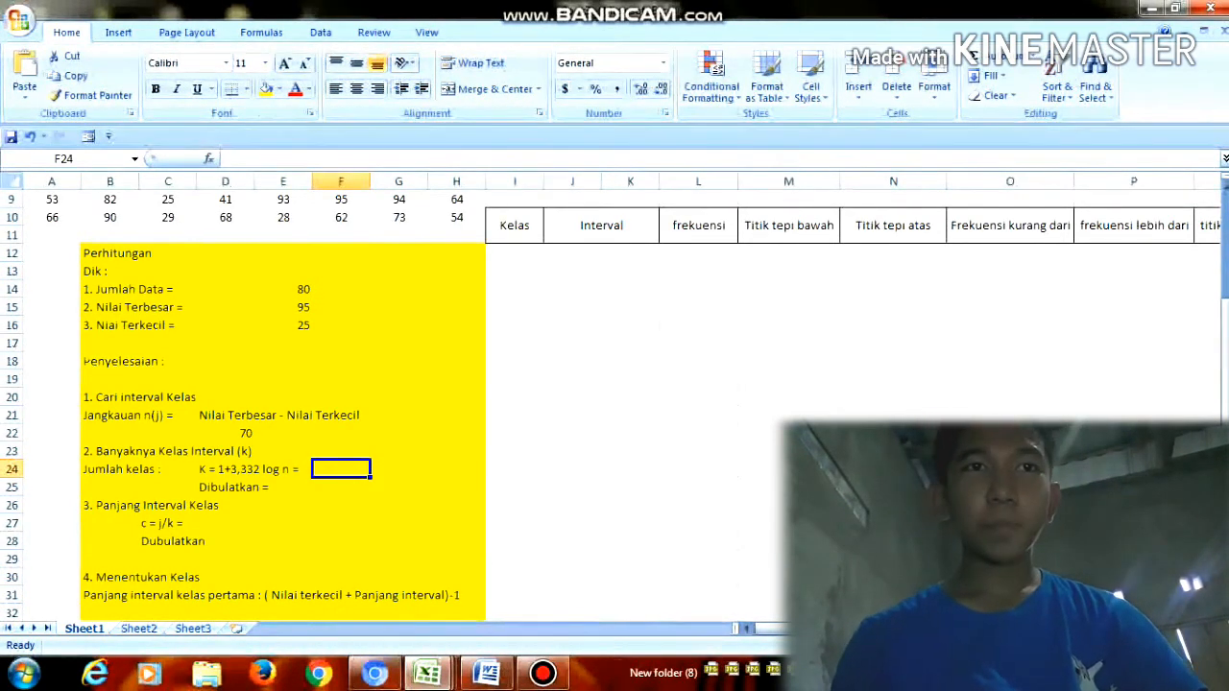
text(7)
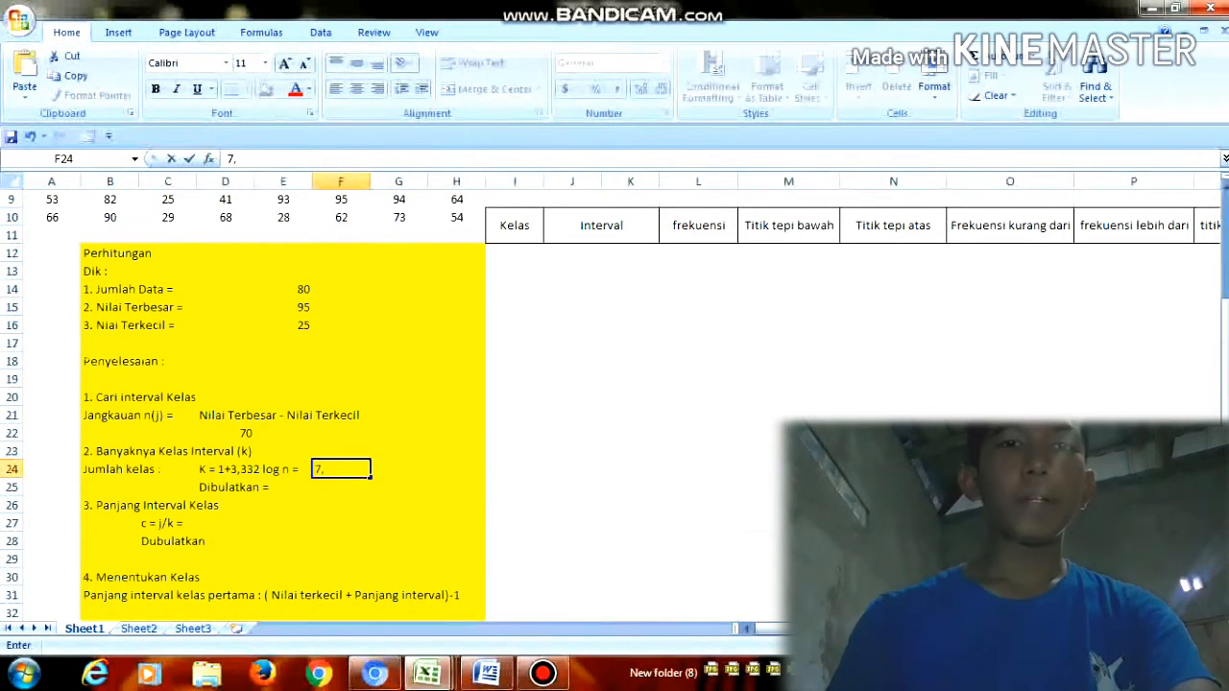
text(,28)
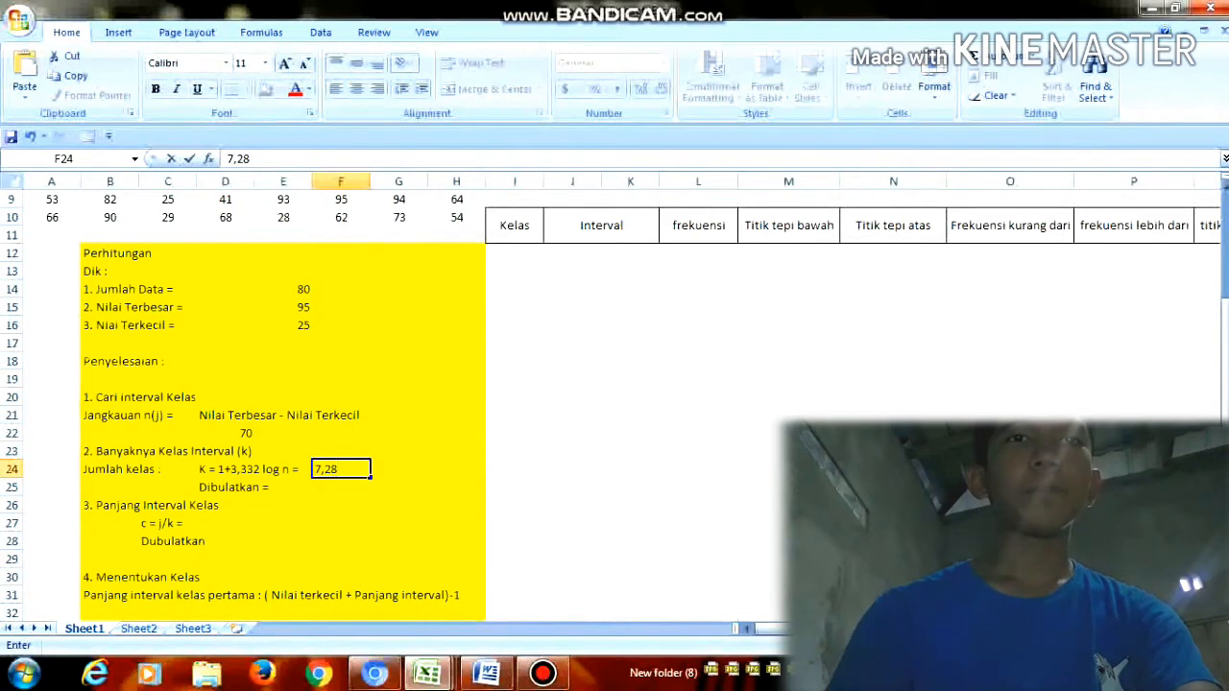
key(Return)
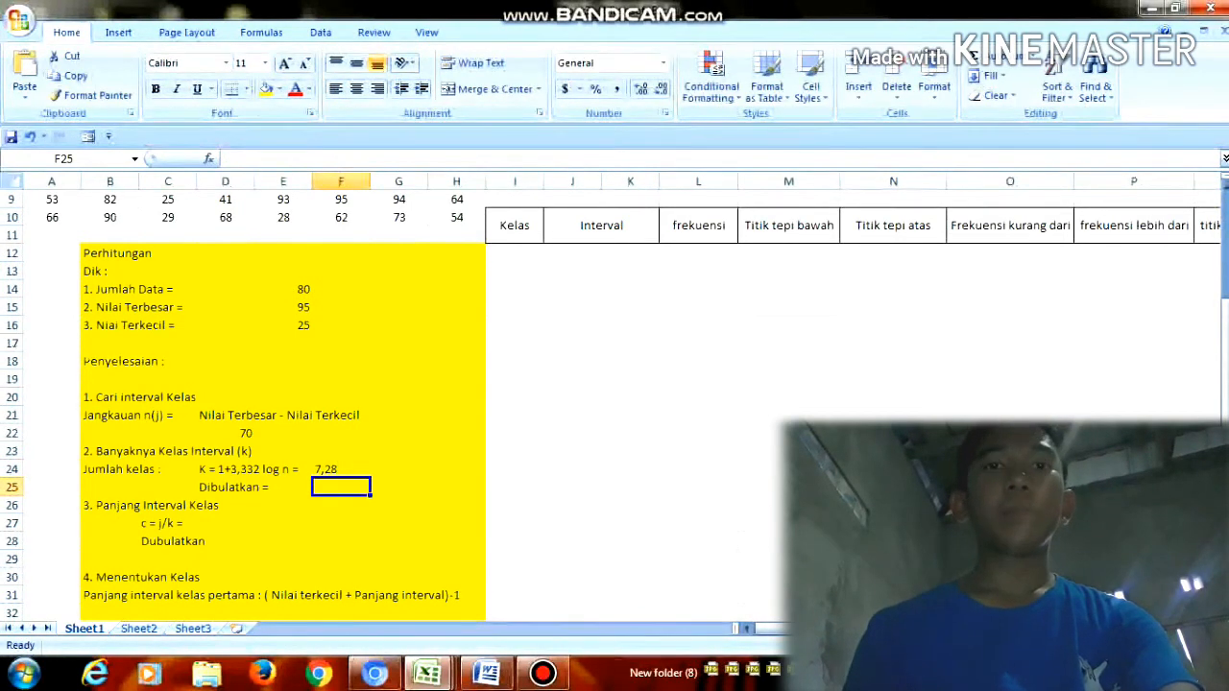
text(8)
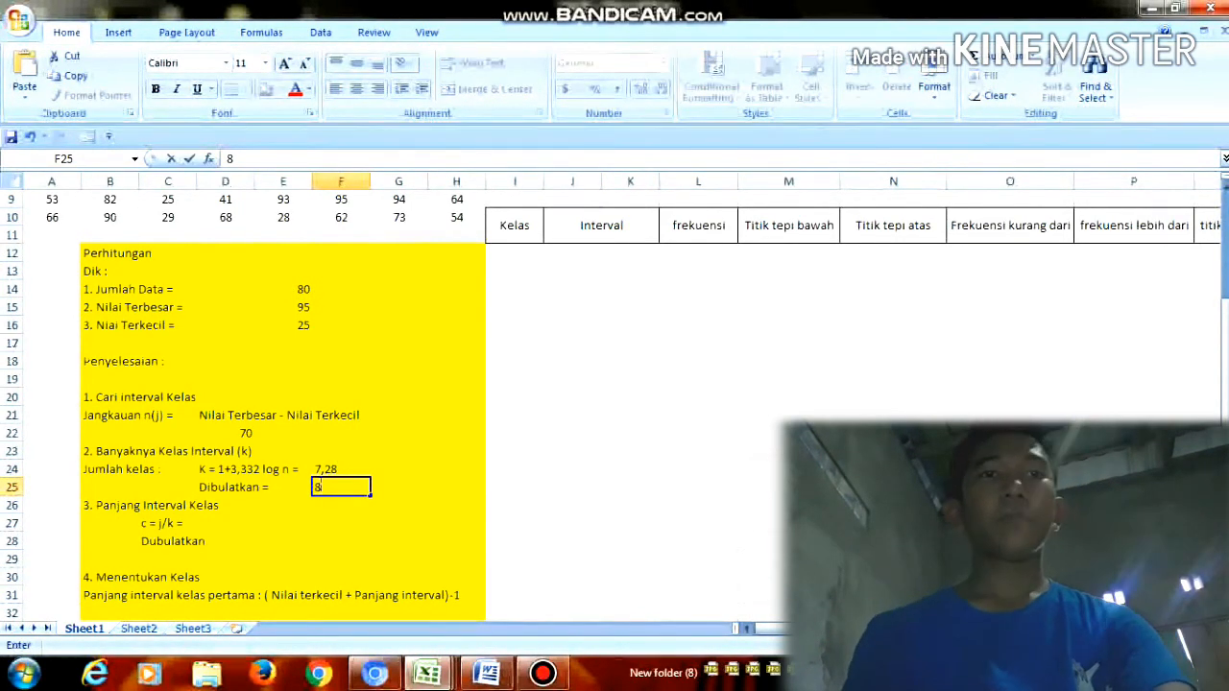
Step: Calculate the Panjang Interval Kelas in E27 with =D22/F25 and enter its rounded value 9 in E28
click(283, 523)
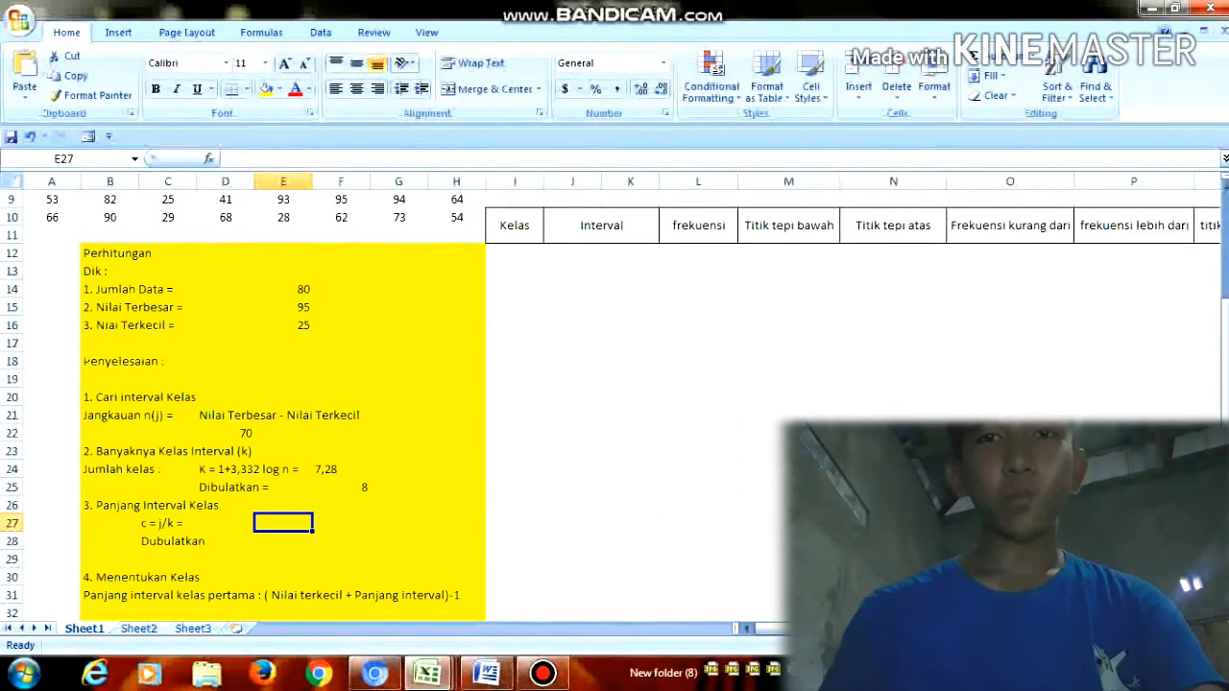
text(=)
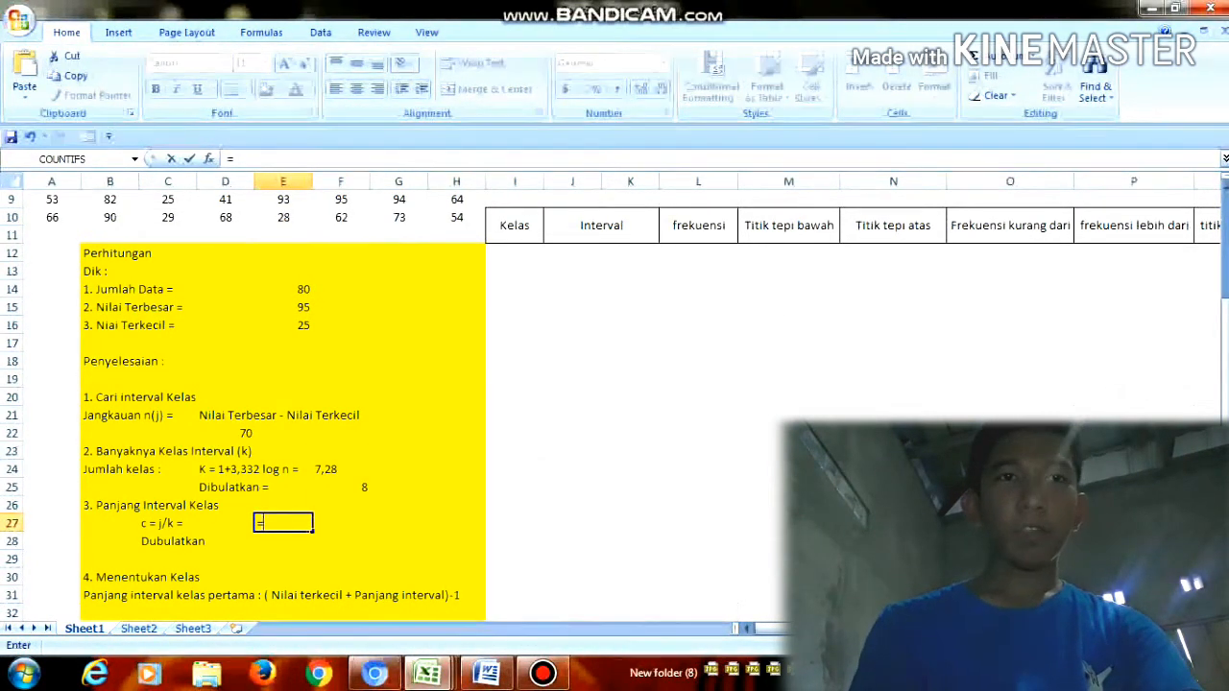
click(226, 433)
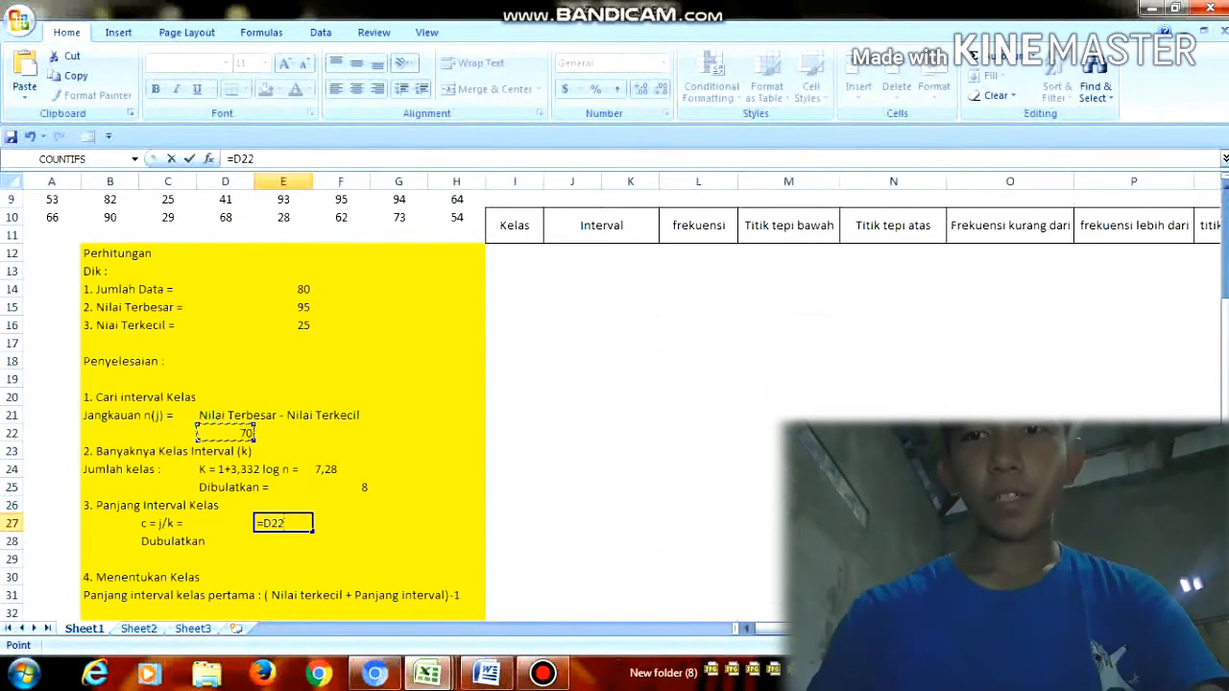
text(/)
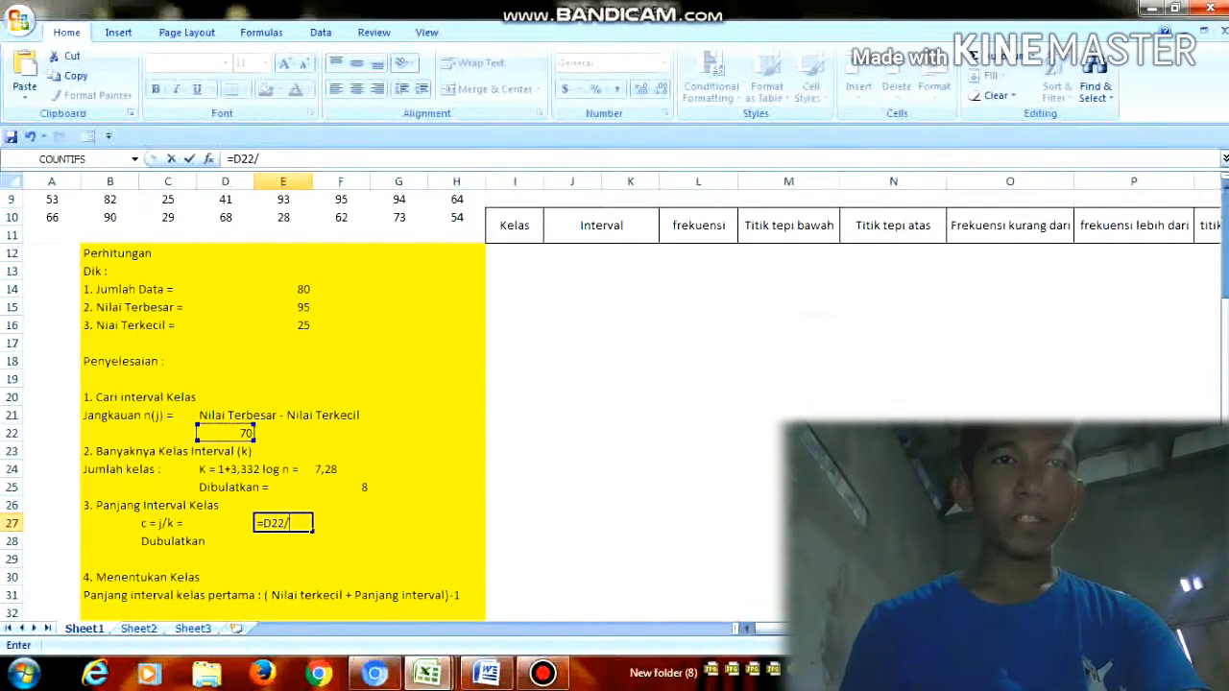
click(341, 487)
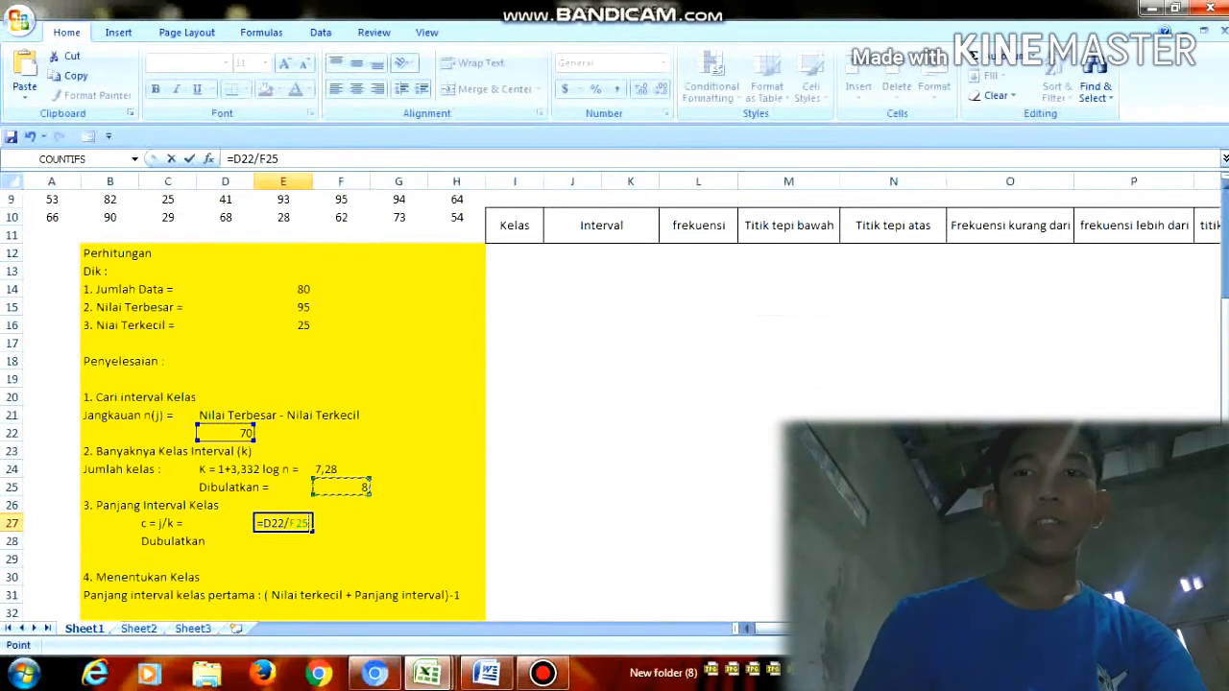
key(Return)
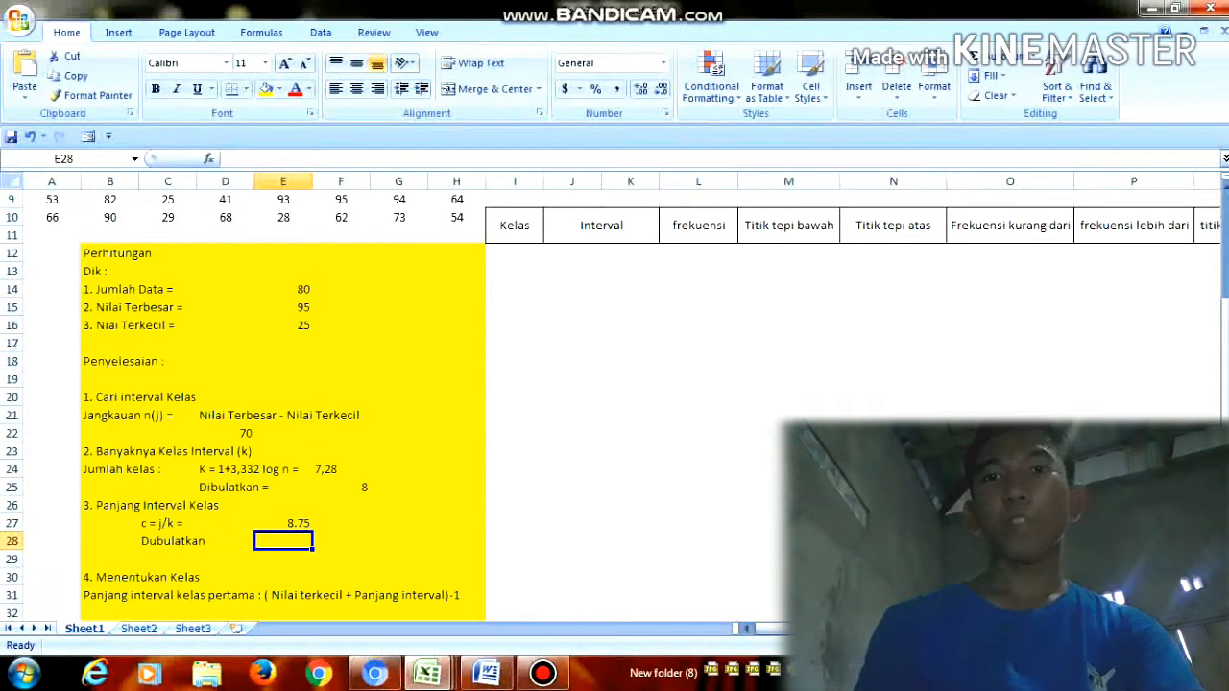
text(9)
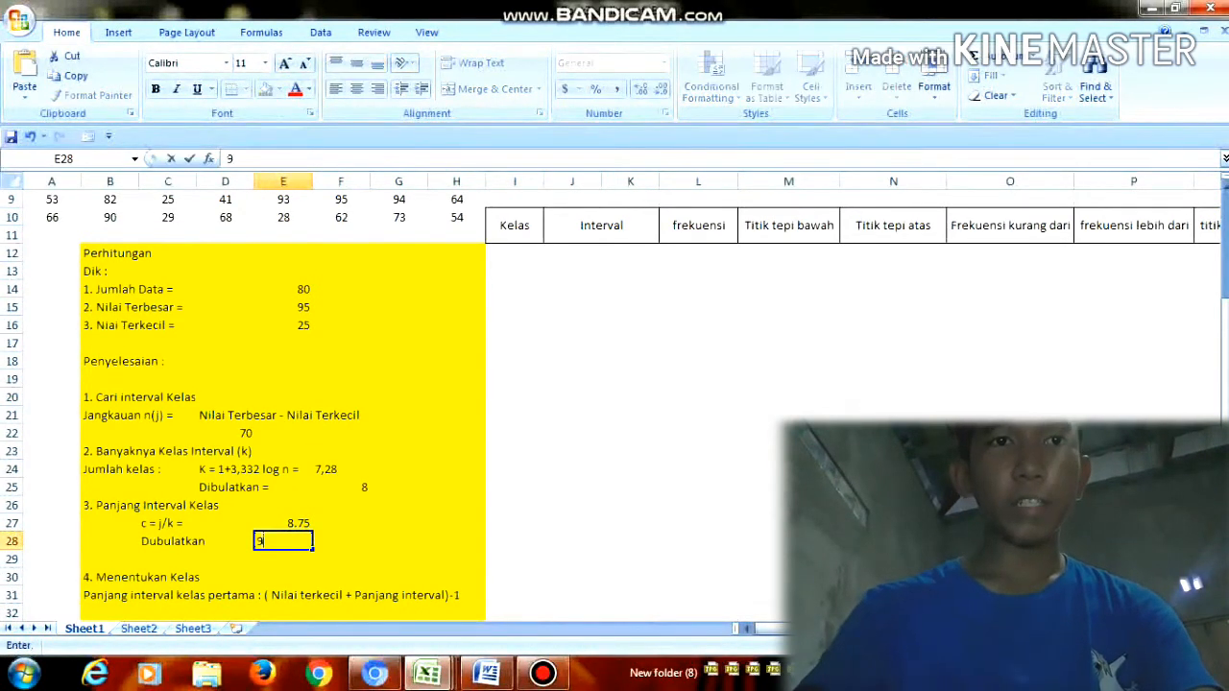
key(Return)
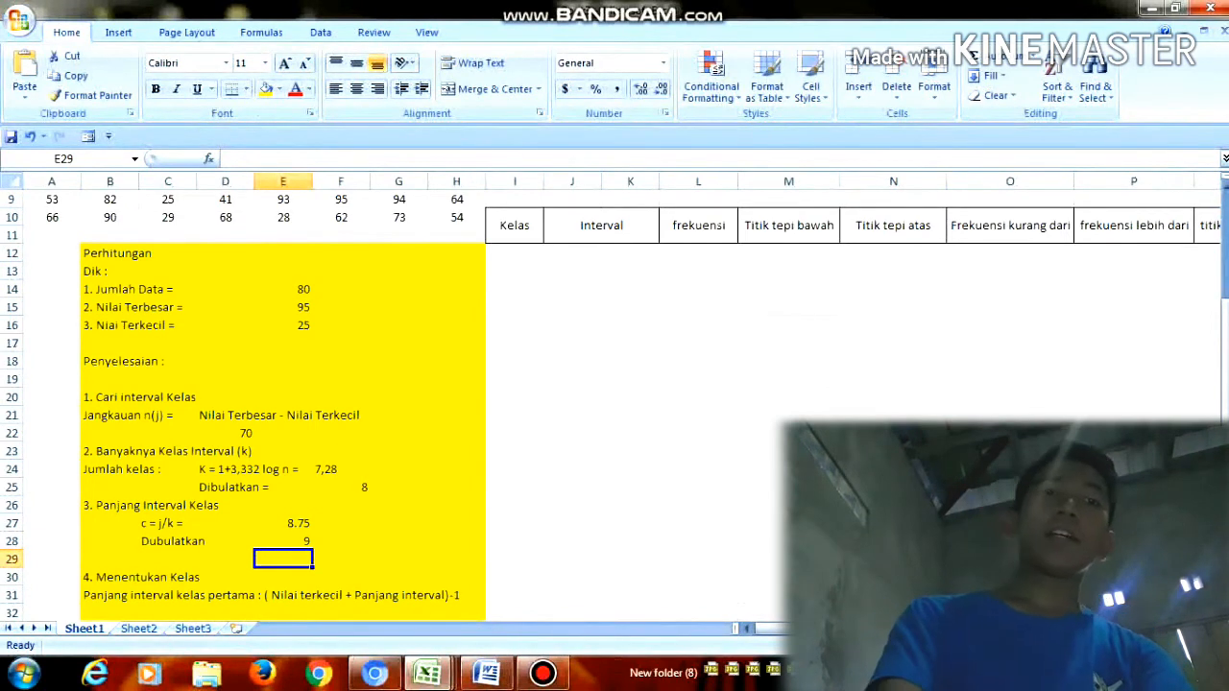
Step: Calculate the upper limit of the first class in E32 with =(E16+E28)-1
click(283, 613)
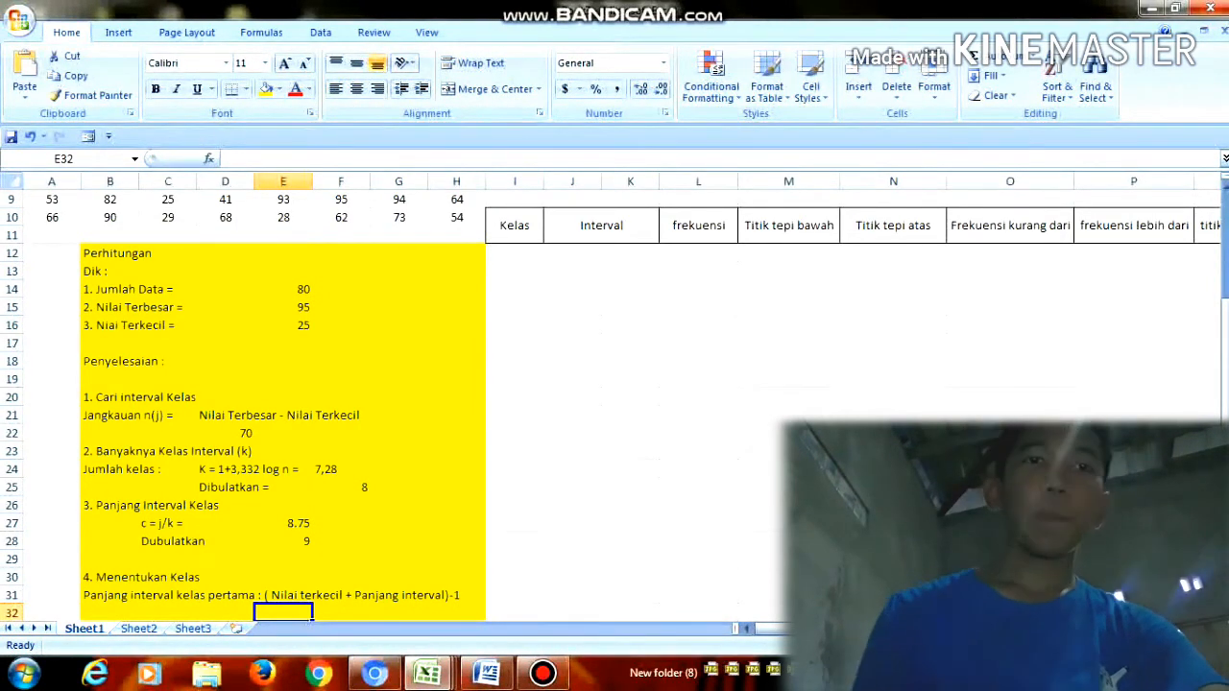
text(=()
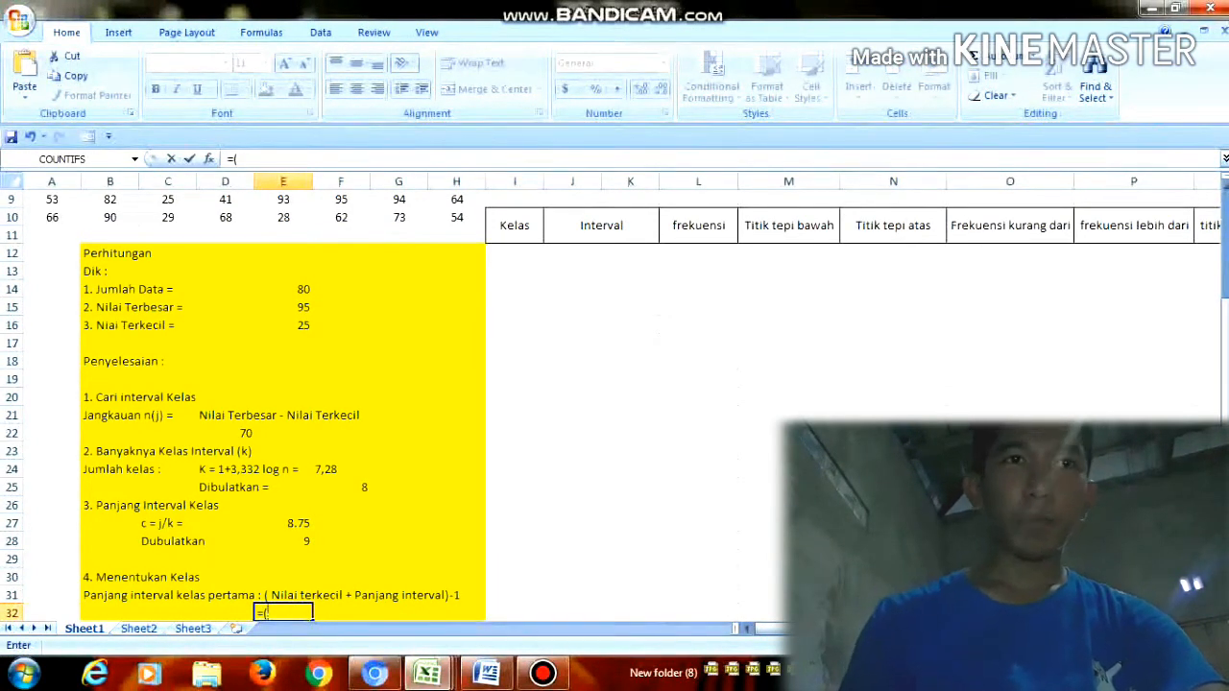
click(283, 325)
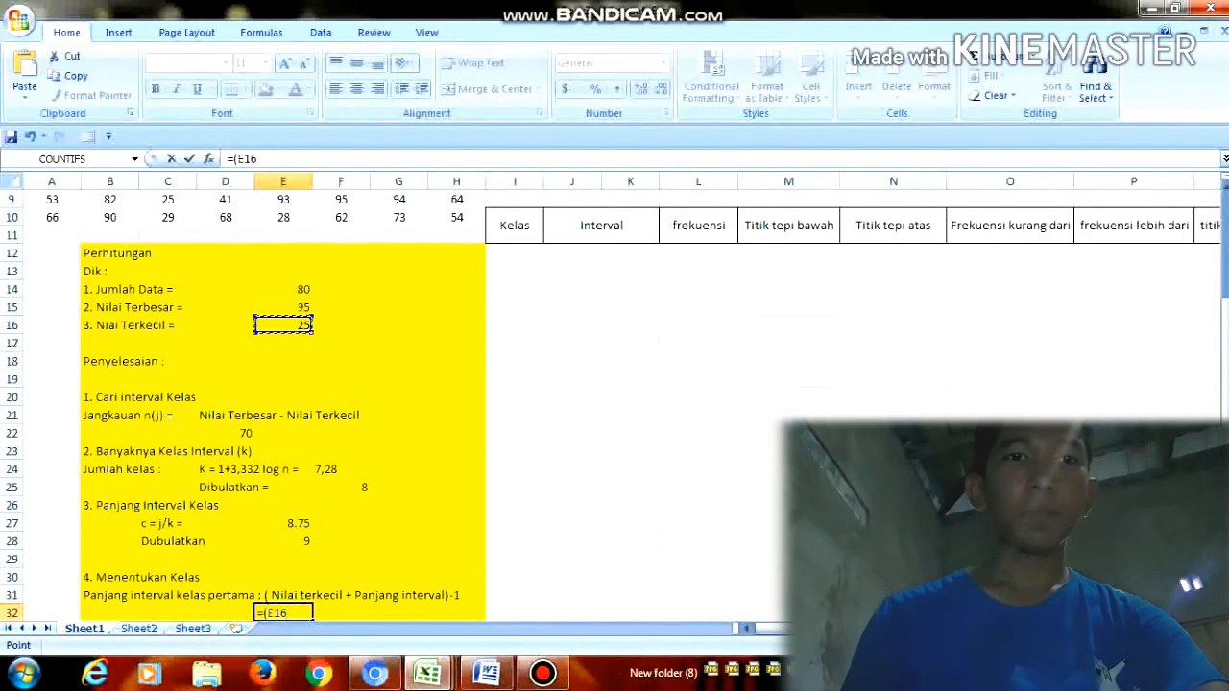
text(+)
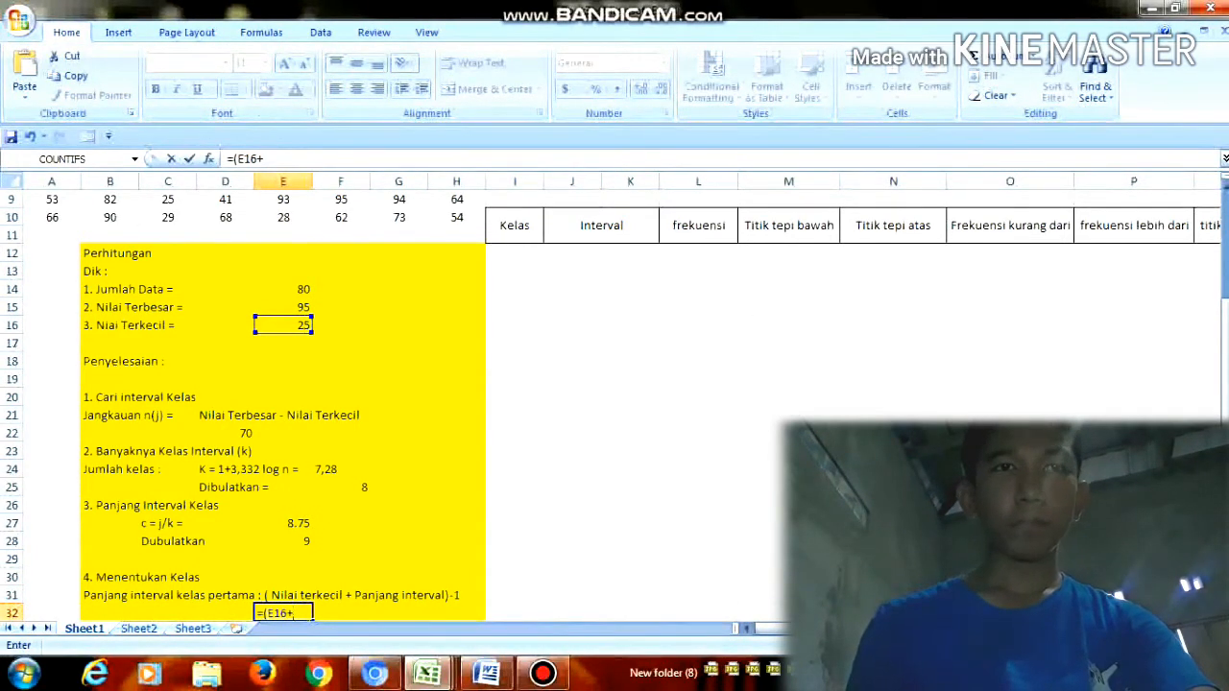
click(308, 542)
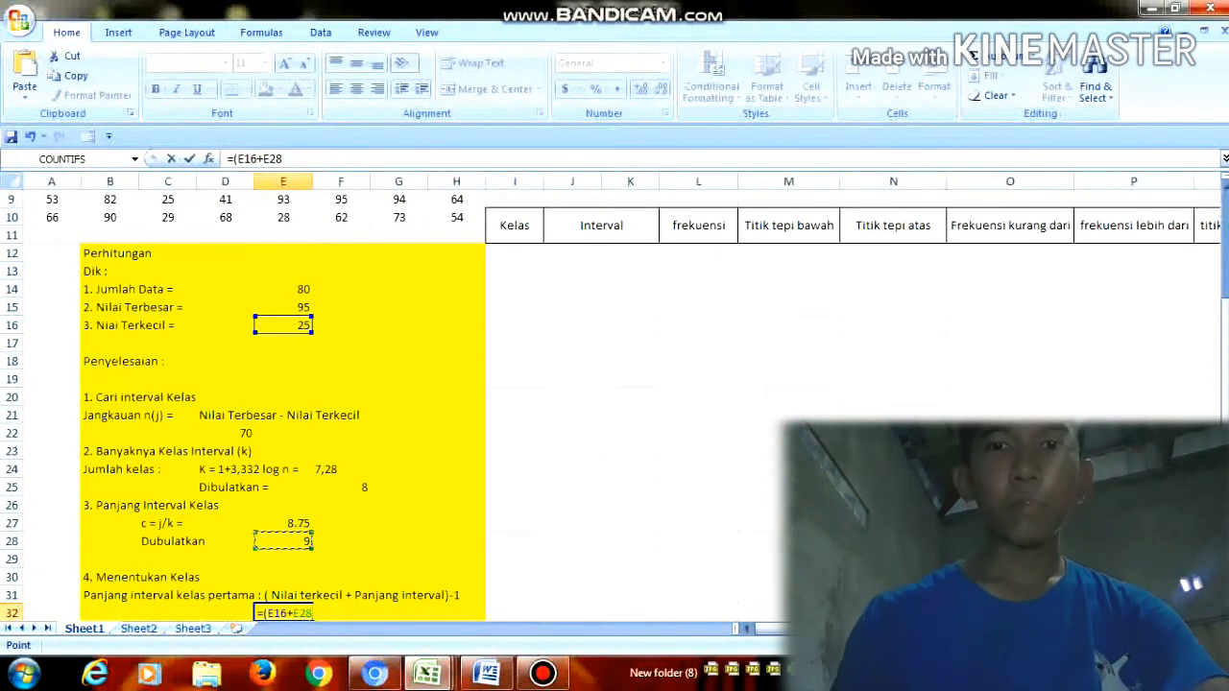
text()-)
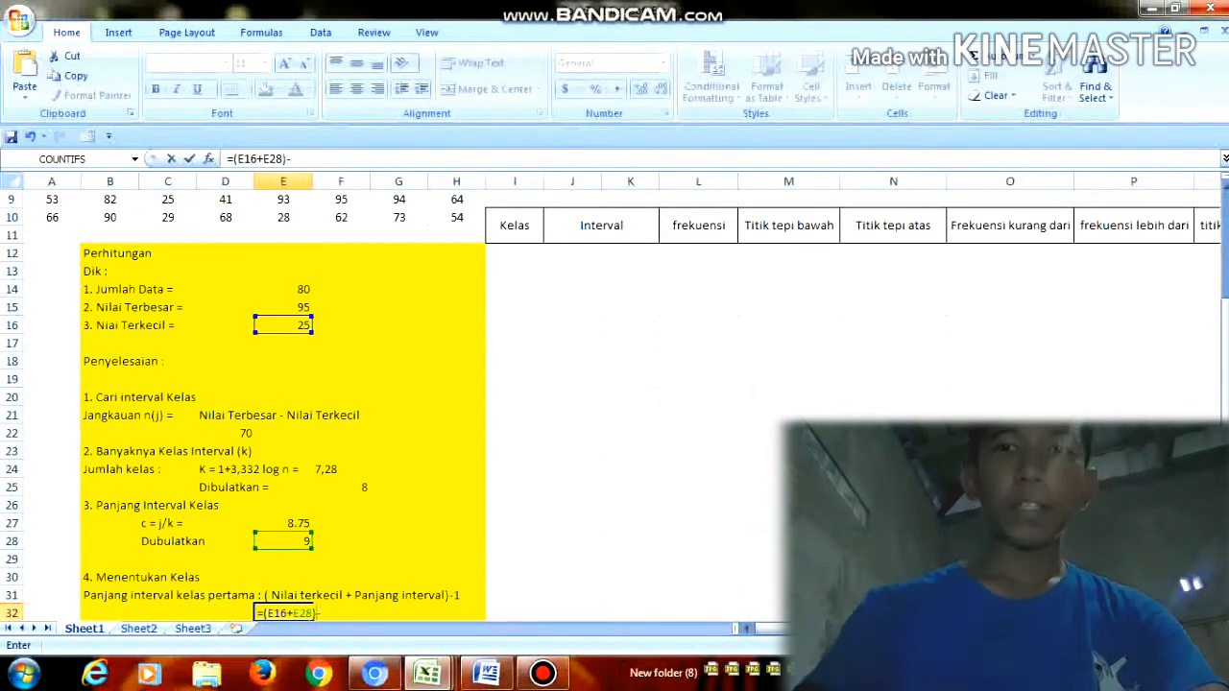
text(1)
key(Return)
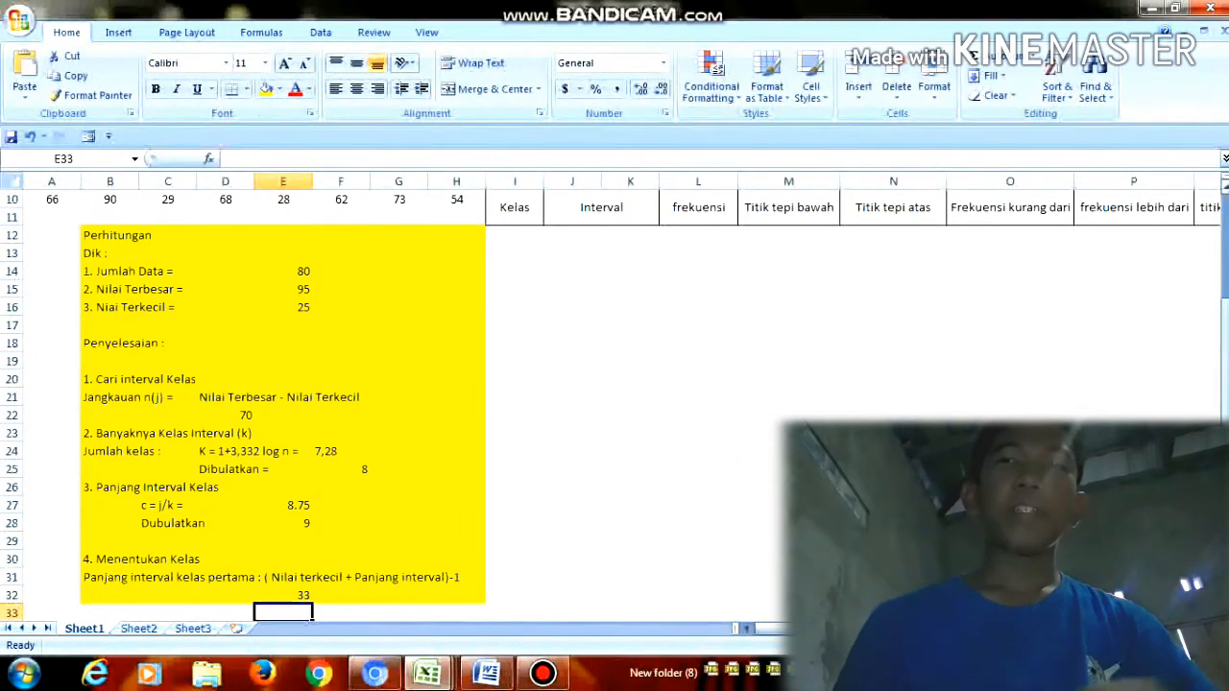
Step: Number the classes 1 to 8 in the Kelas column from I12 to I19 by extending the series 1, 2
scroll(614, 403, up, 1)
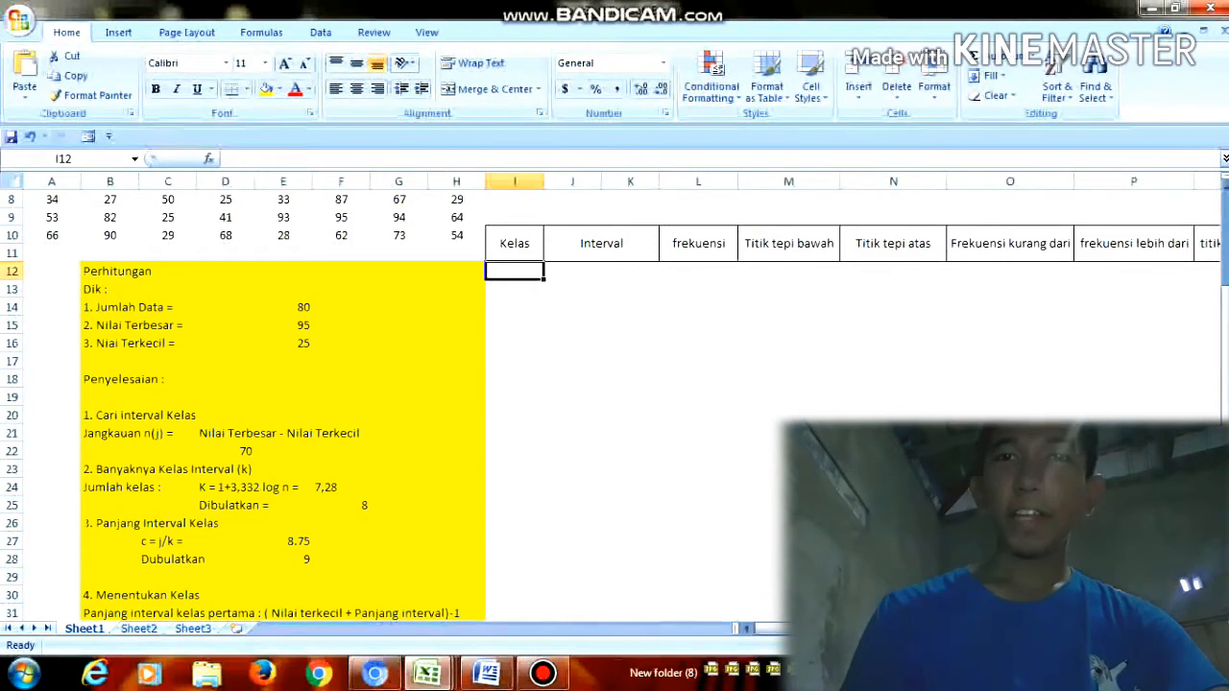
text(1)
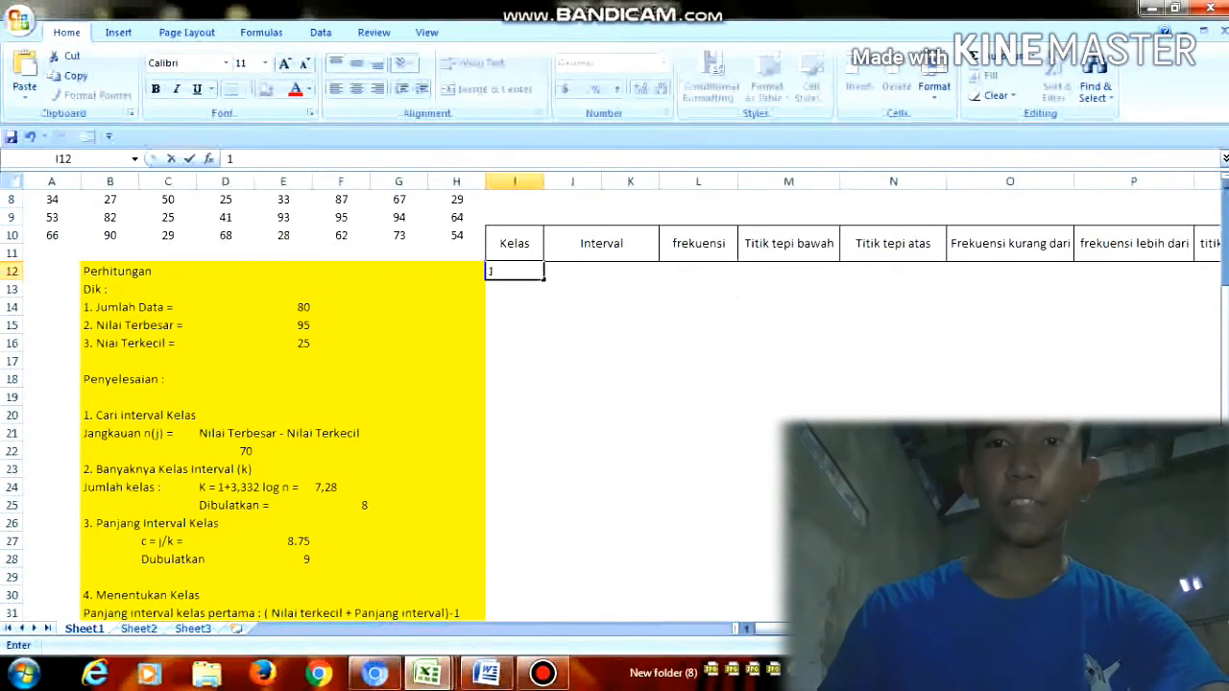
key(Return)
text(2)
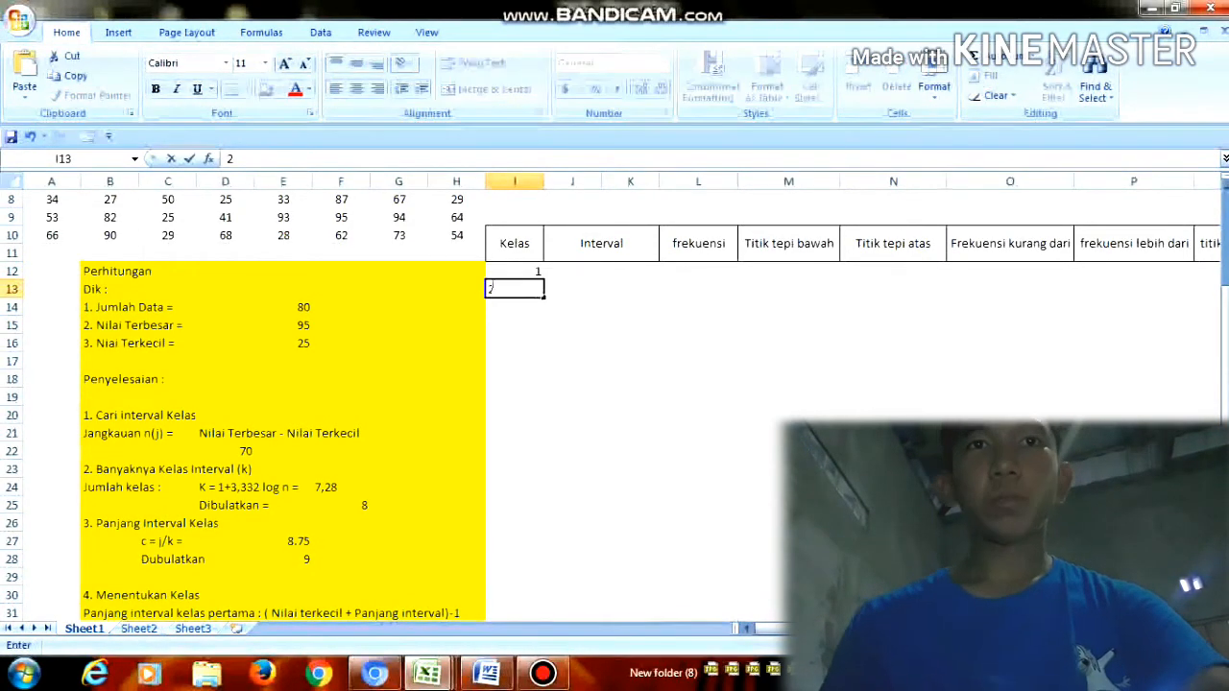
key(Up)
key(shift+Down)
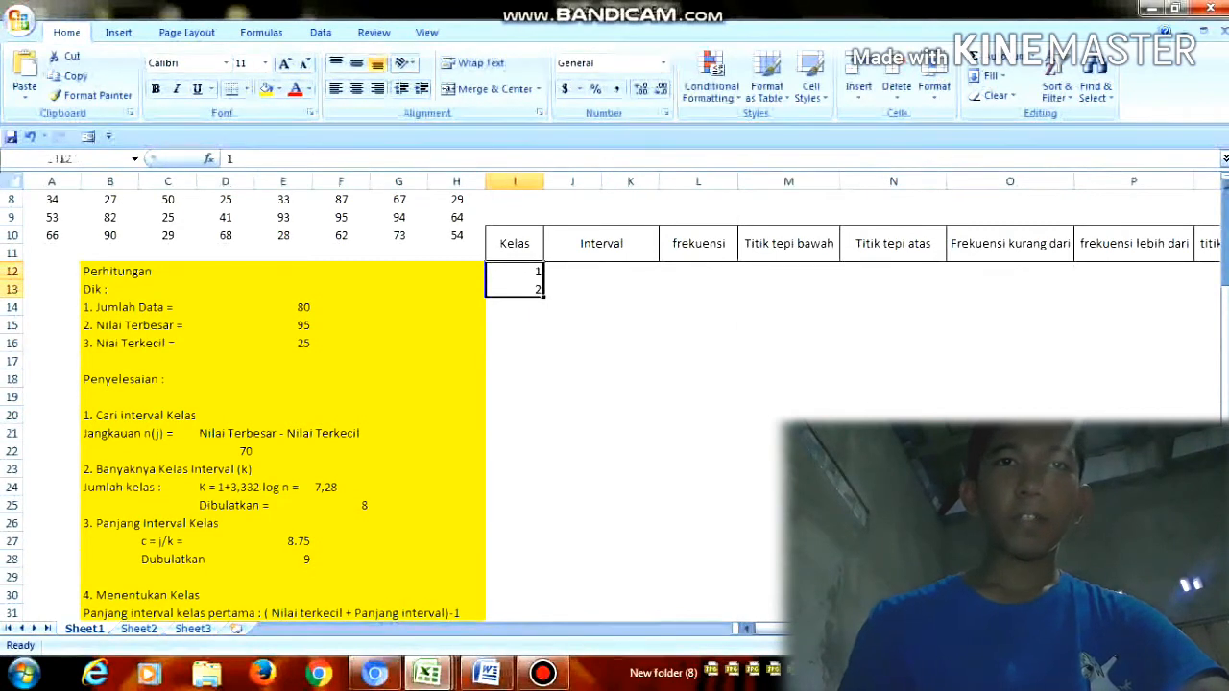
drag(543, 298, 543, 403)
Step: Set the lower limit of the first class interval in J12 to the smallest value with =E16
key(Right)
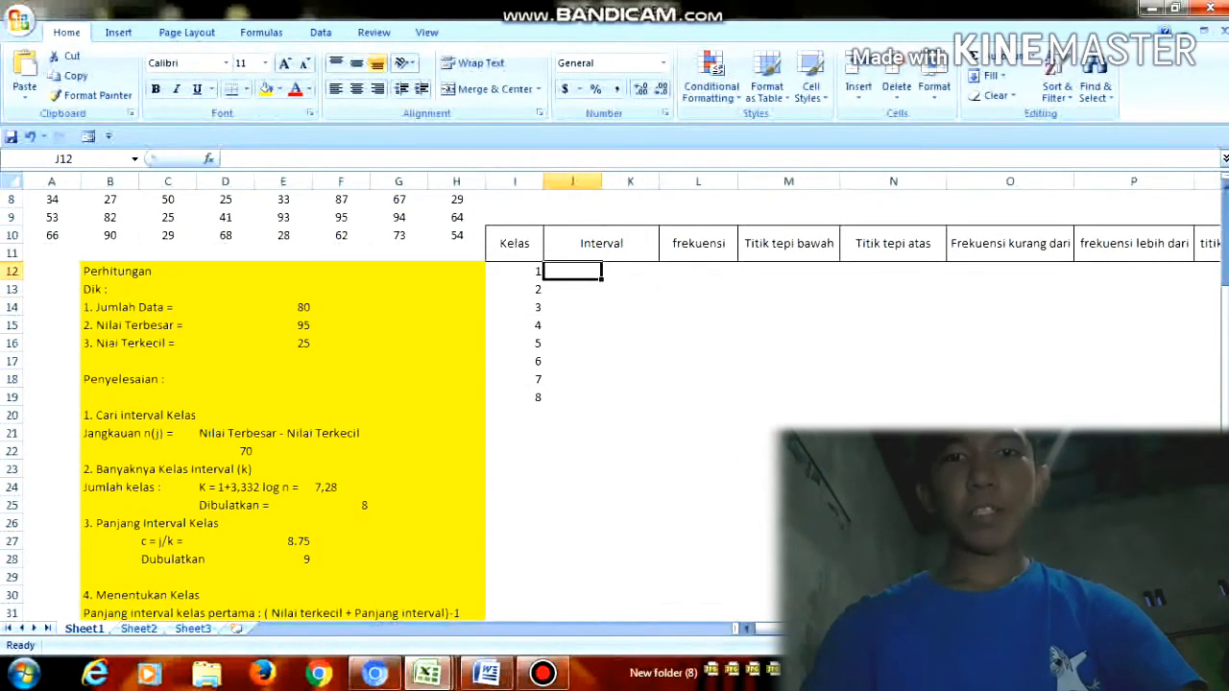
text(=)
click(288, 343)
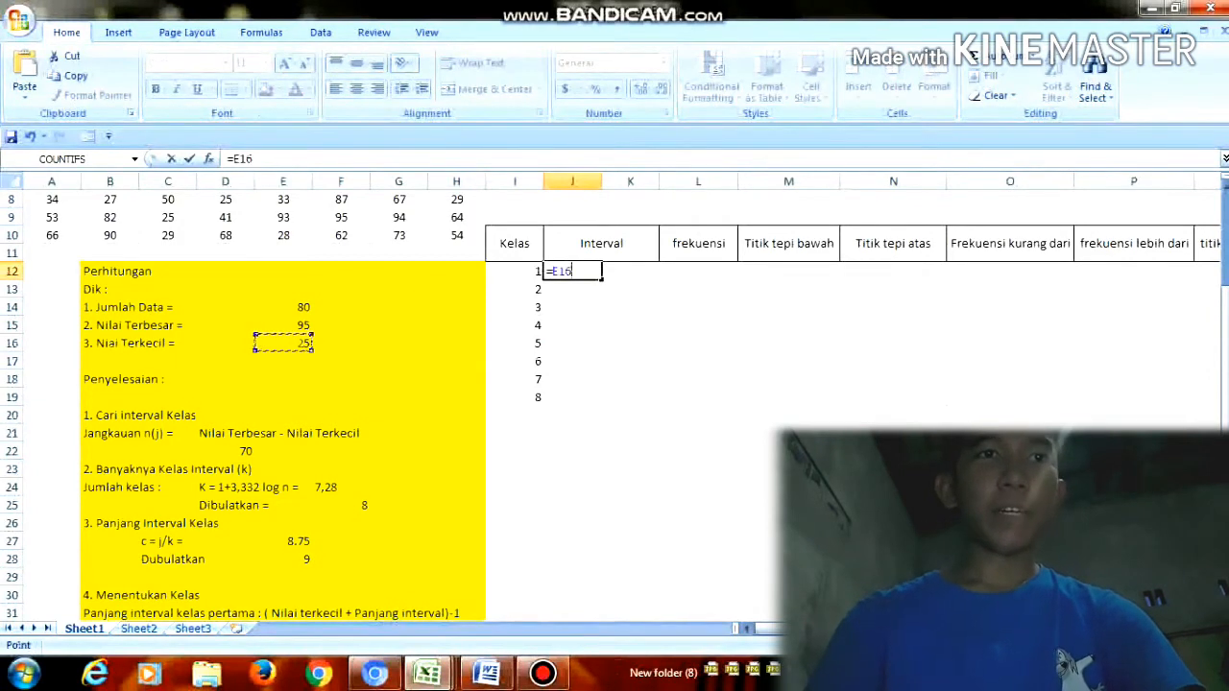
key(Return)
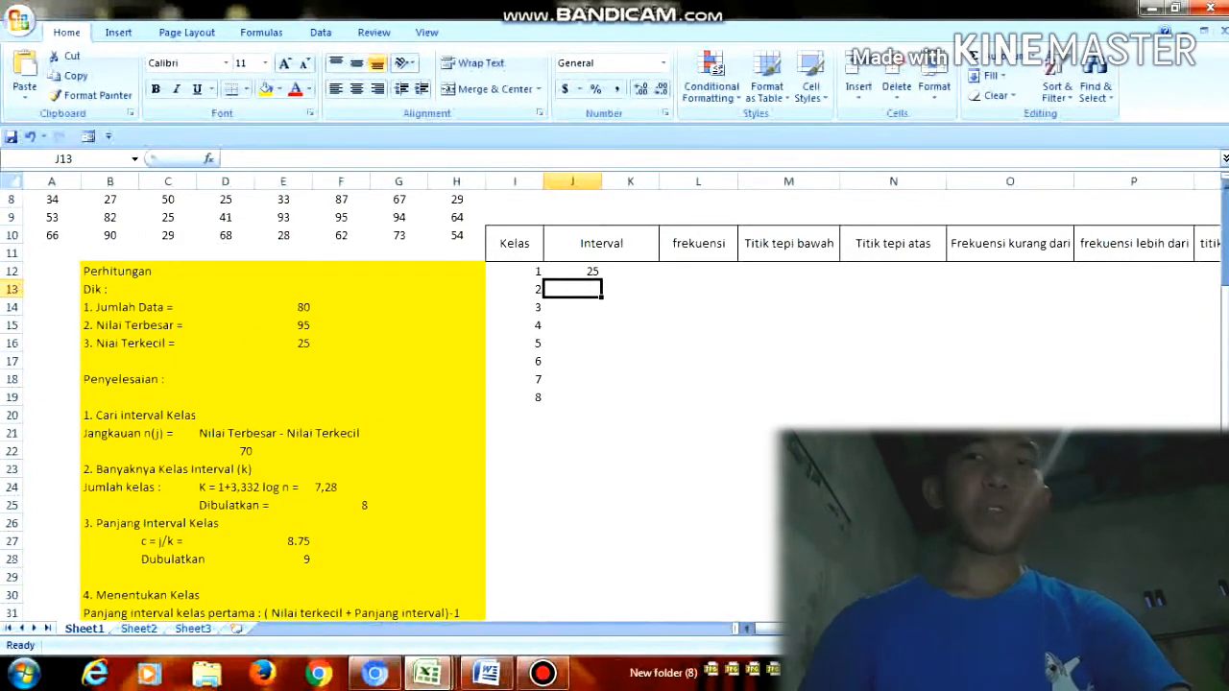
Step: Calculate the upper limit of the first class interval in K12 with =(J12+E28)-1
click(630, 272)
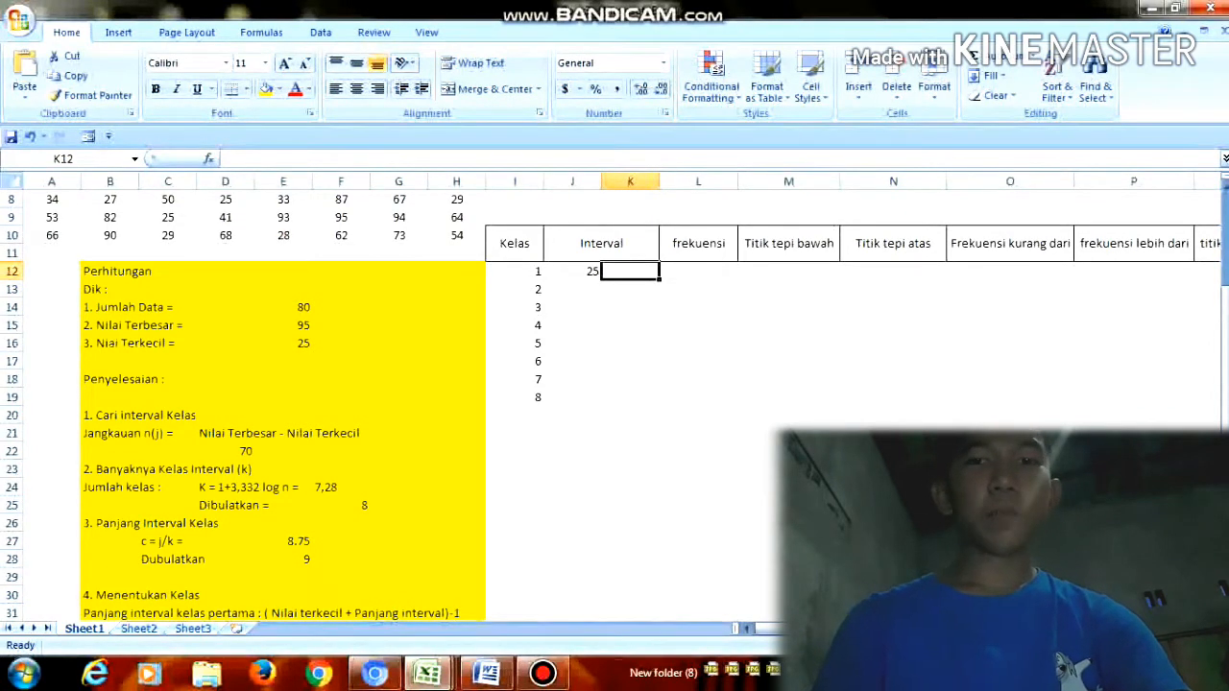
text(=()
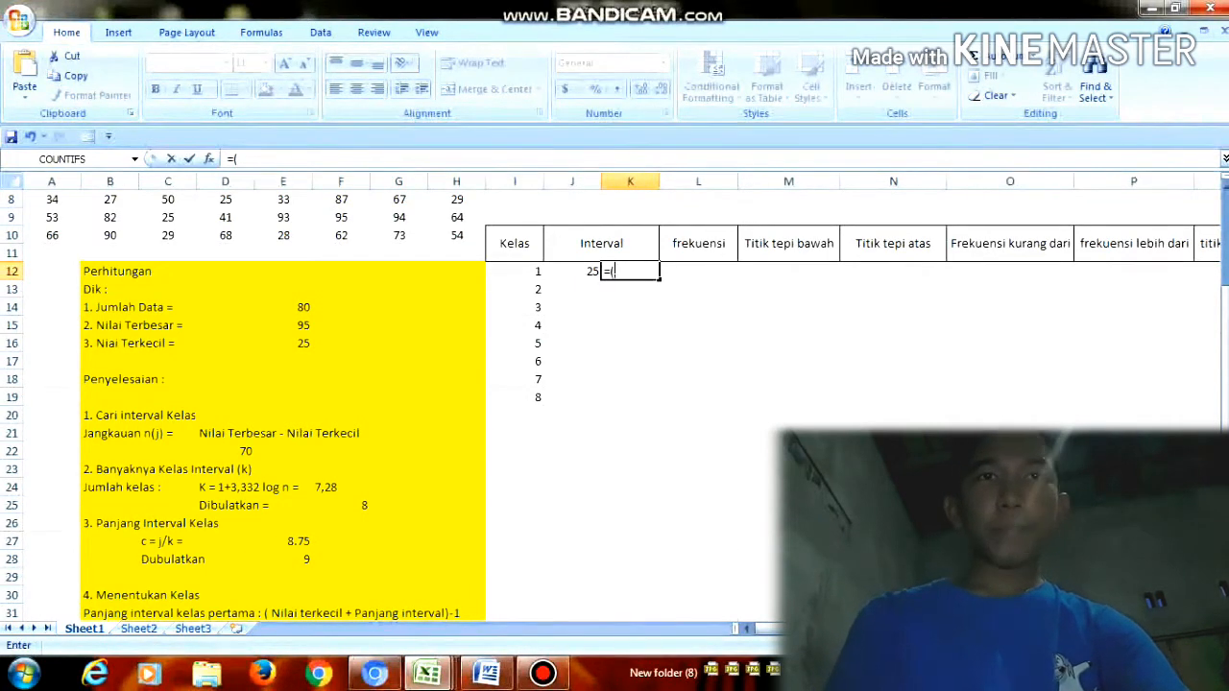
click(573, 271)
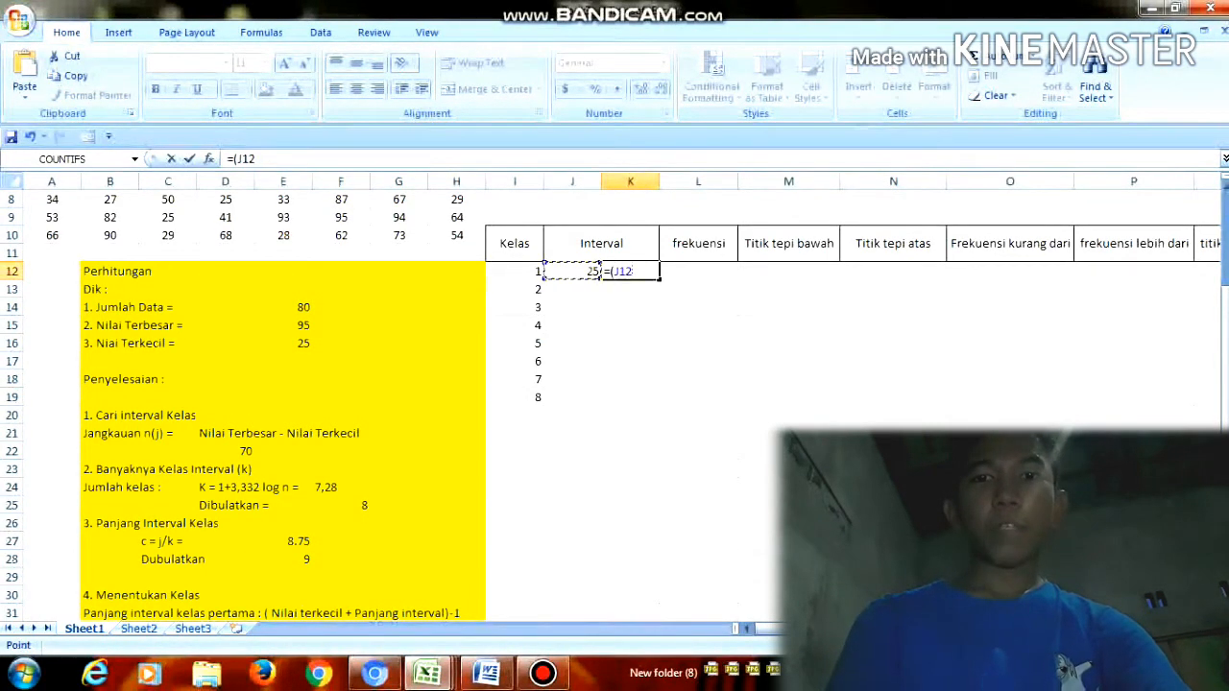
text(+)
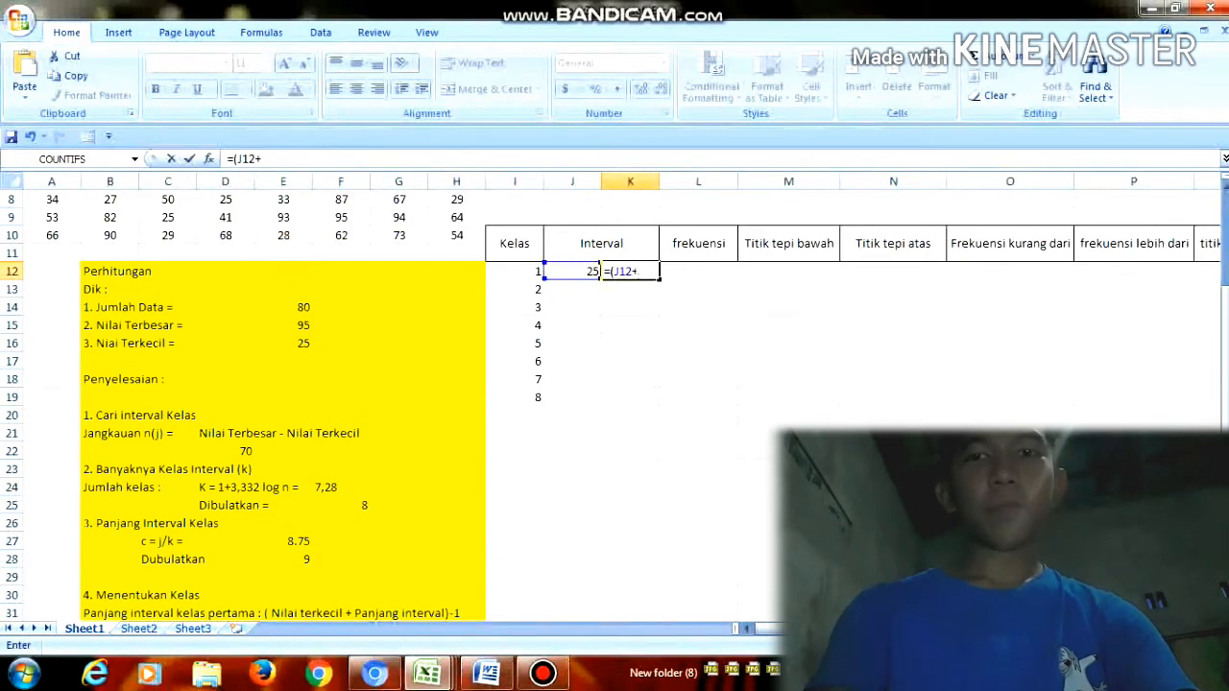
click(283, 559)
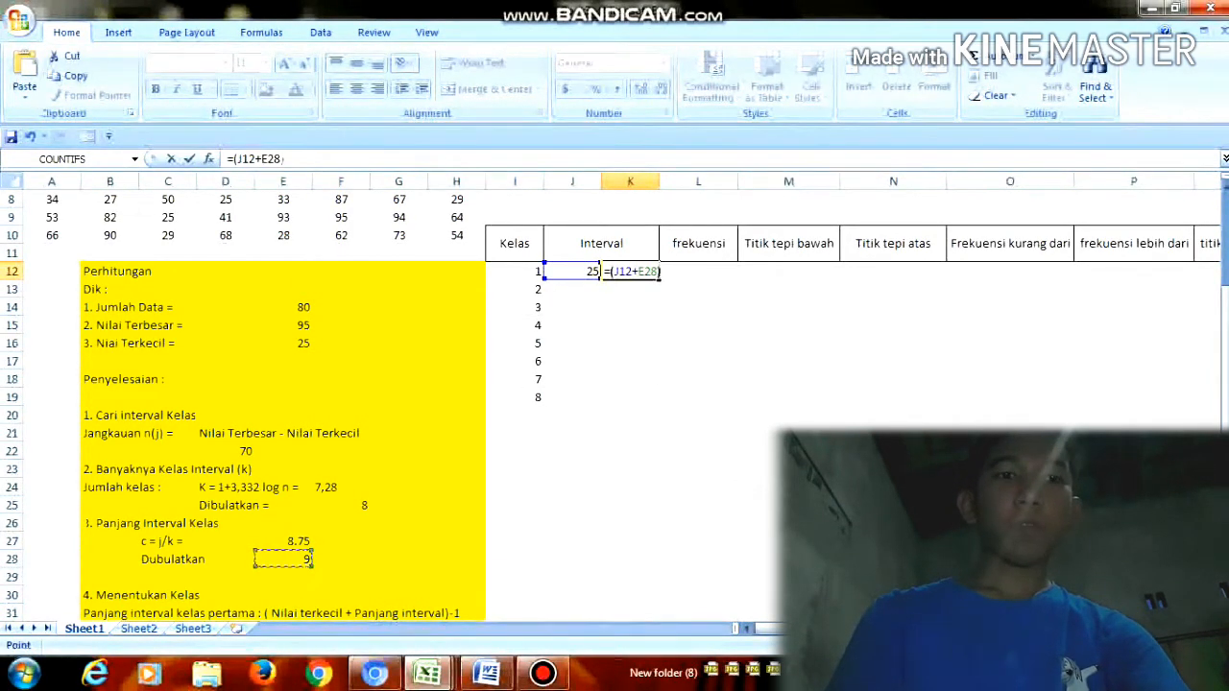
text())
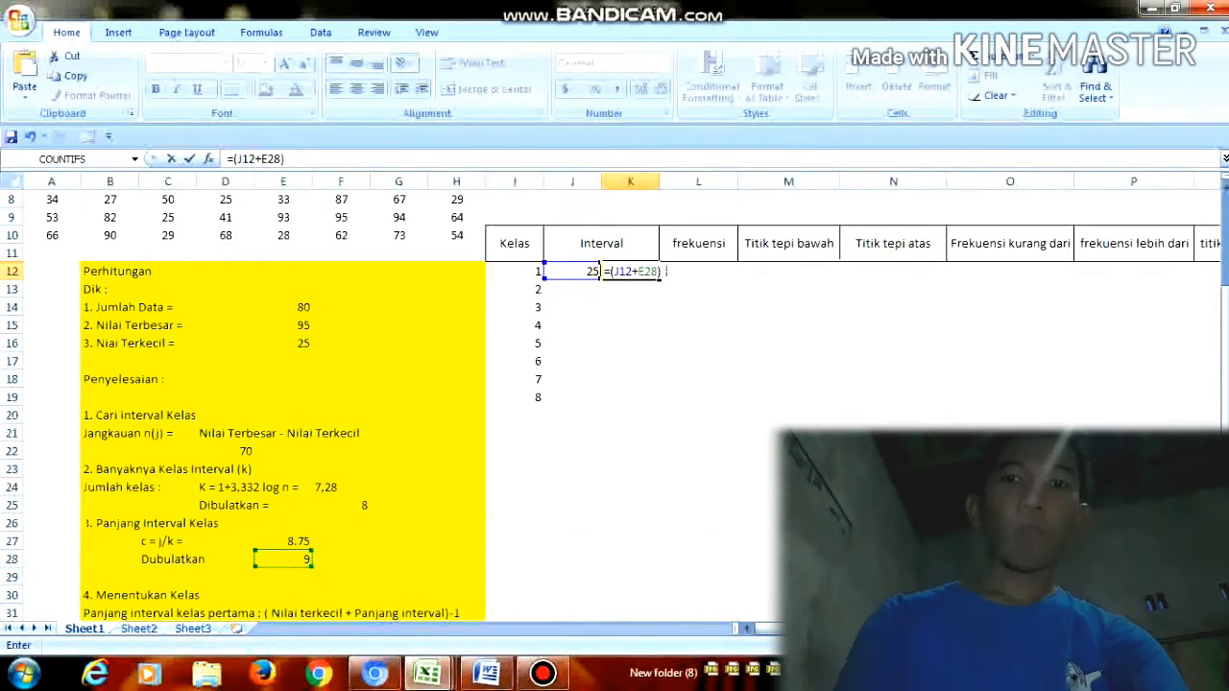
text(-1)
key(Return)
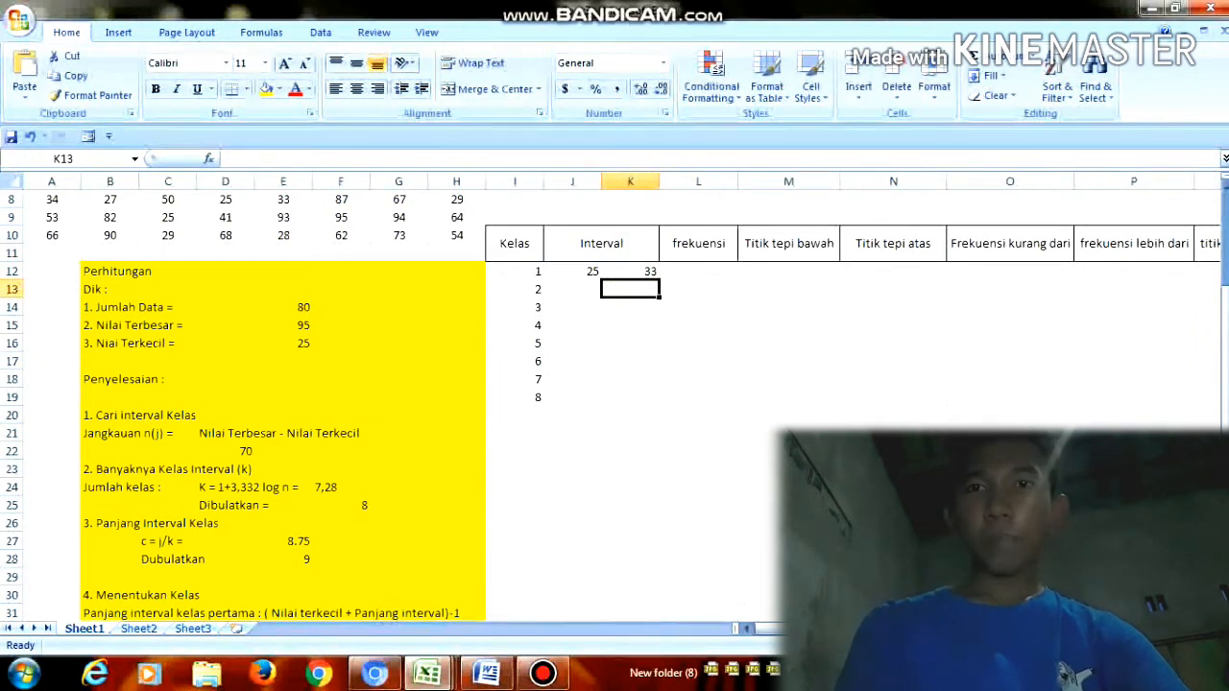
Step: Lock the row of the interval length reference in K12 so its formula reads =(J12+E$28)-1
click(630, 272)
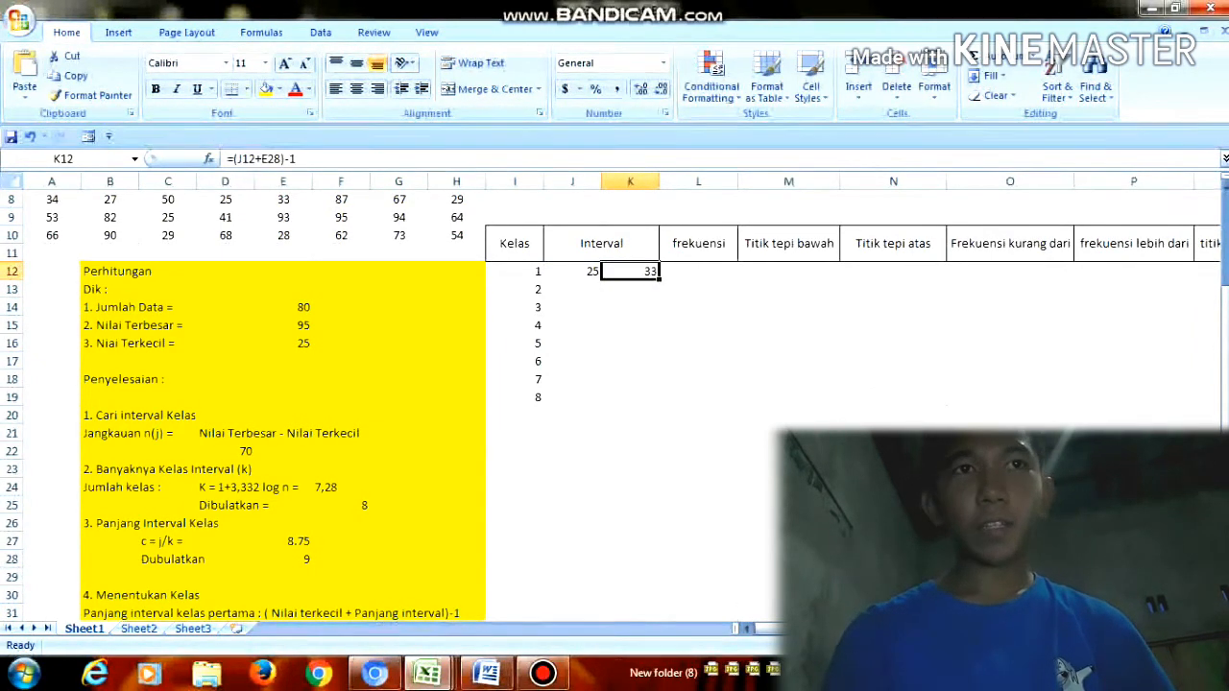
click(266, 159)
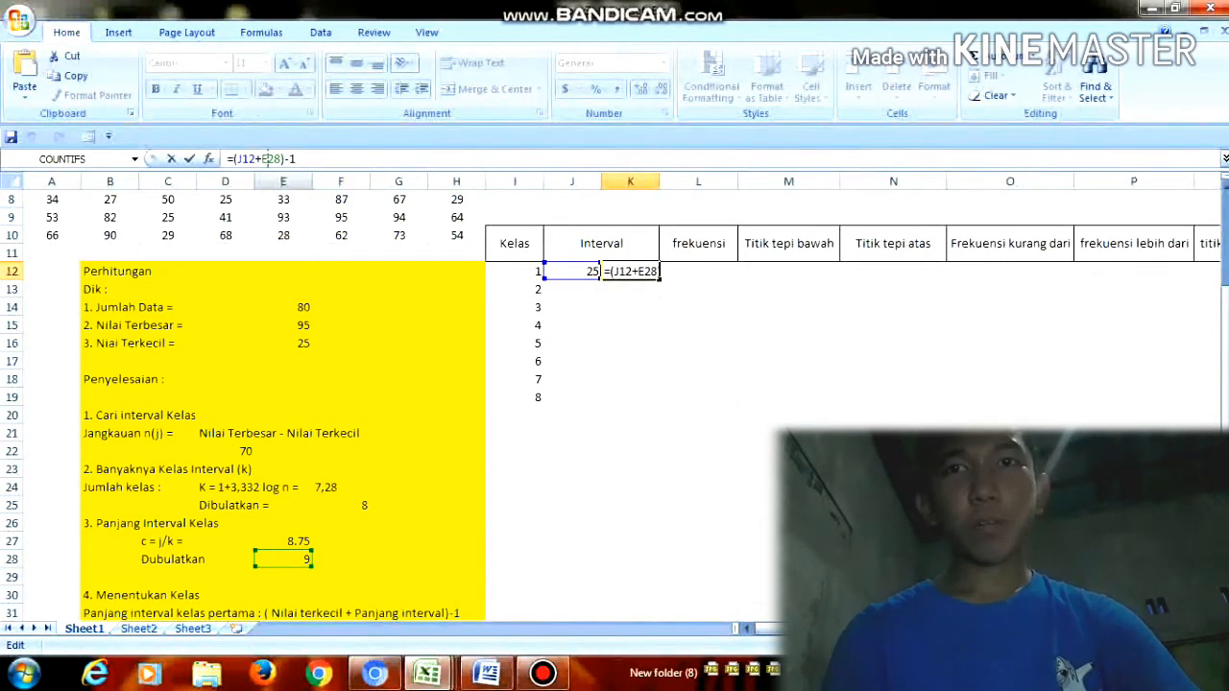
text($)
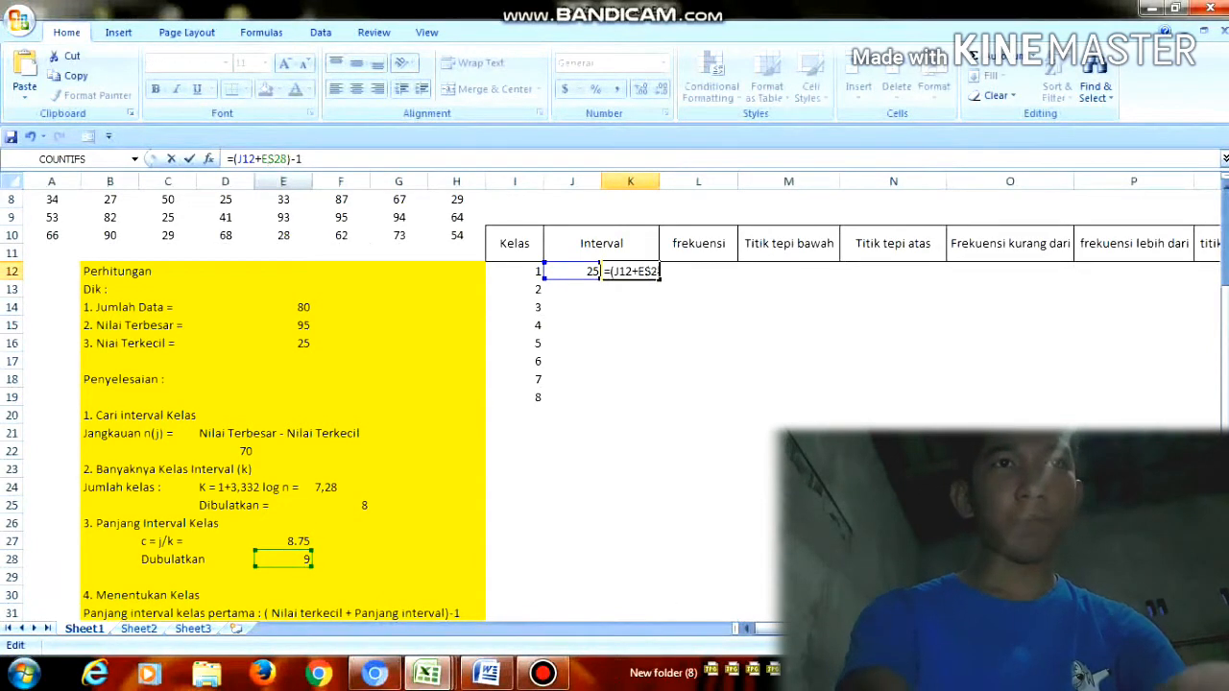
key(Return)
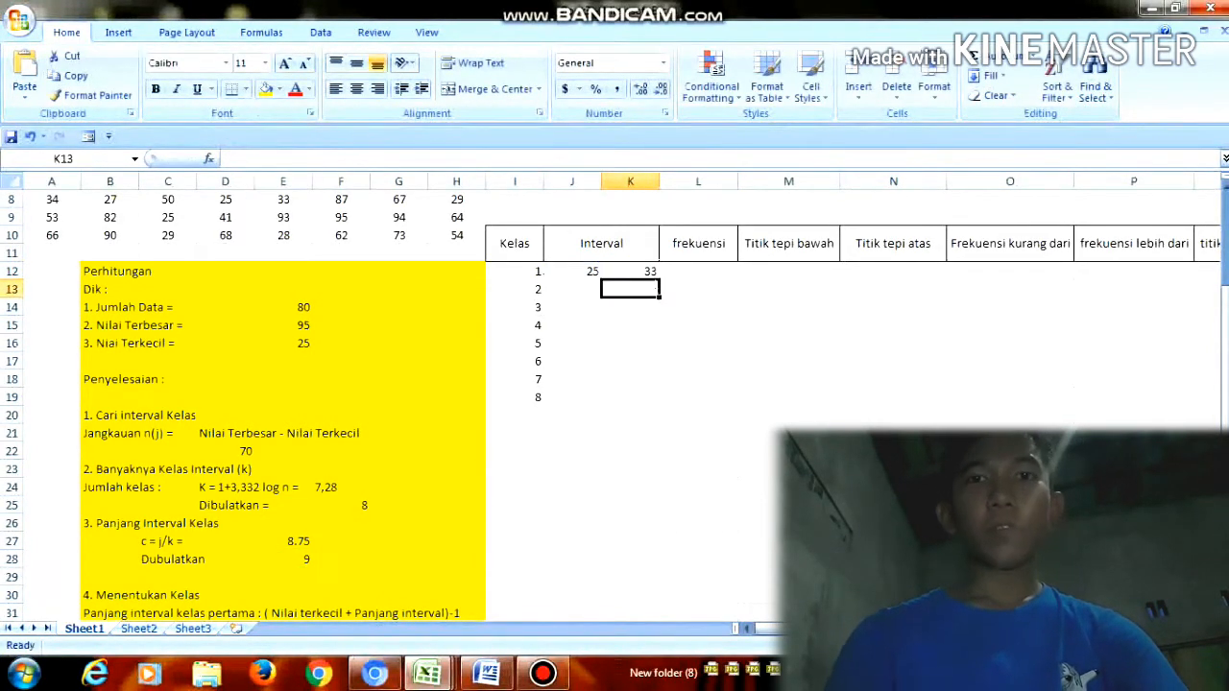
Step: Calculate the lower limit of the second class interval in J13 with =K12+1
click(573, 289)
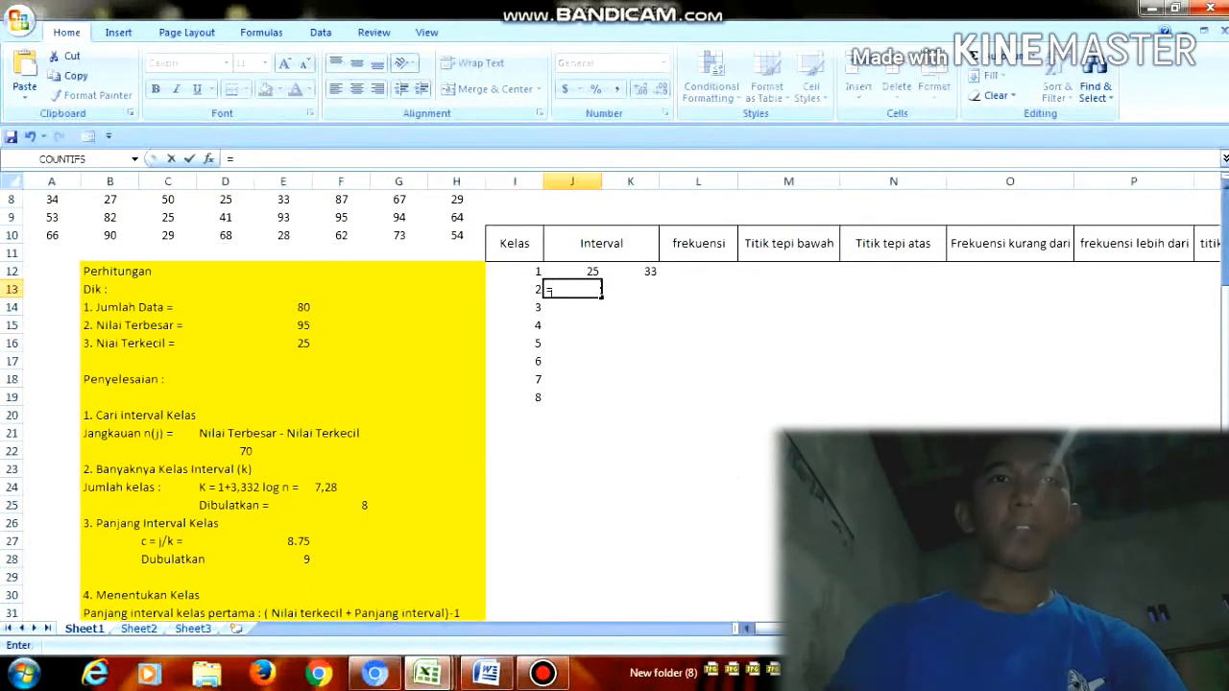
text(=)
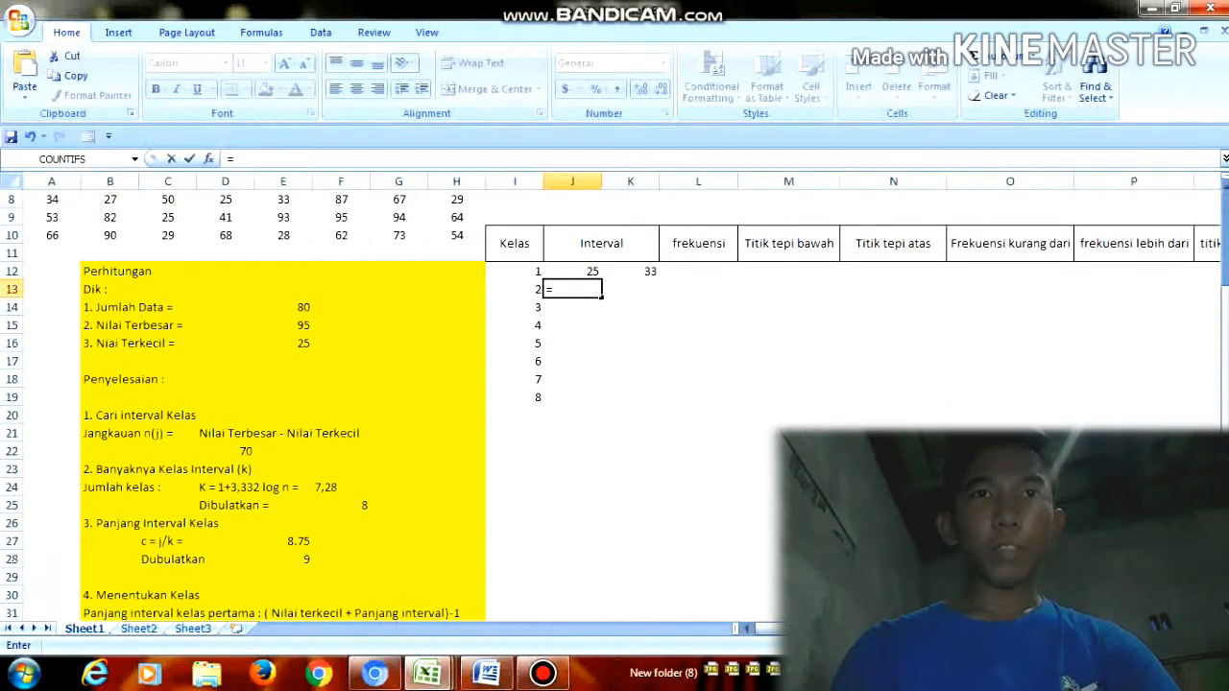
click(653, 272)
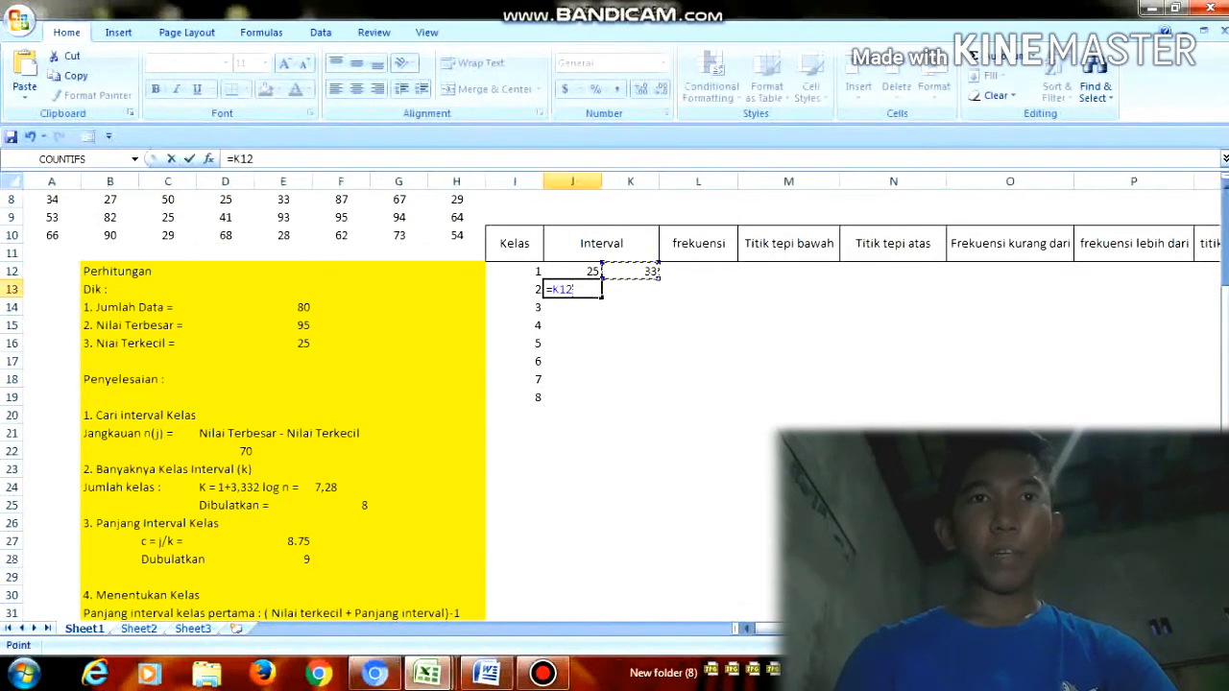
text(+1)
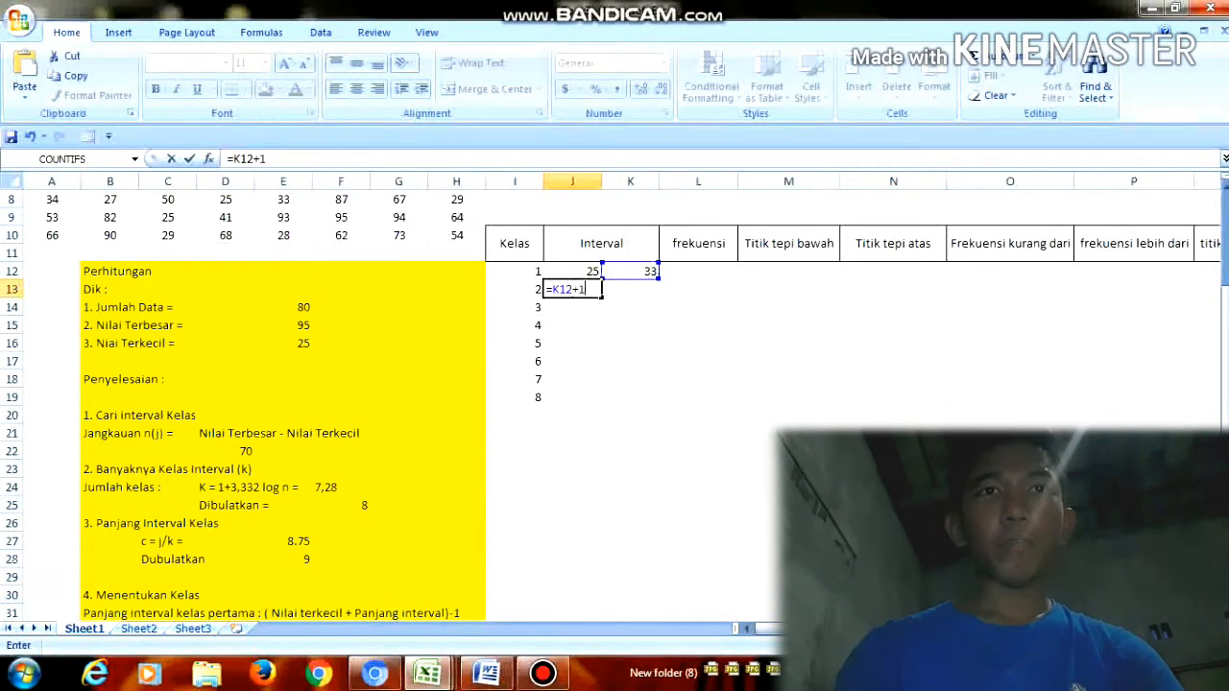
key(Return)
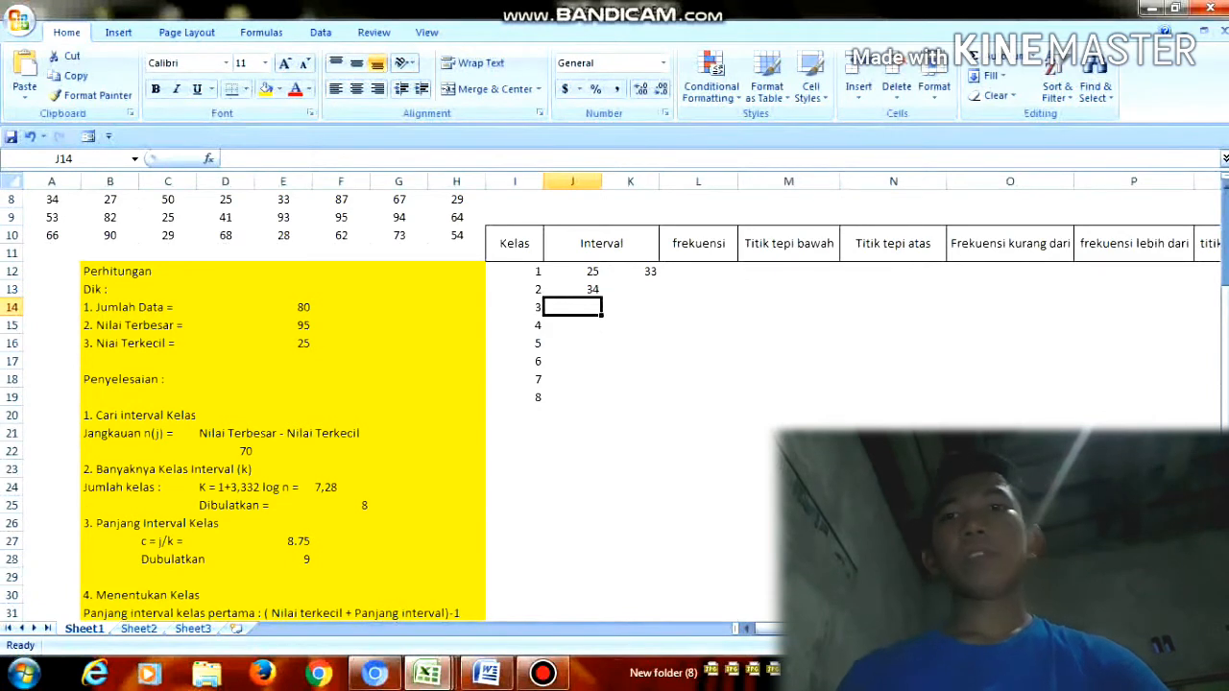
Step: Fill the lower limit formula from J13 down to J19 and the upper limit formula from K12 down to K19
click(573, 289)
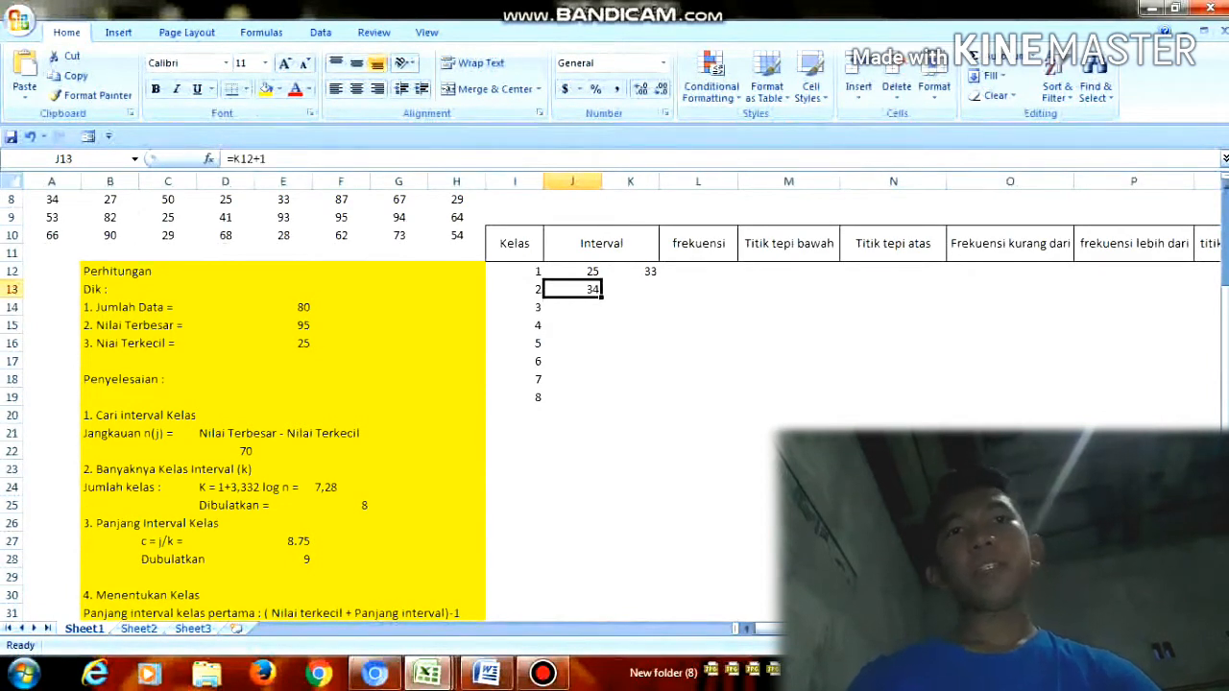
drag(602, 297, 610, 408)
click(631, 272)
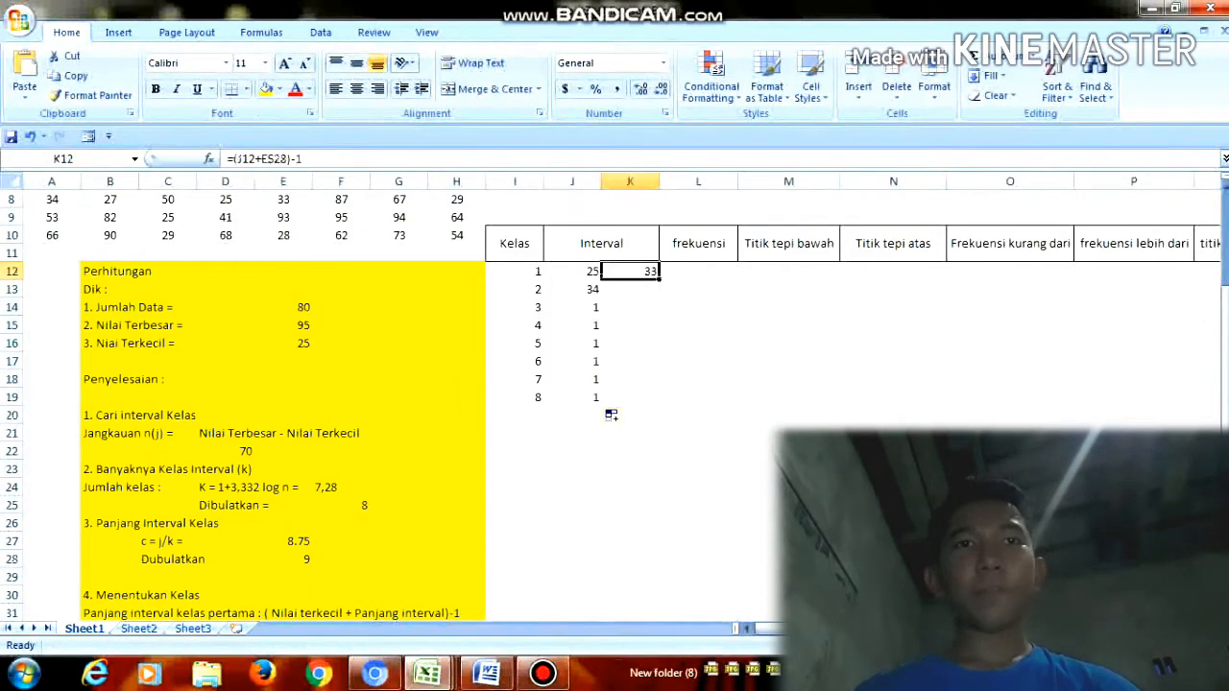
drag(659, 279, 654, 403)
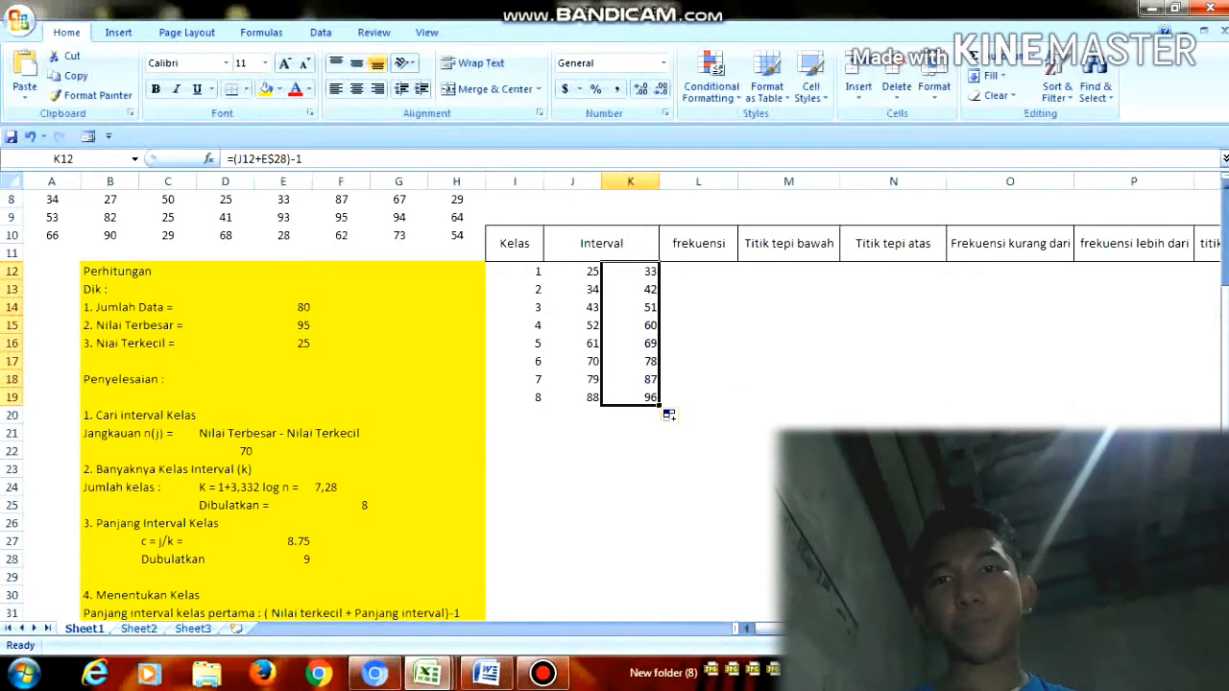
Step: Name the range of upper interval limits K12:K19 budi
key(Right)
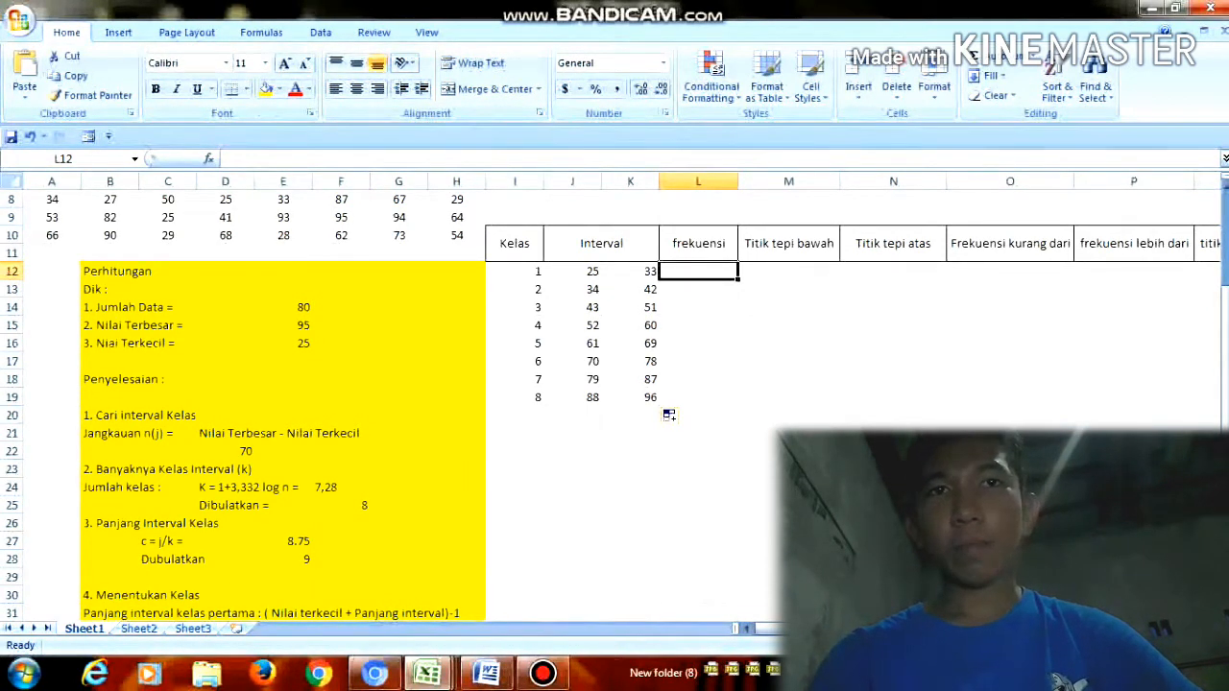
key(Left)
key(shift+Down)
key(shift+Down)
key(shift+Down)
key(shift+Down)
key(shift+Down)
key(shift+Down)
key(shift+Down)
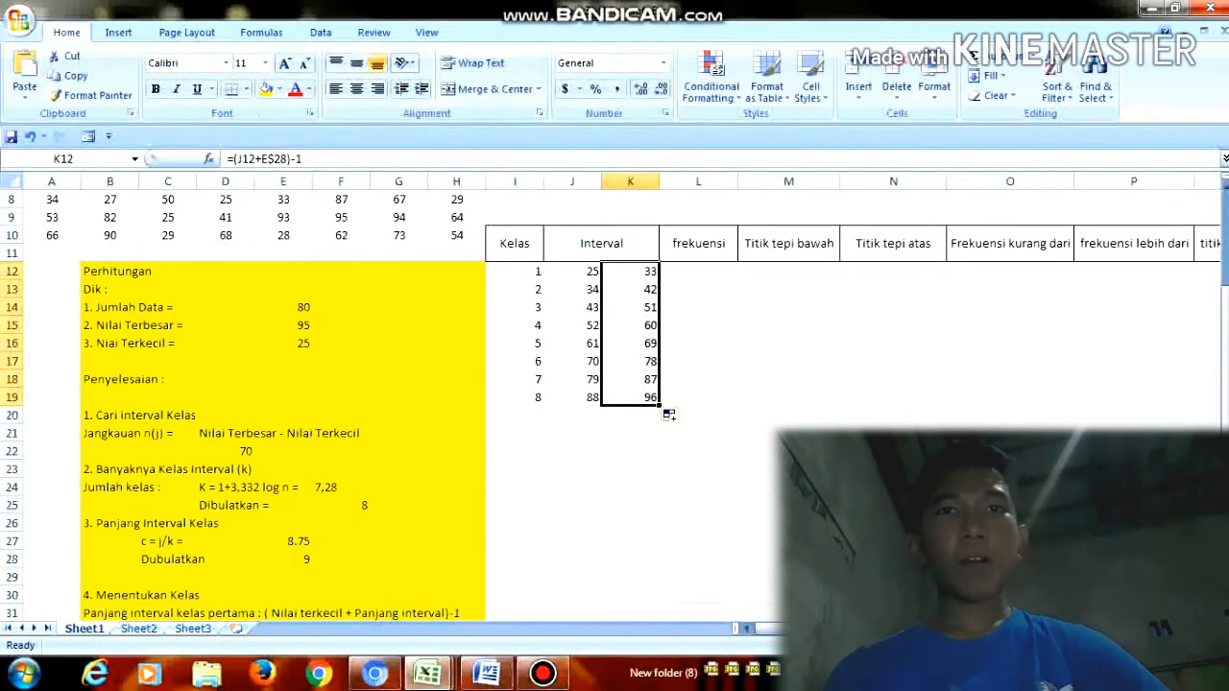
click(64, 159)
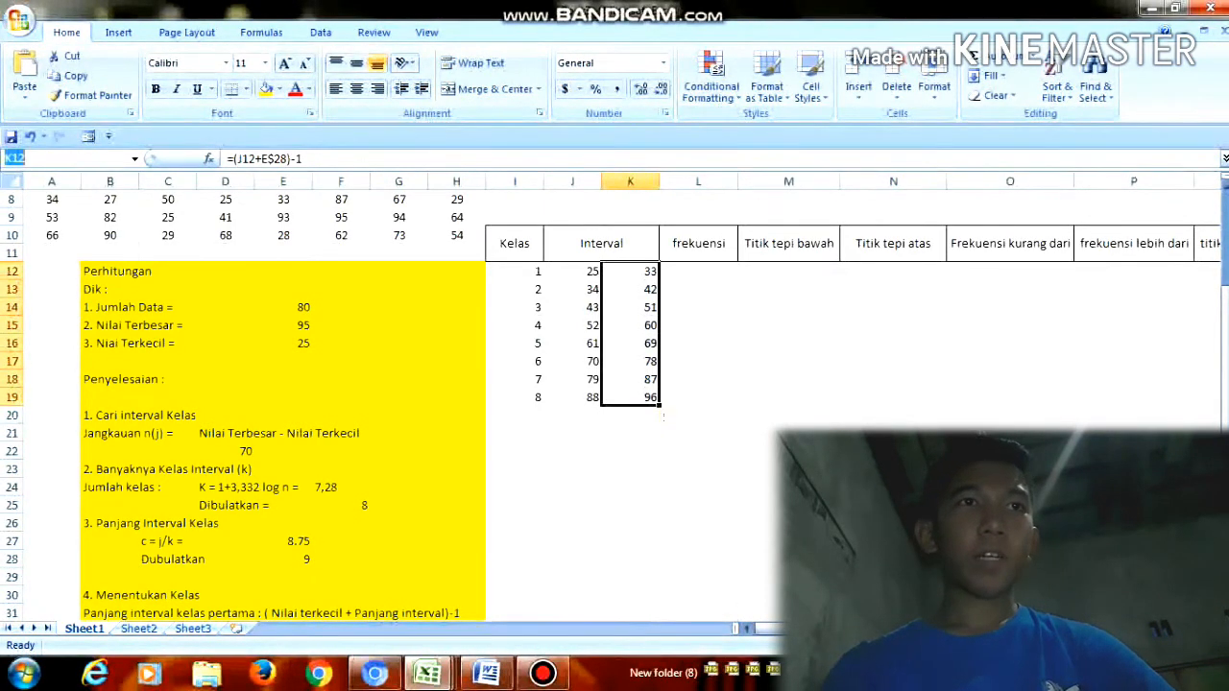
key(BackSpace)
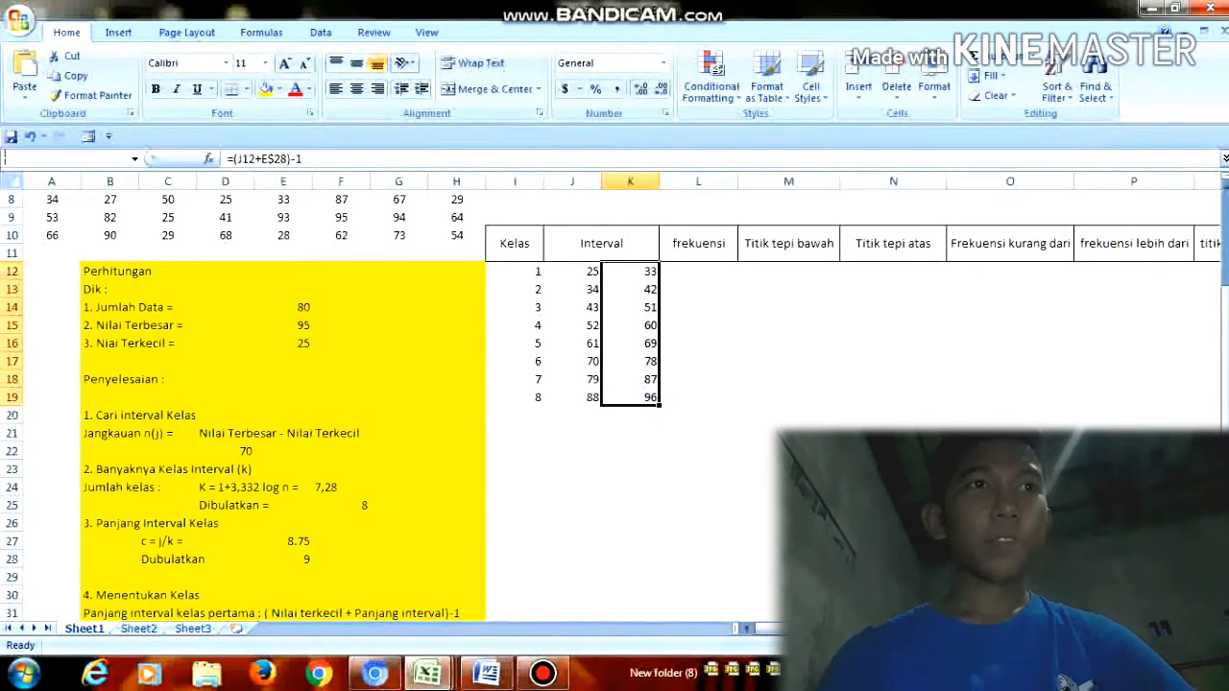
text(budi)
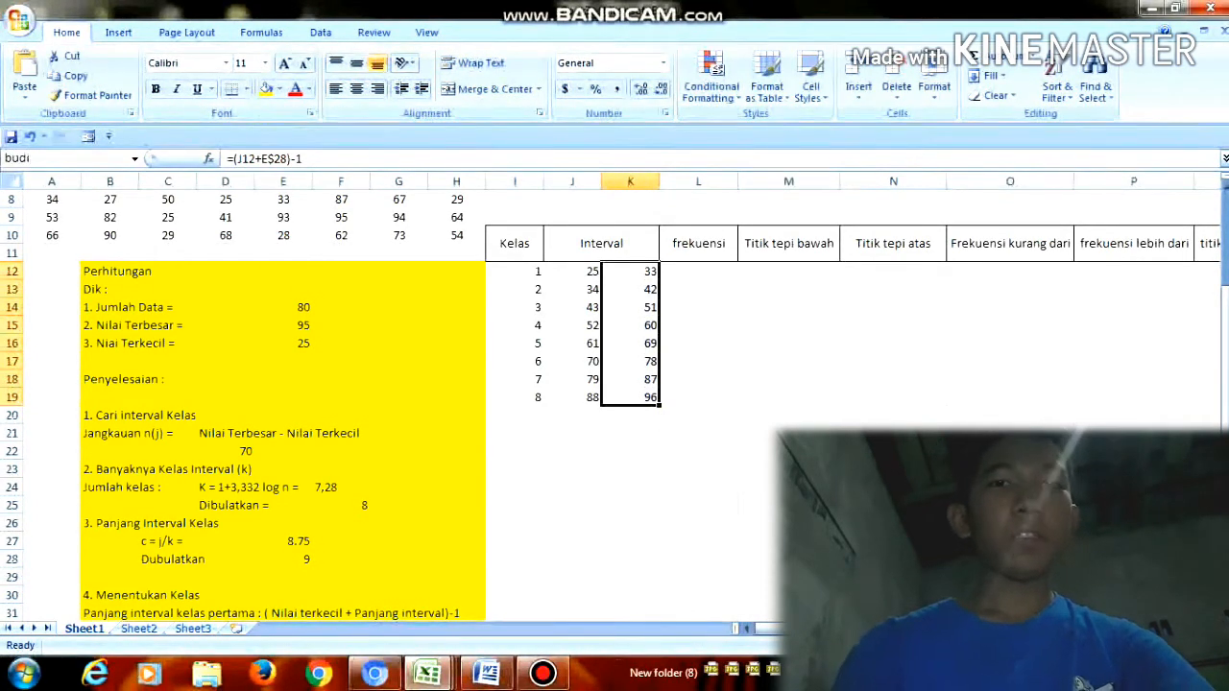
key(Return)
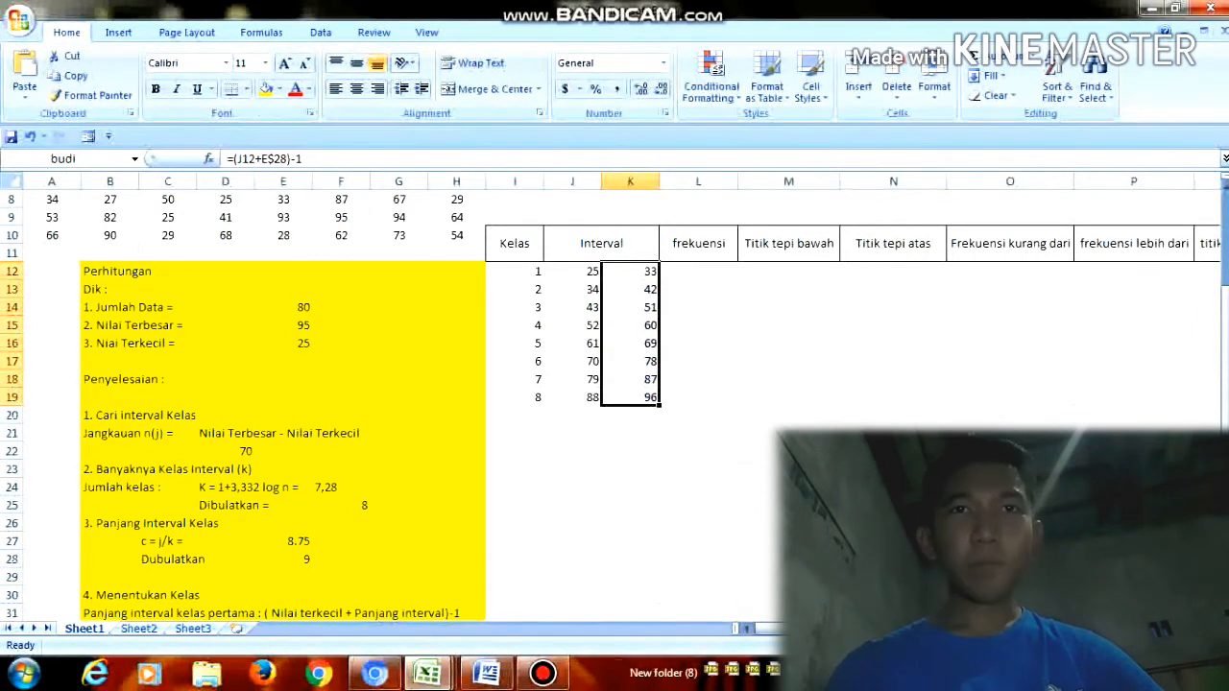
Step: Fill the frekuensi cells L12:L19 with the array formula =FREQUENCY(aku,budi)
click(698, 272)
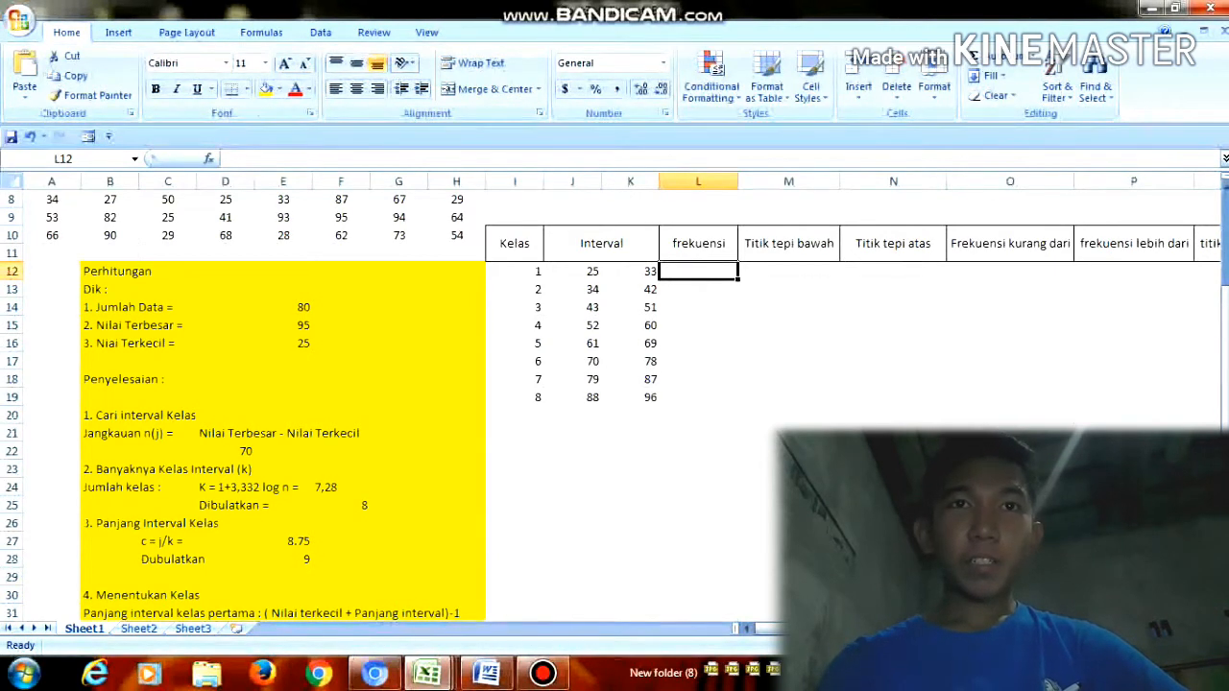
drag(698, 272, 698, 397)
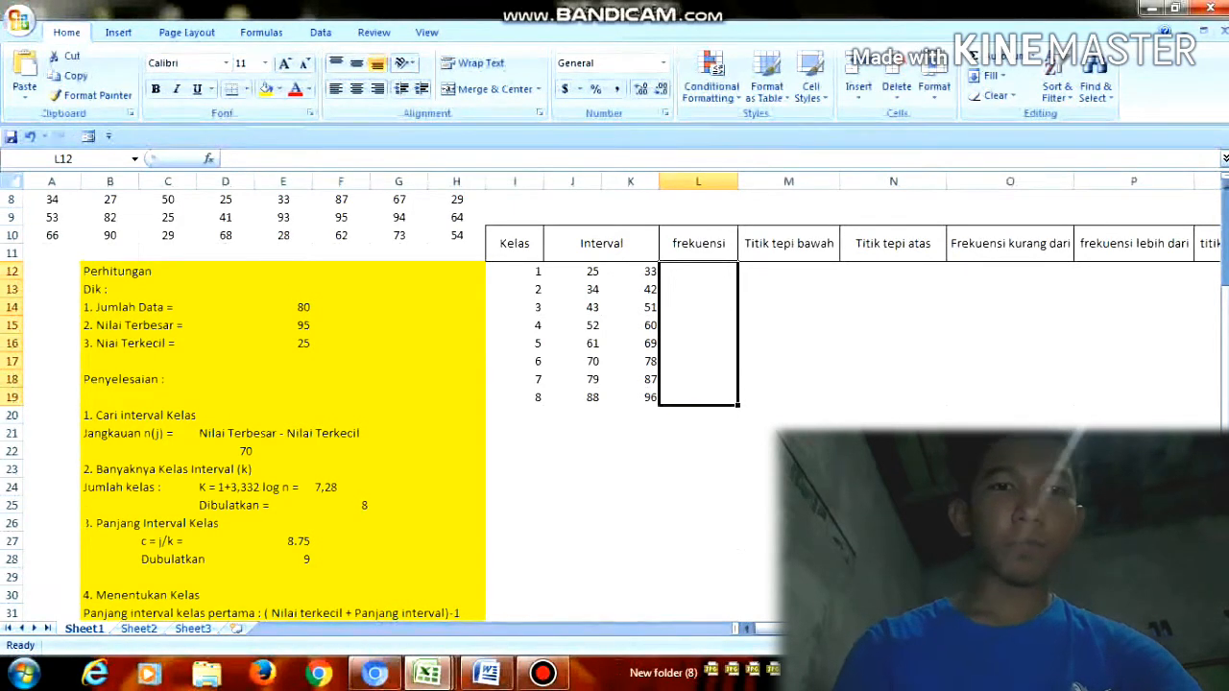
text(=)
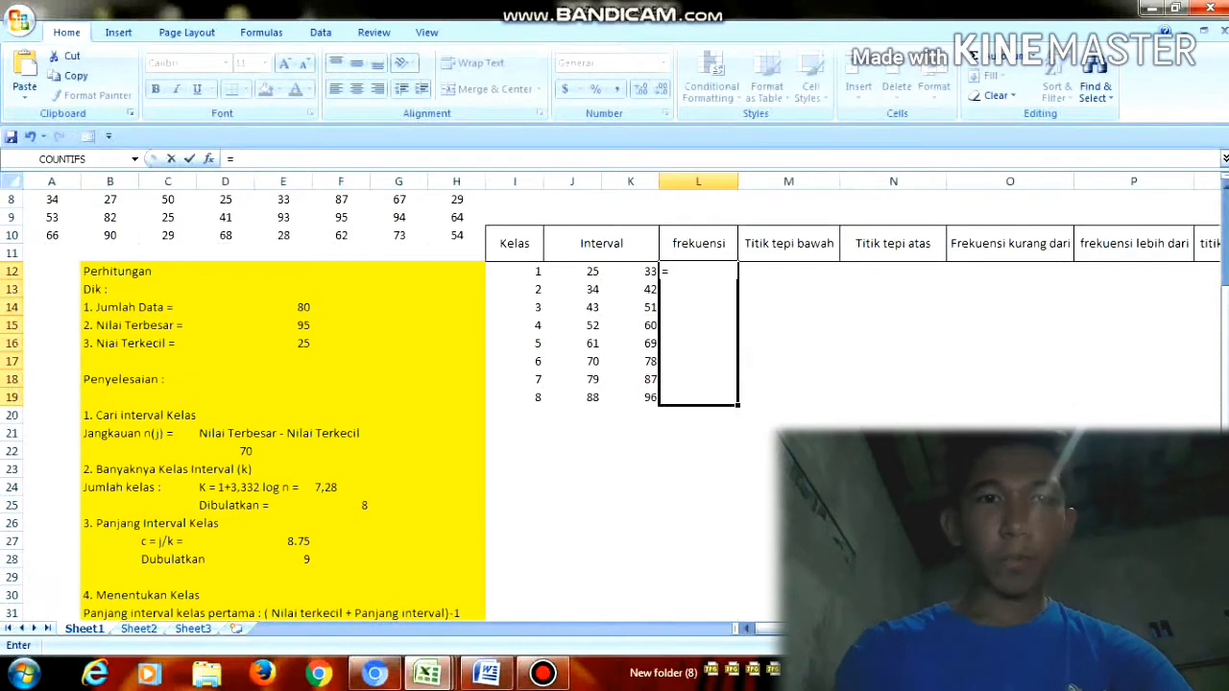
text(freq)
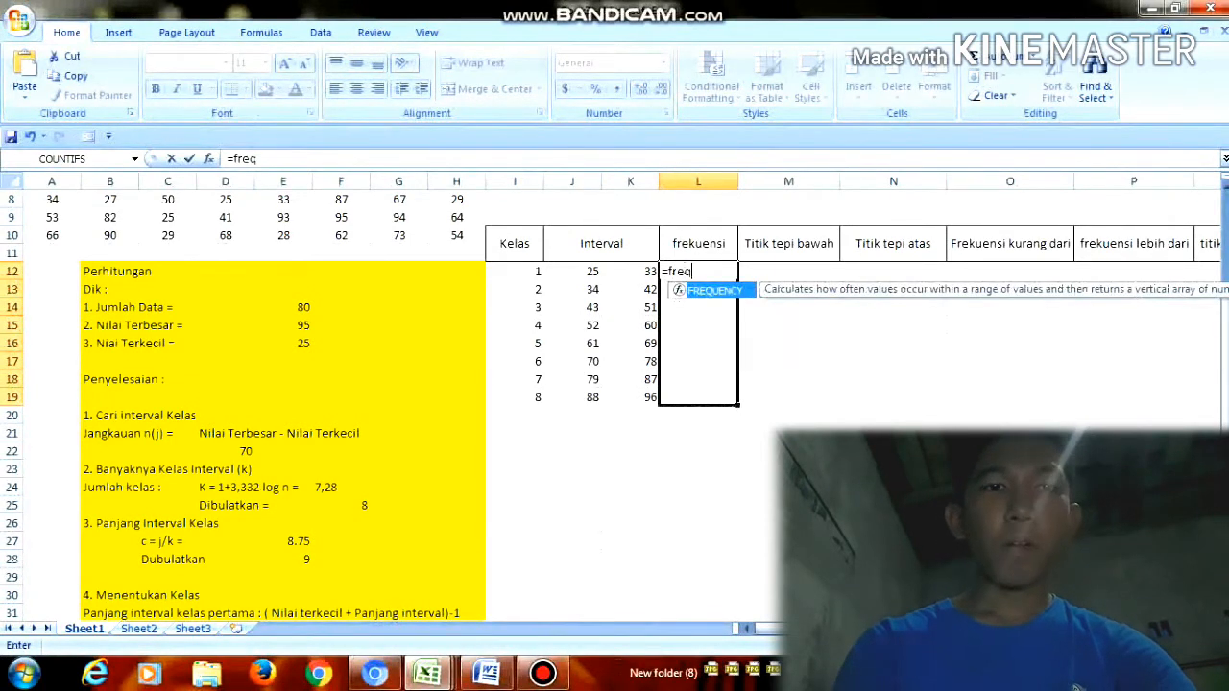
text(uen)
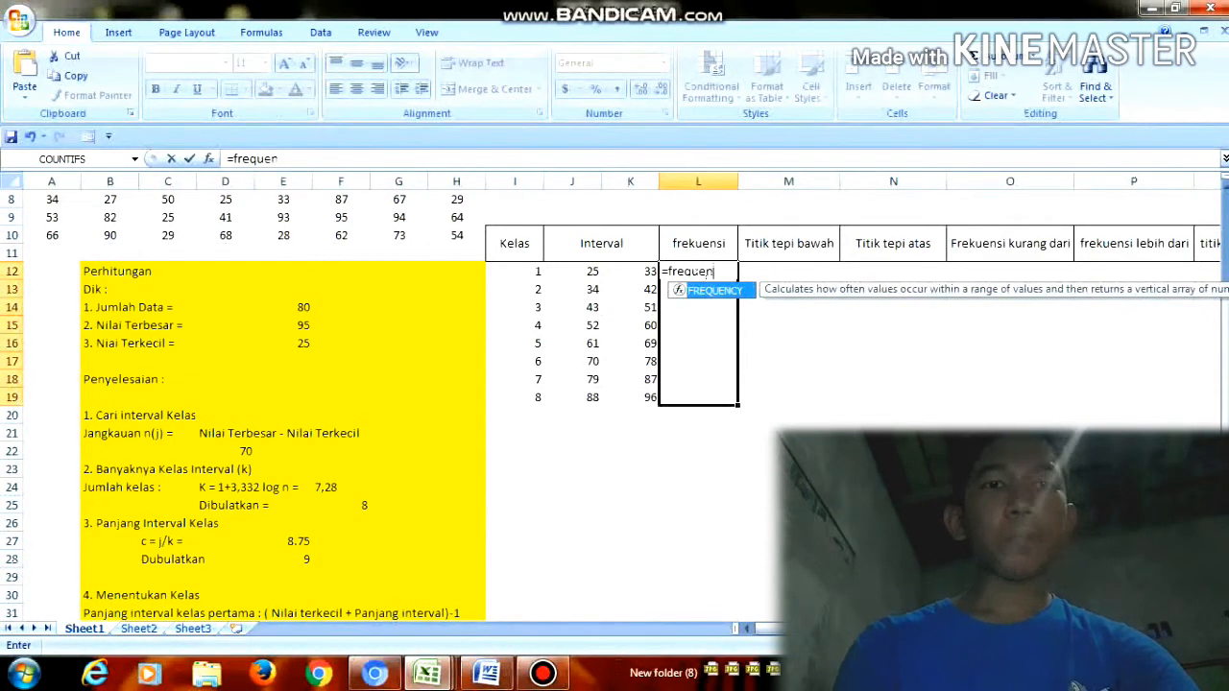
text(cy)
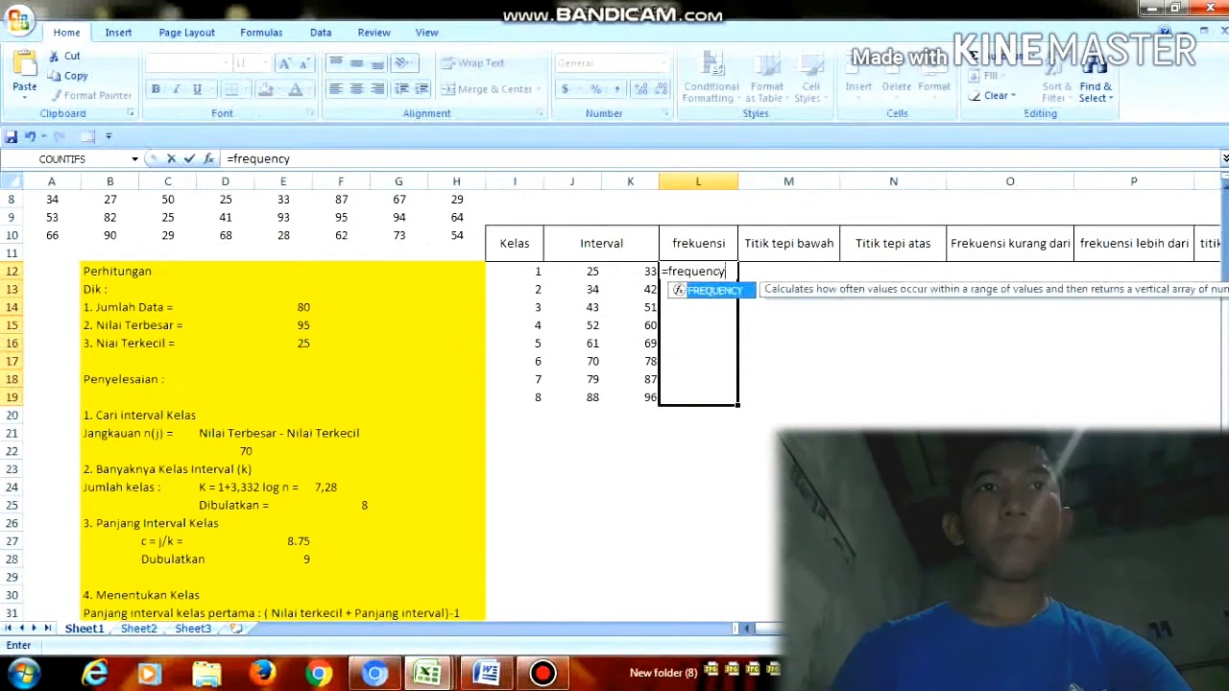
text(()
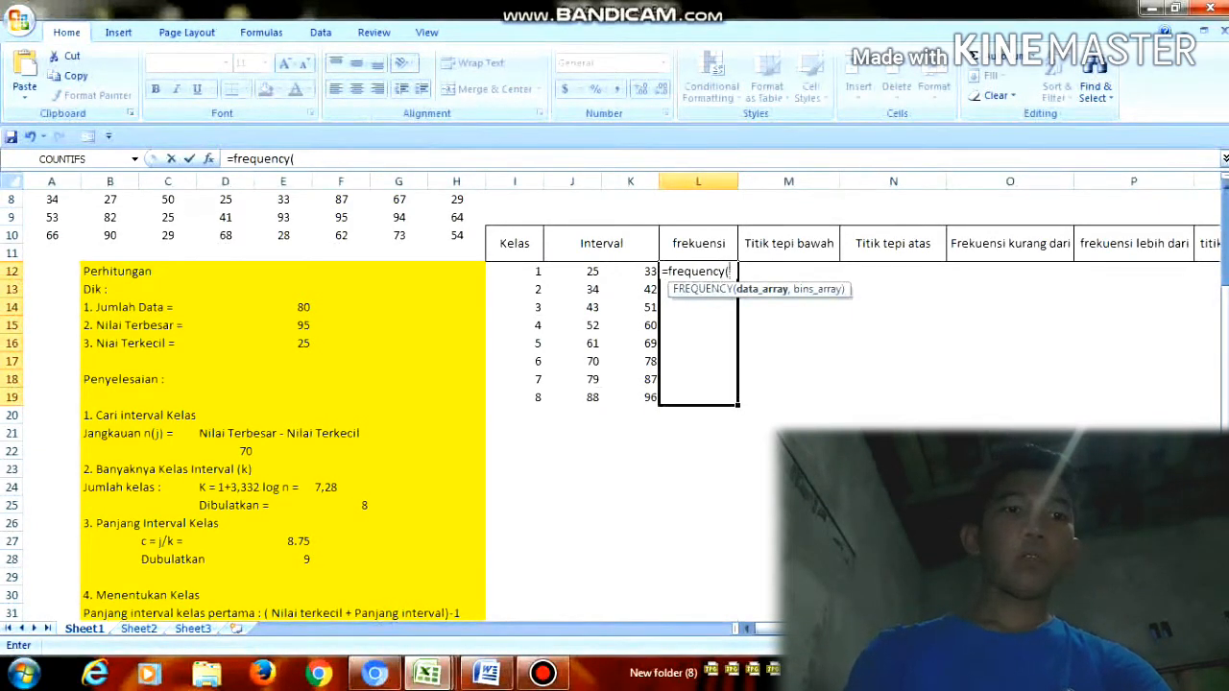
text(aku,)
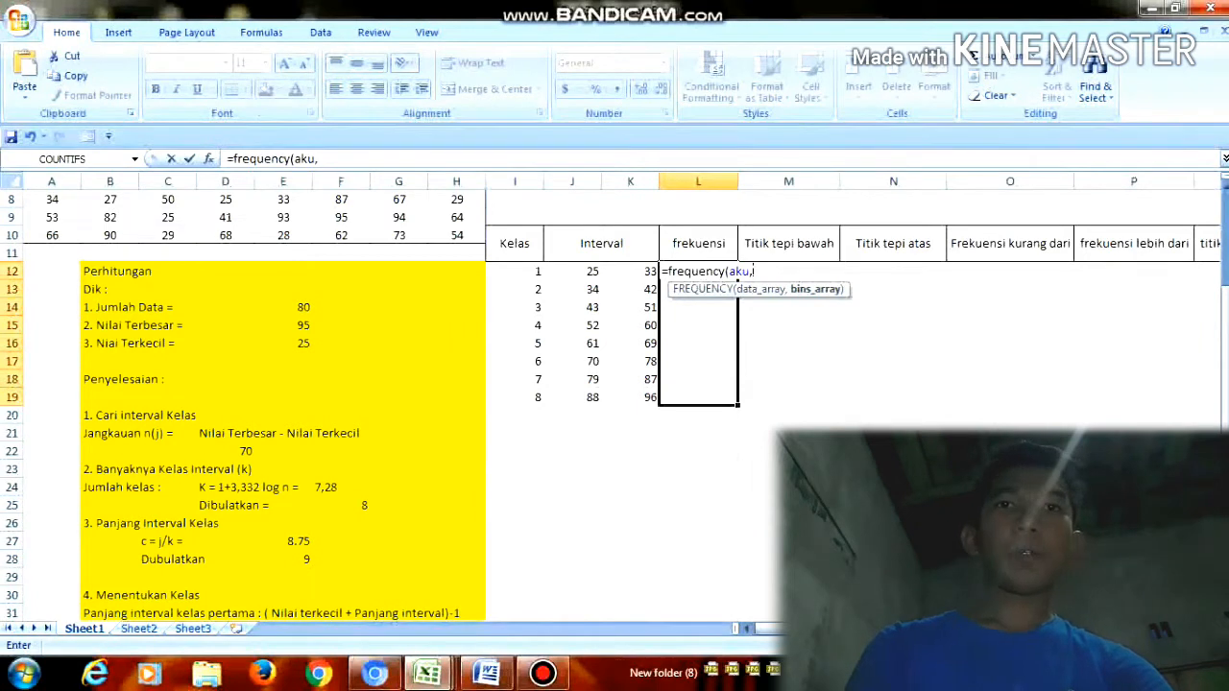
text(bud)
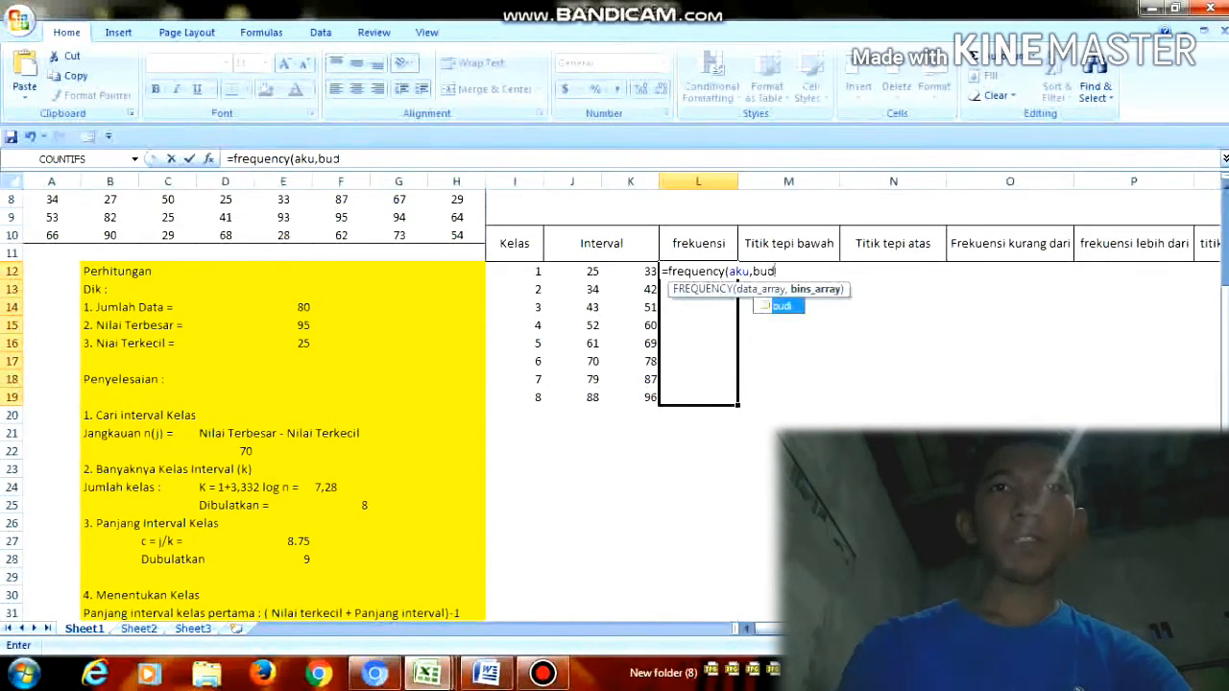
text(i)
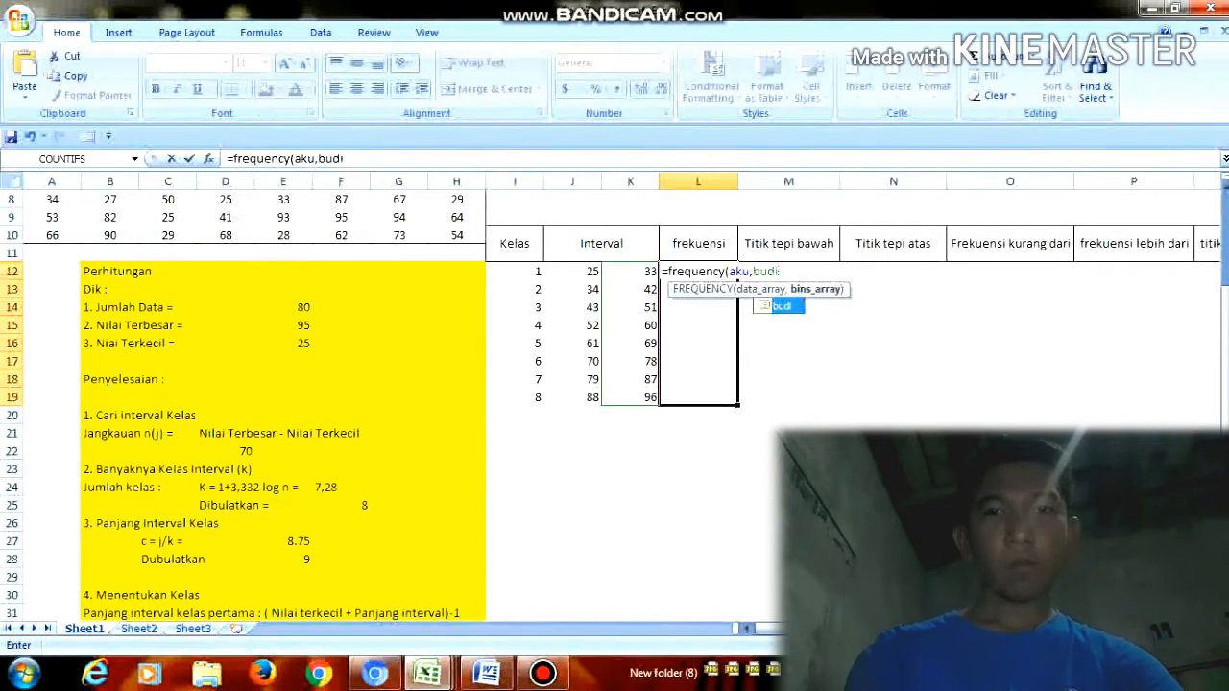
key(ctrl+shift+Return)
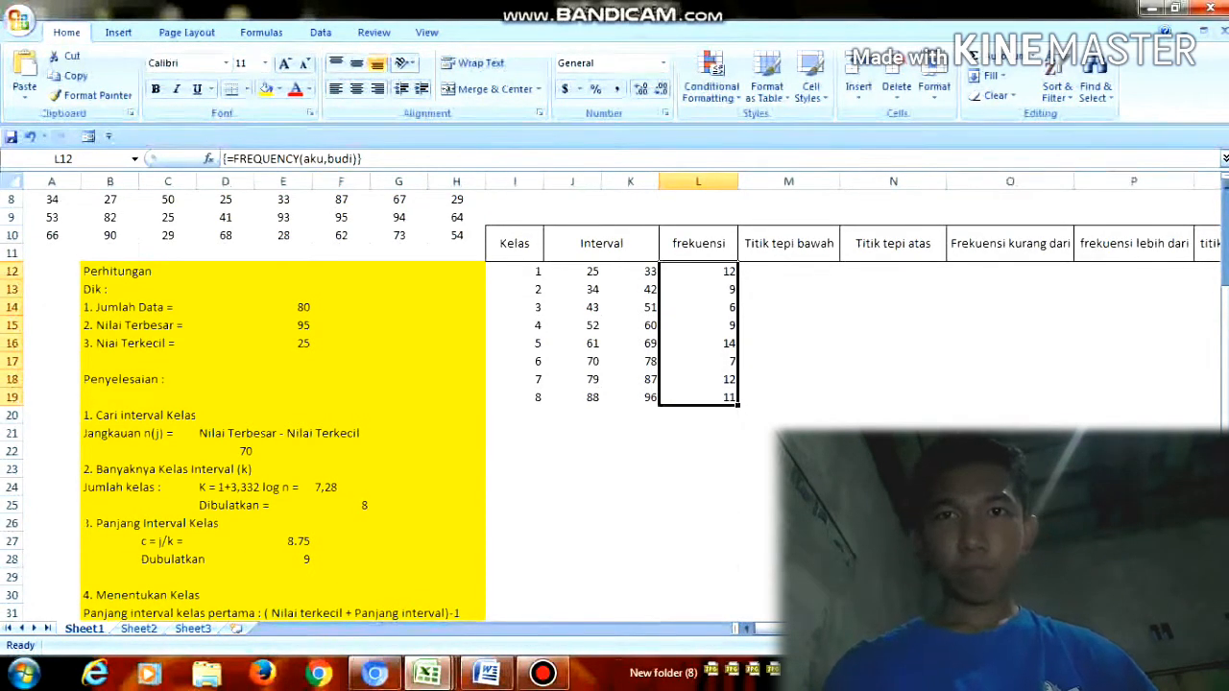
Step: Label K20 as n and total the class frequencies in L20 with =SUM(L12:L19)
click(630, 414)
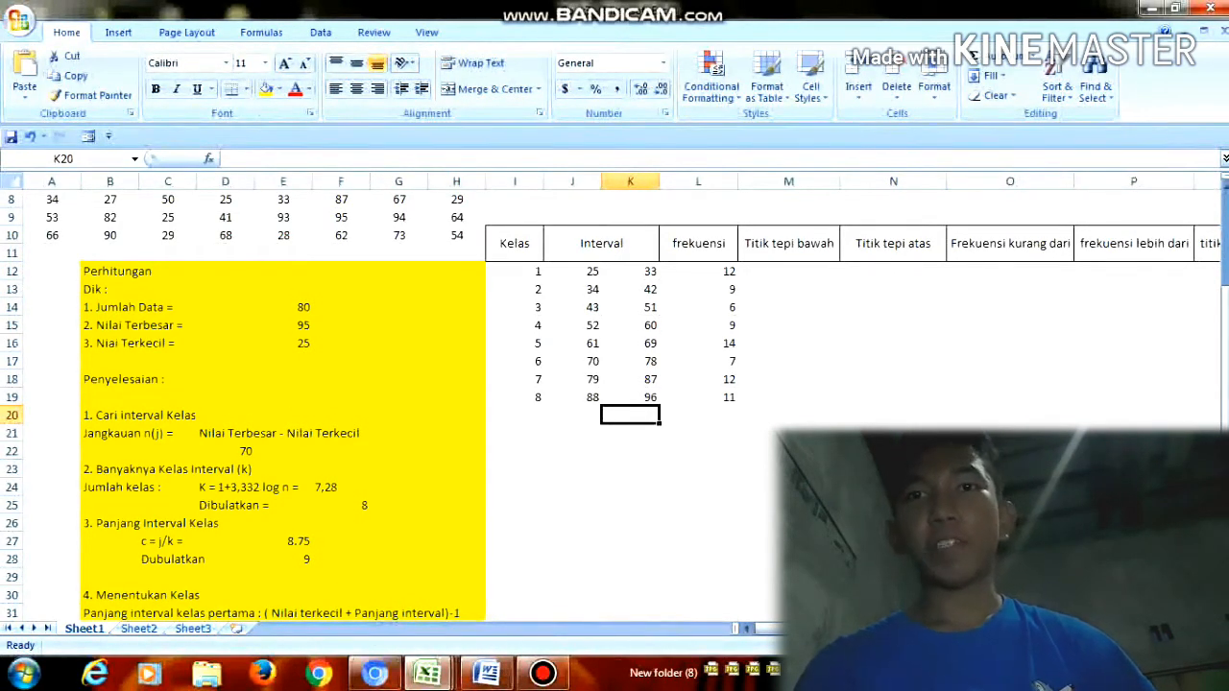
text(n)
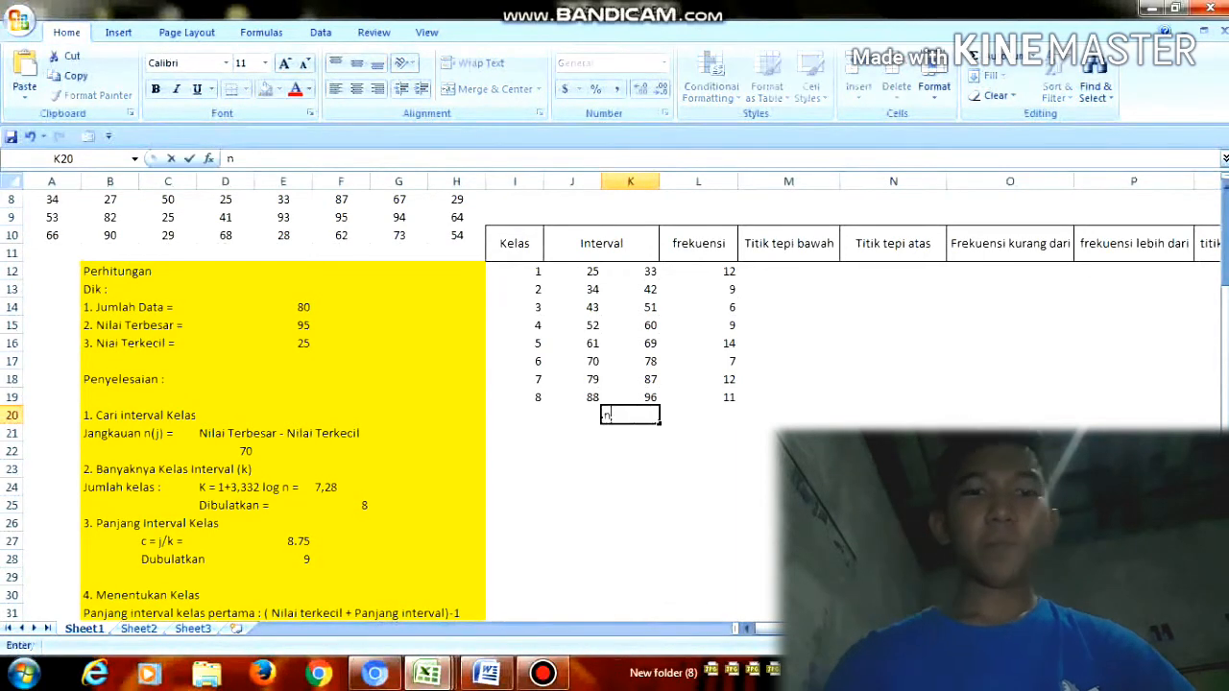
key(Tab)
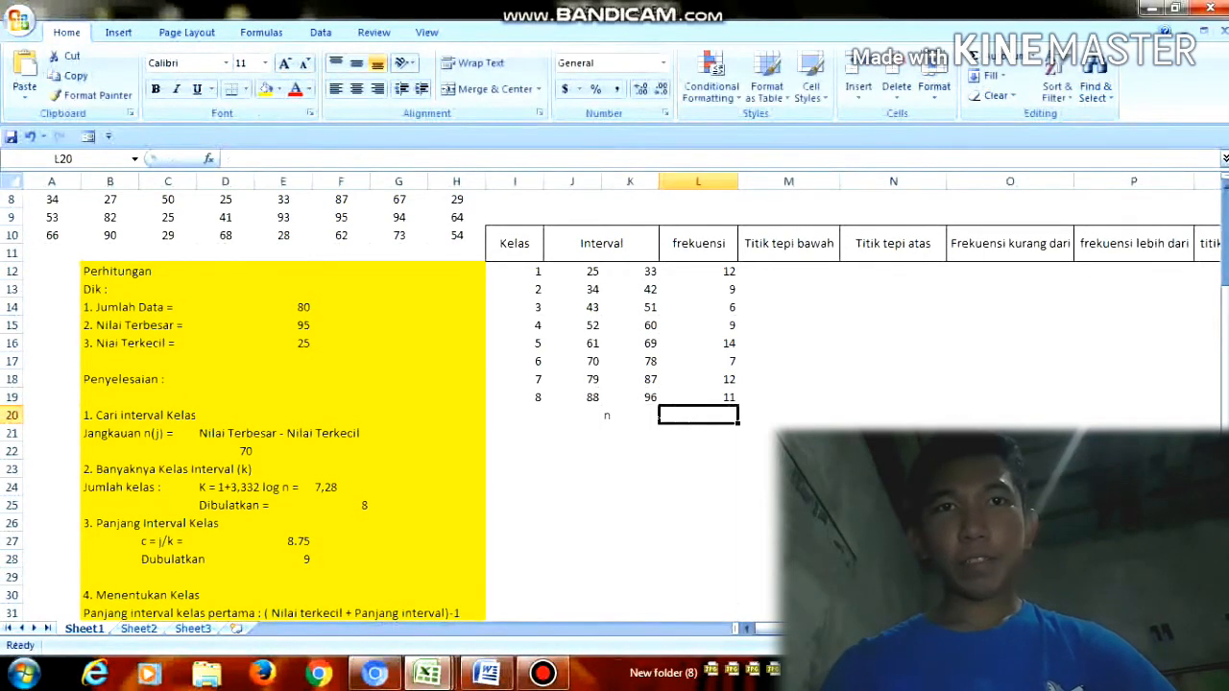
text(+)
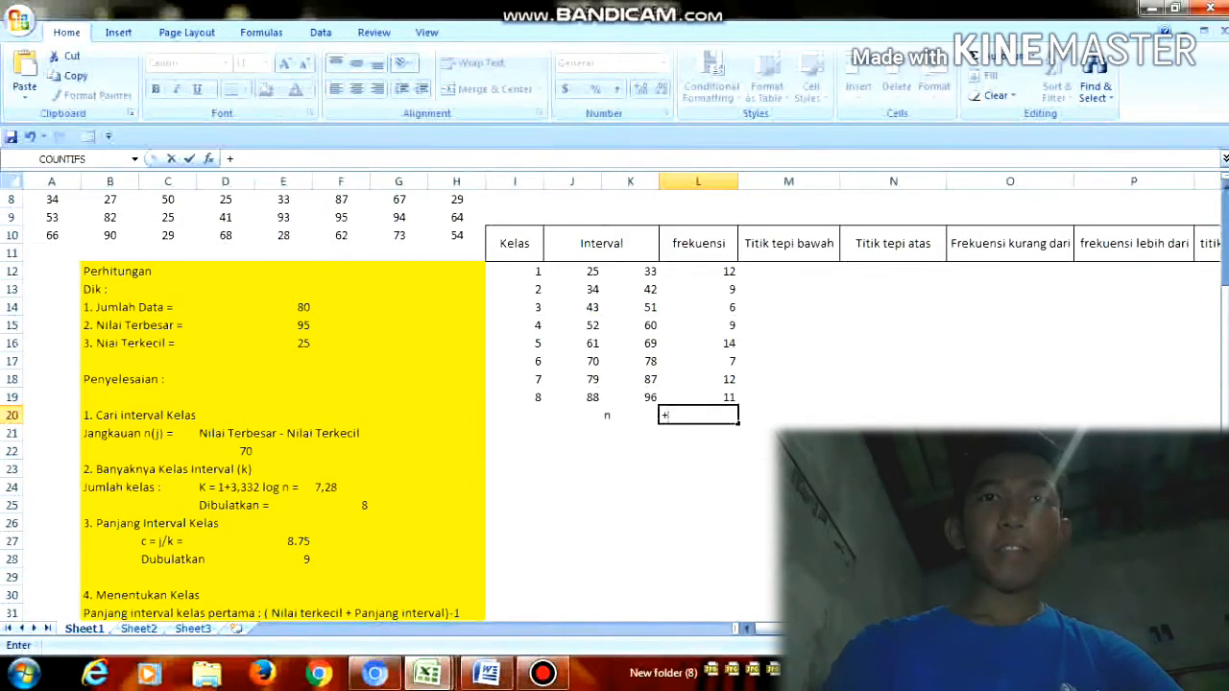
key(BackSpace)
text(=su)
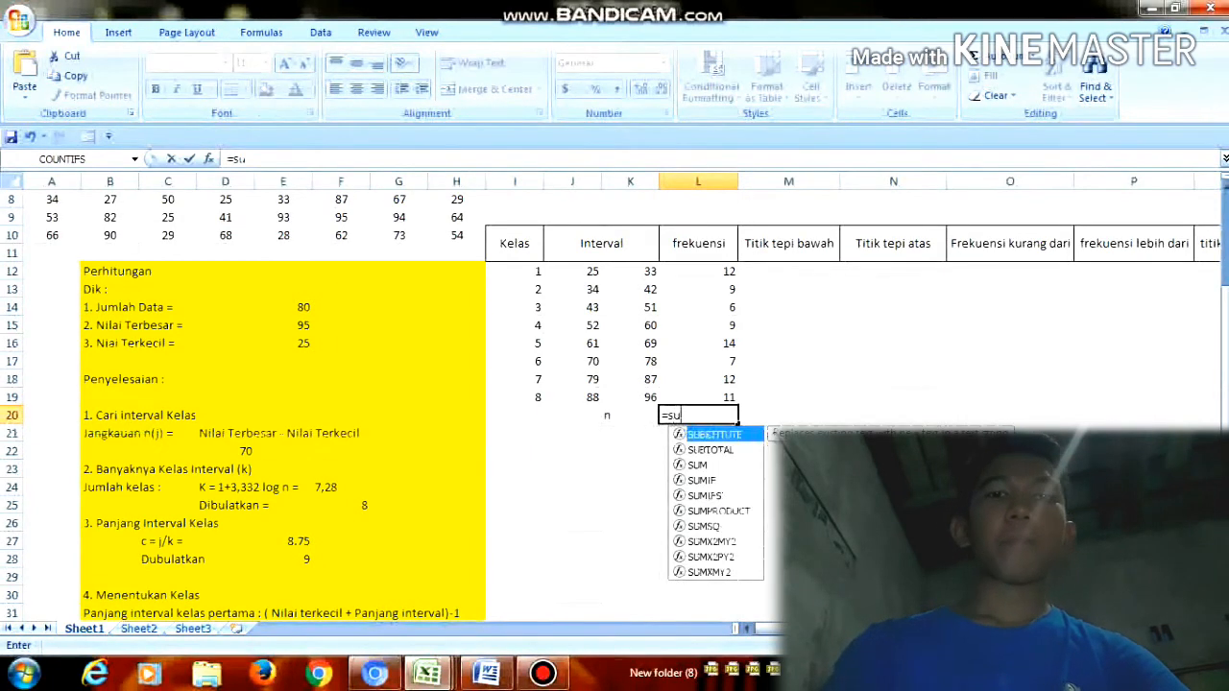
text(m)
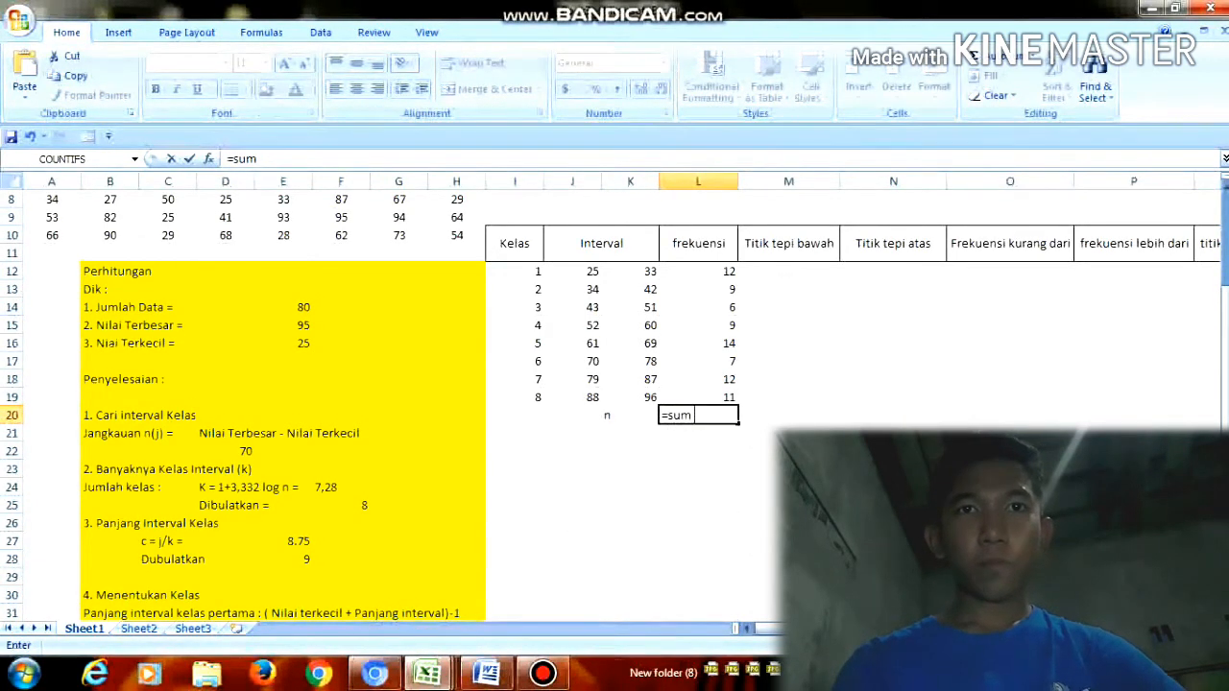
click(699, 271)
drag(710, 273, 715, 396)
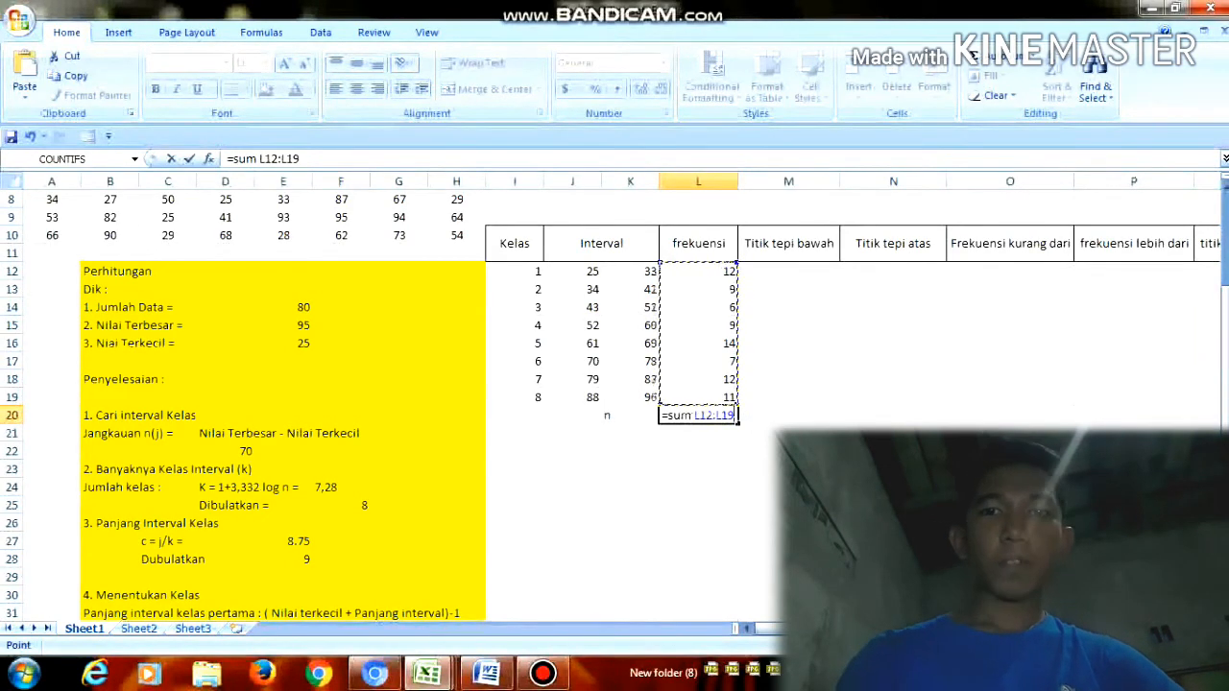
key(Return)
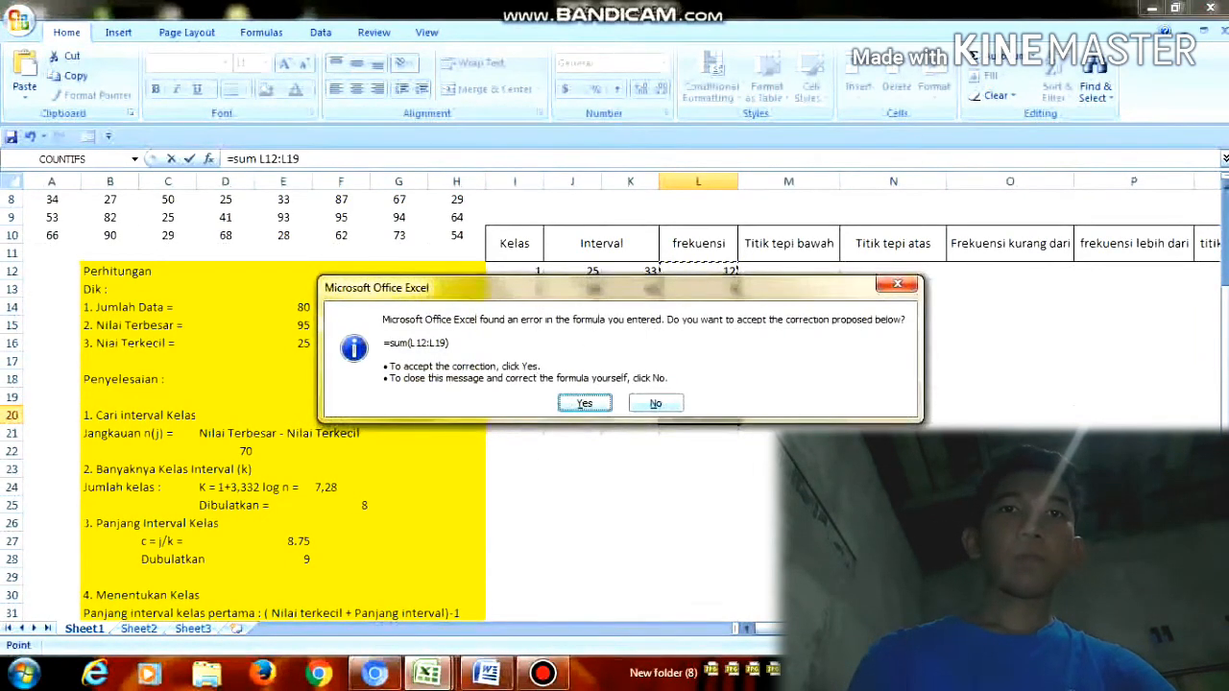
key(Return)
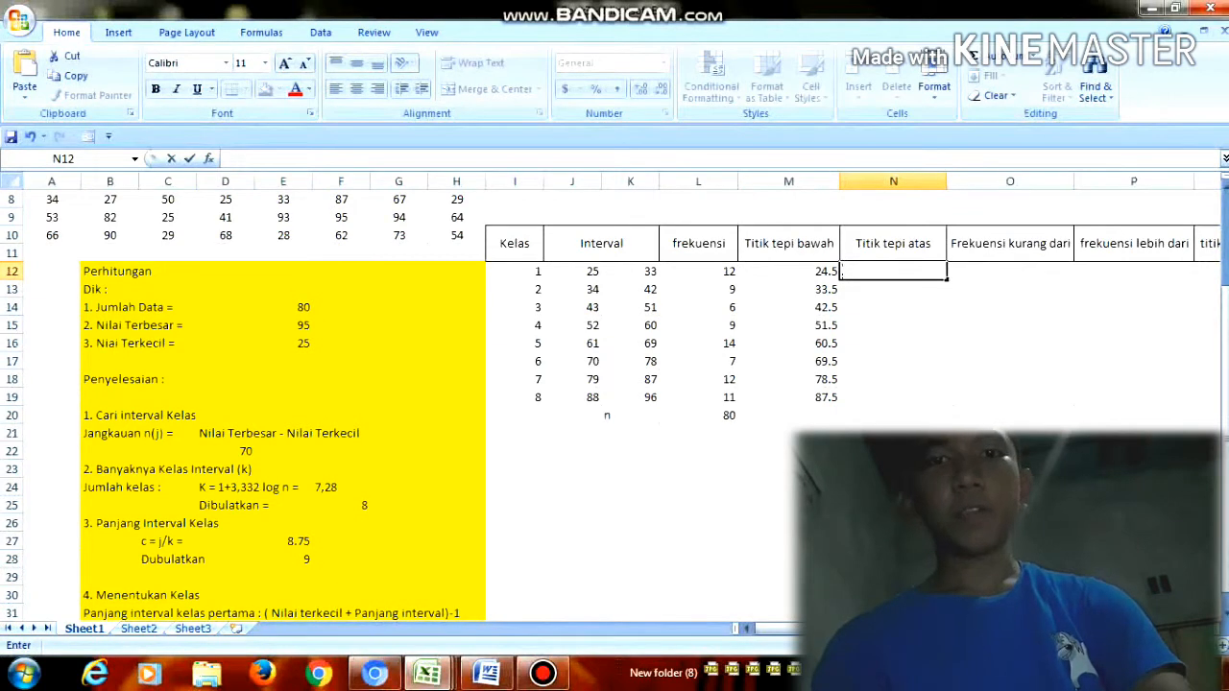
Step: Calculate the first Titik tepi atas value in N12 with =((K12+1)+K12)/2 and fill the formula down to N19
text(+)
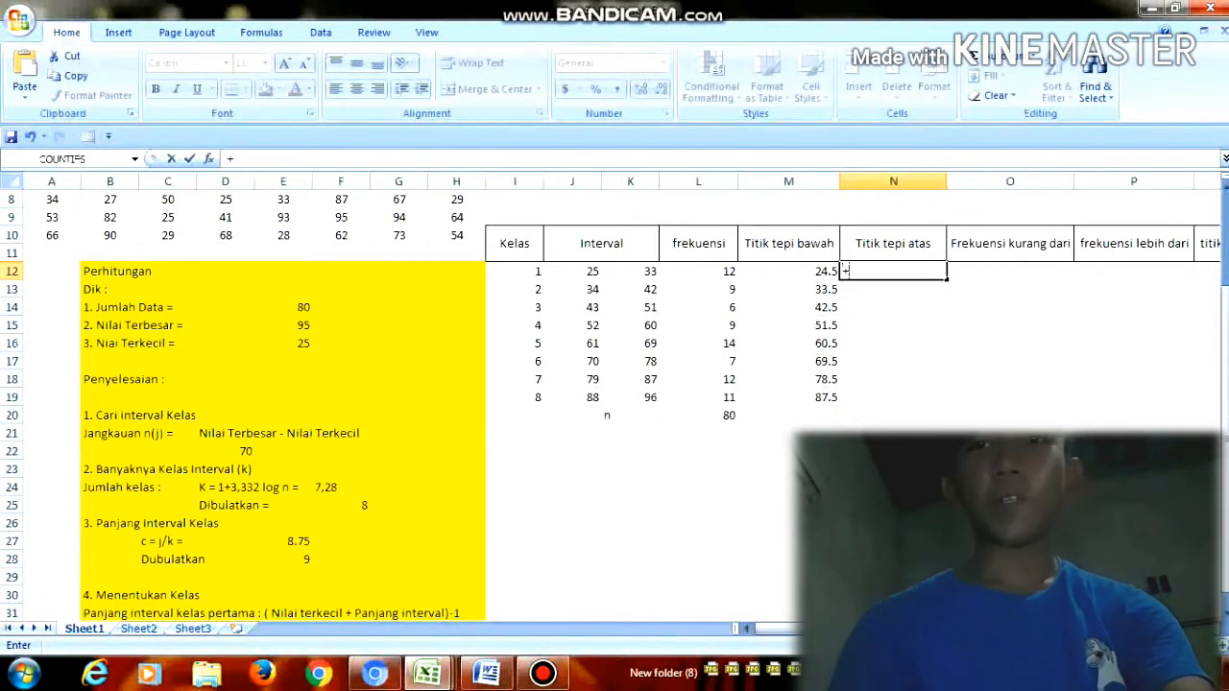
key(BackSpace)
text(=)
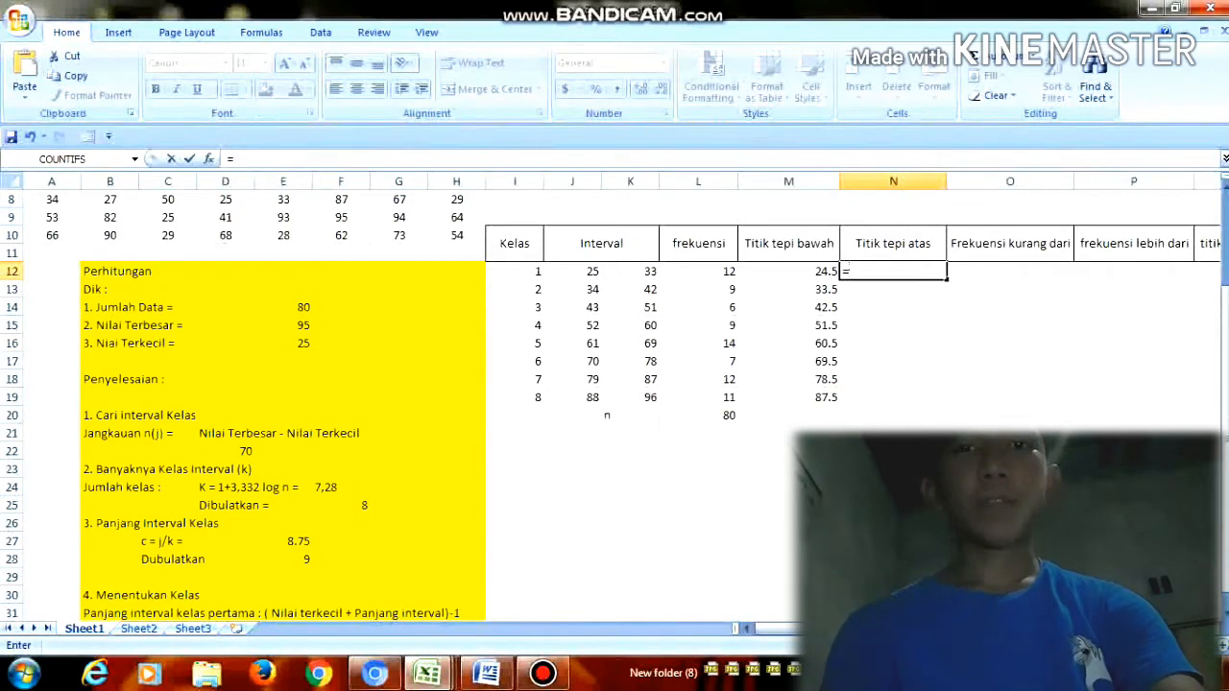
text(()
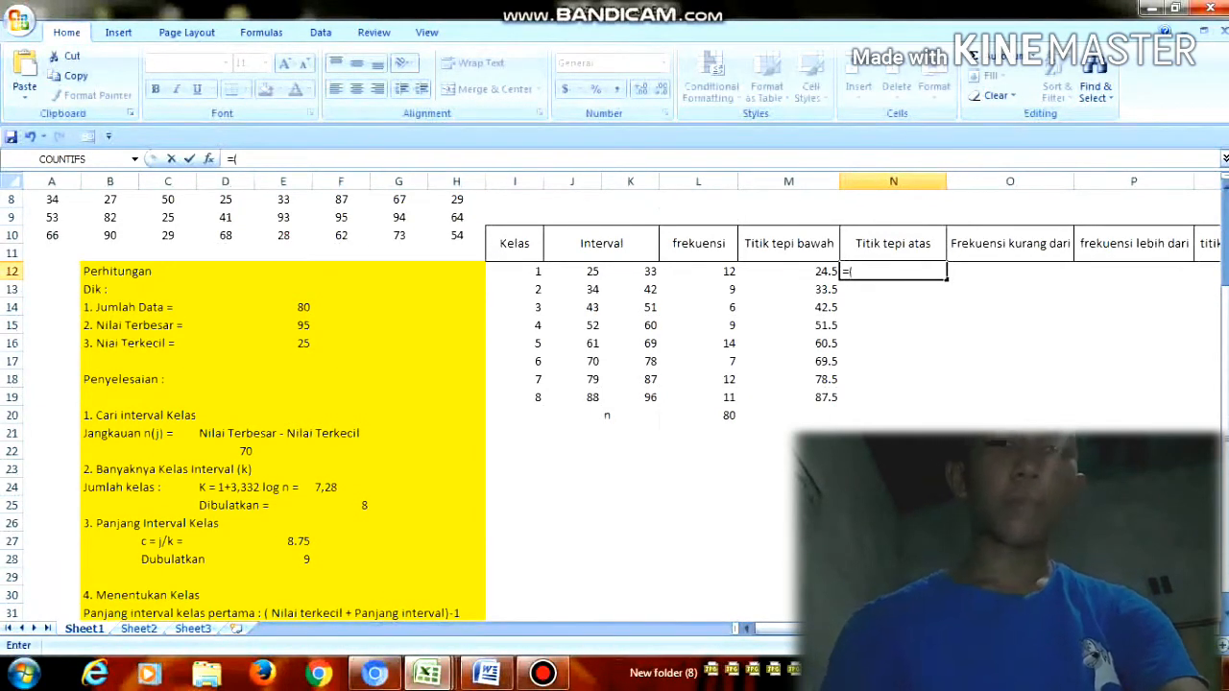
text(()
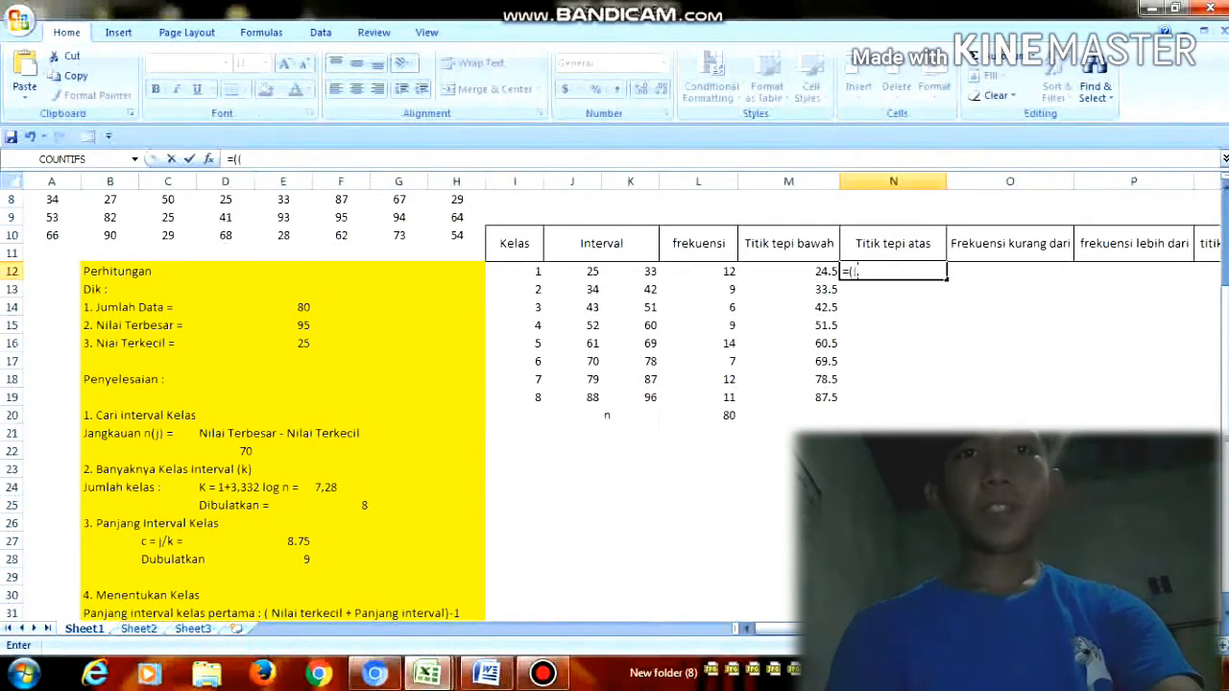
click(631, 272)
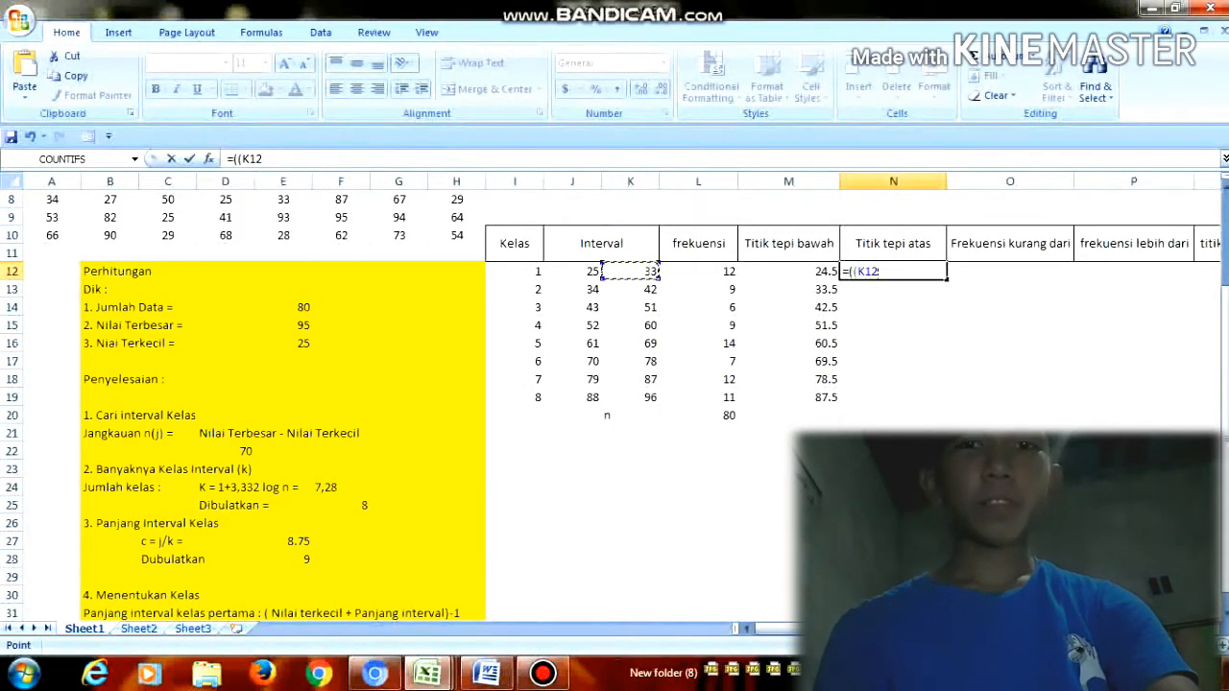
text(+1)+)
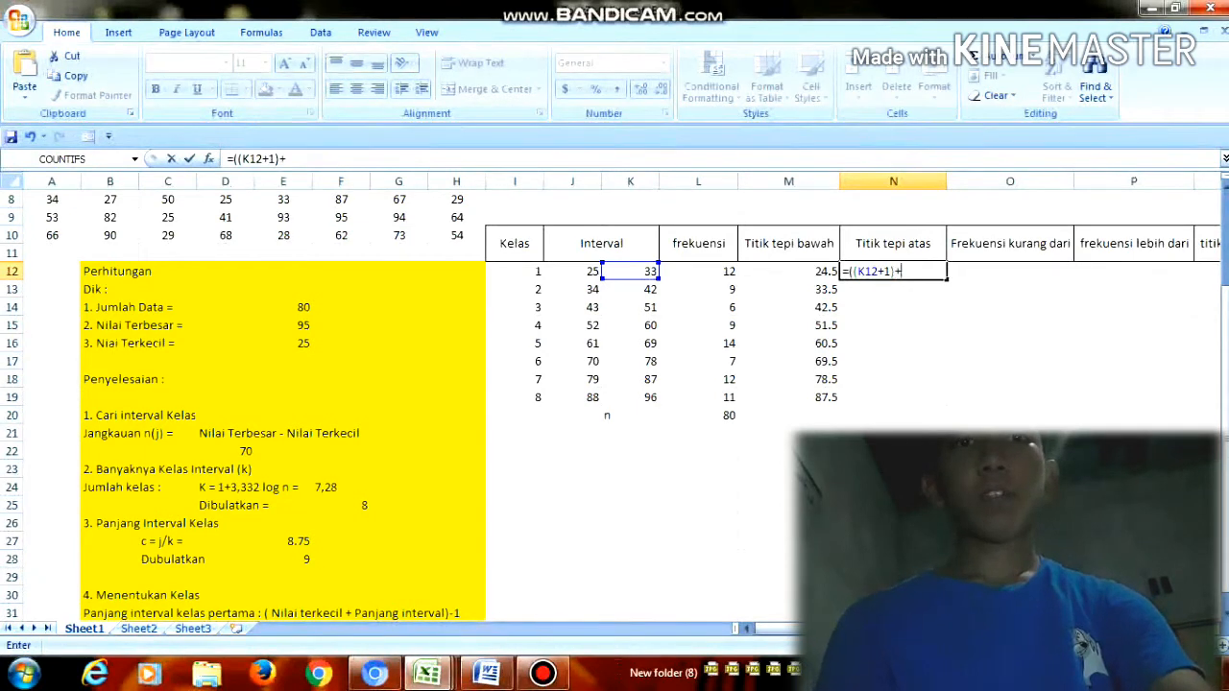
click(642, 272)
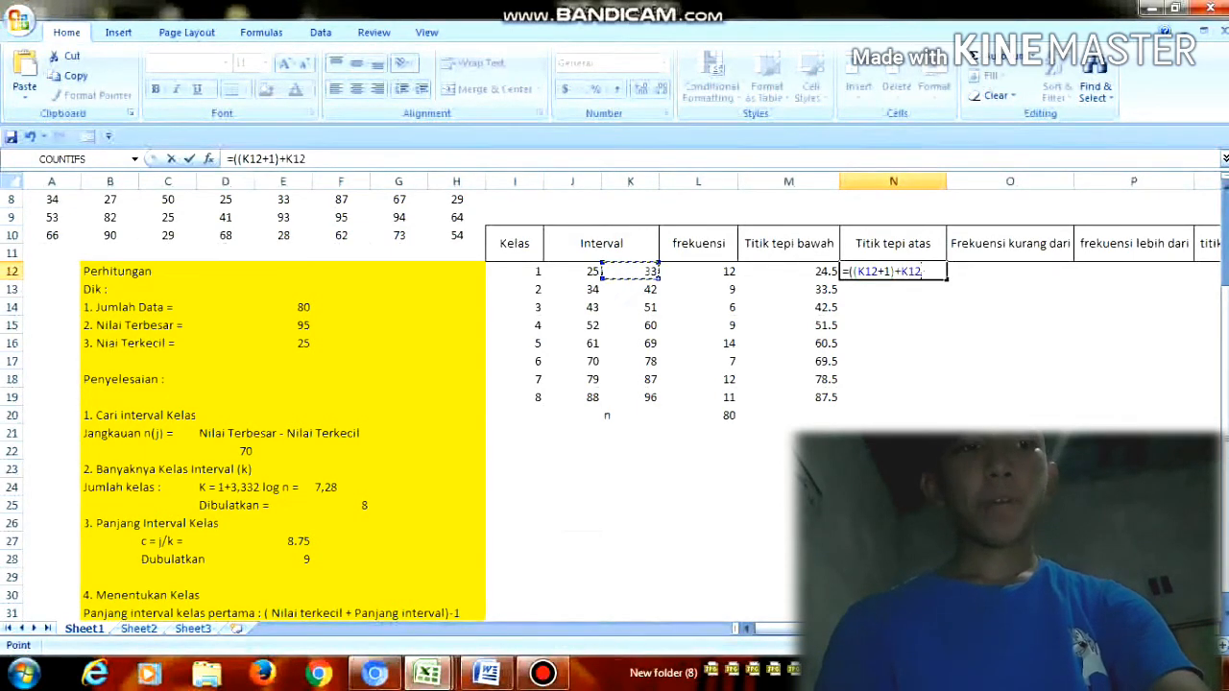
text(/)
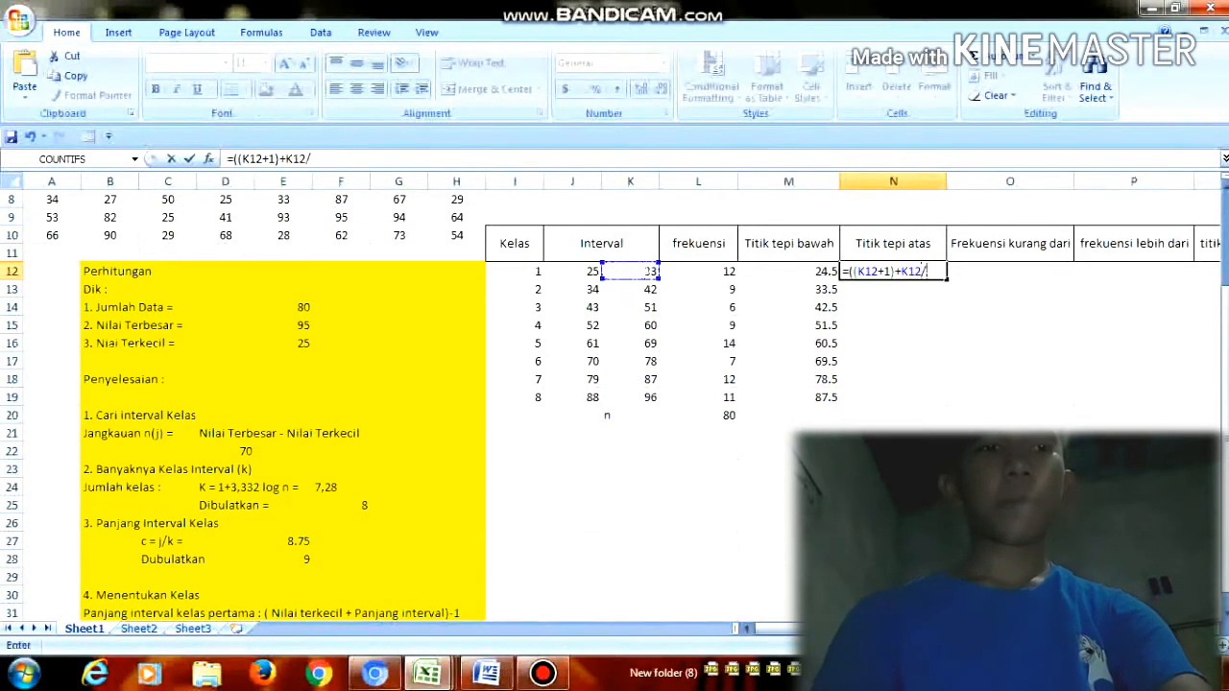
key(BackSpace)
text())
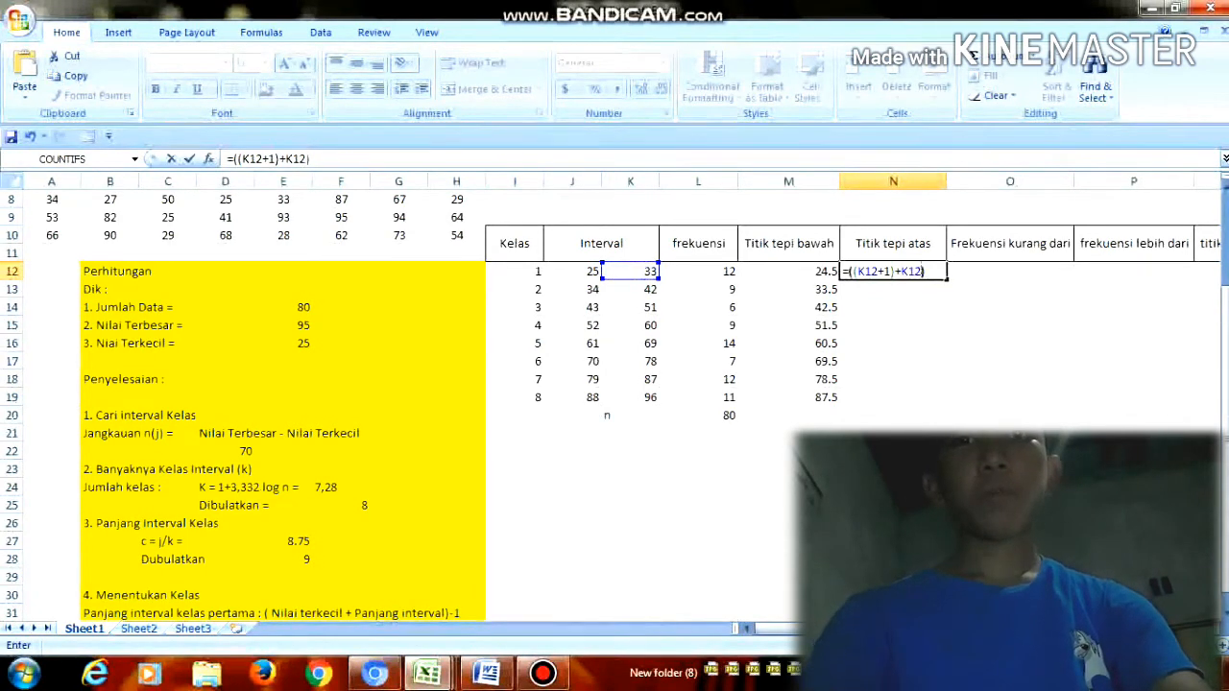
text(/)
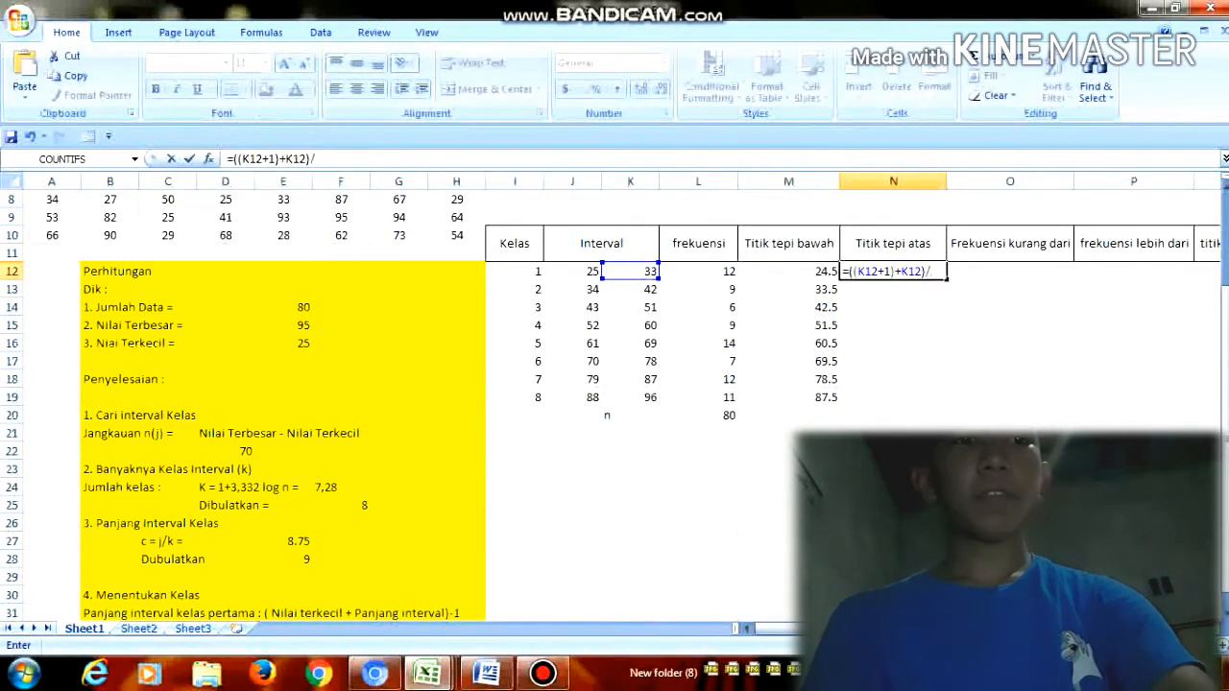
text(2)
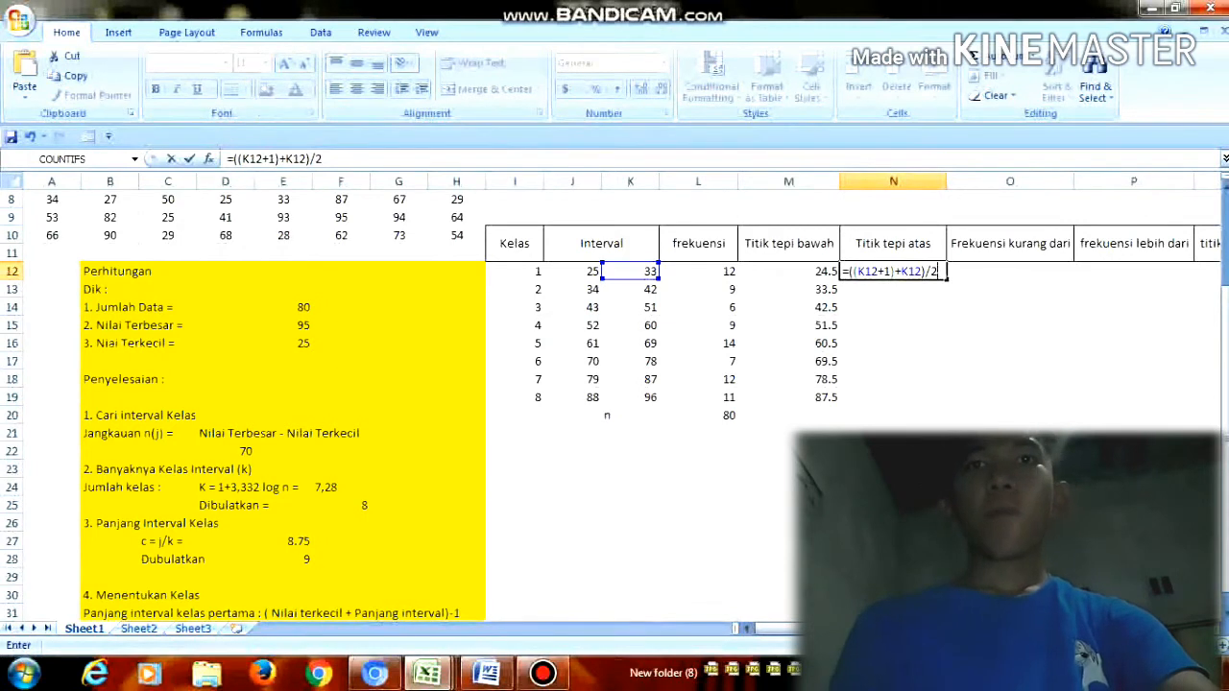
key(Return)
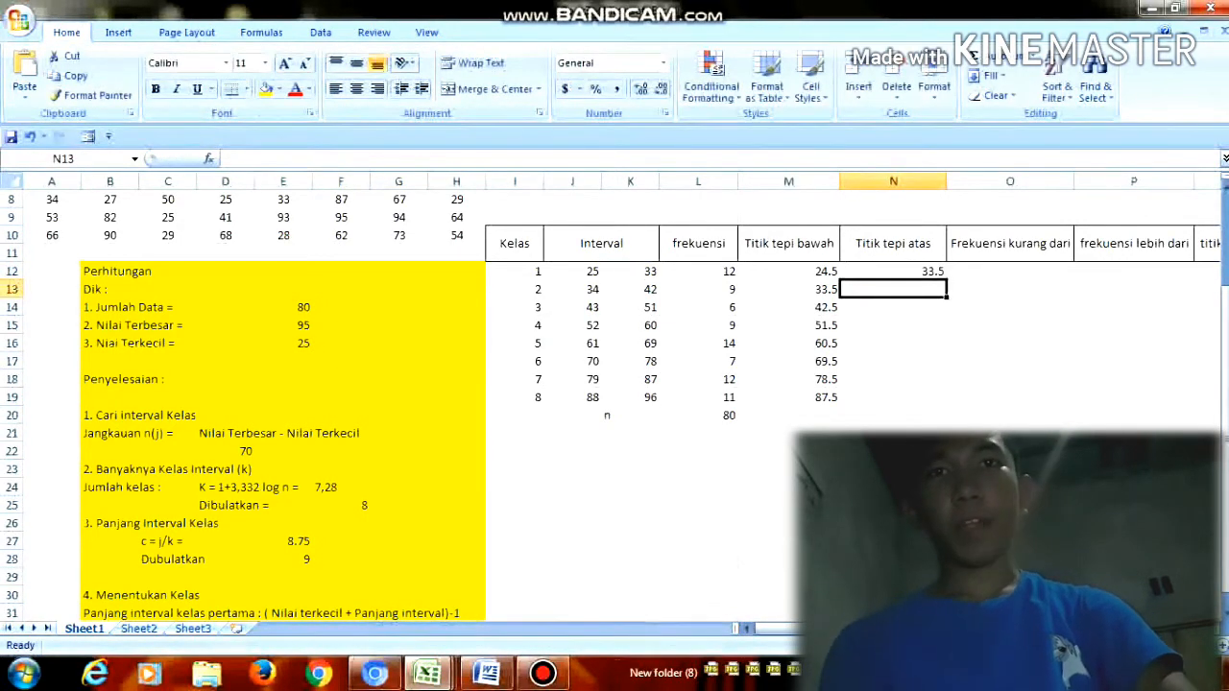
click(893, 272)
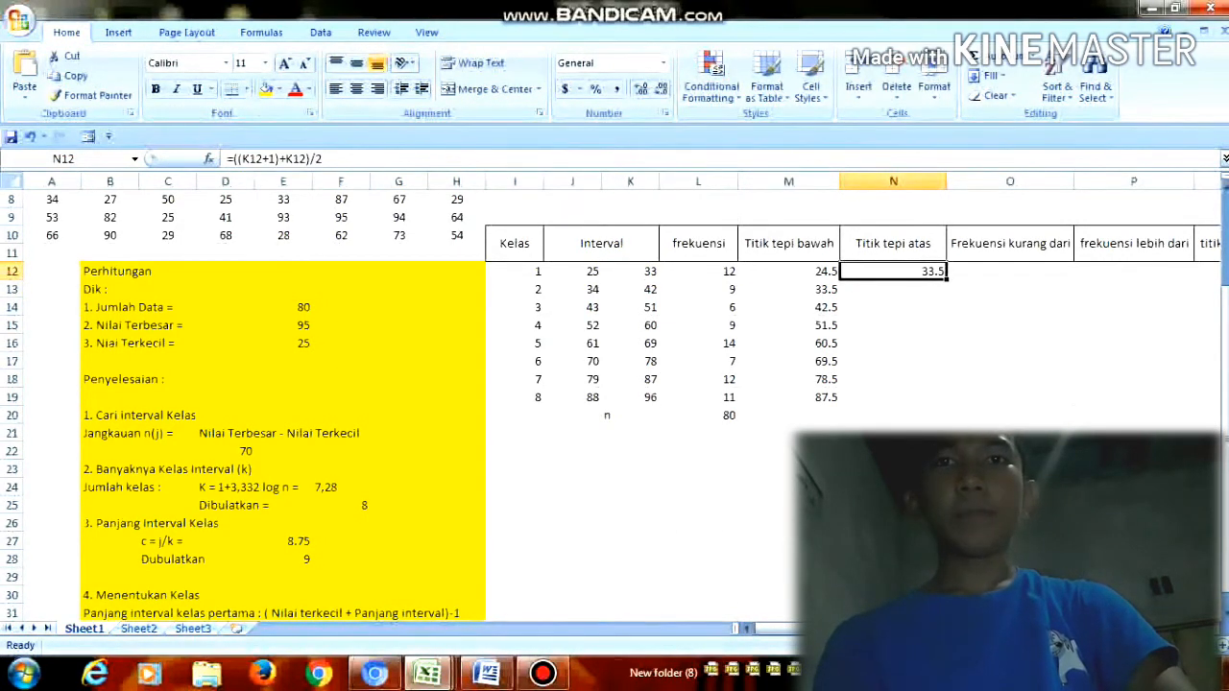
drag(946, 279, 945, 404)
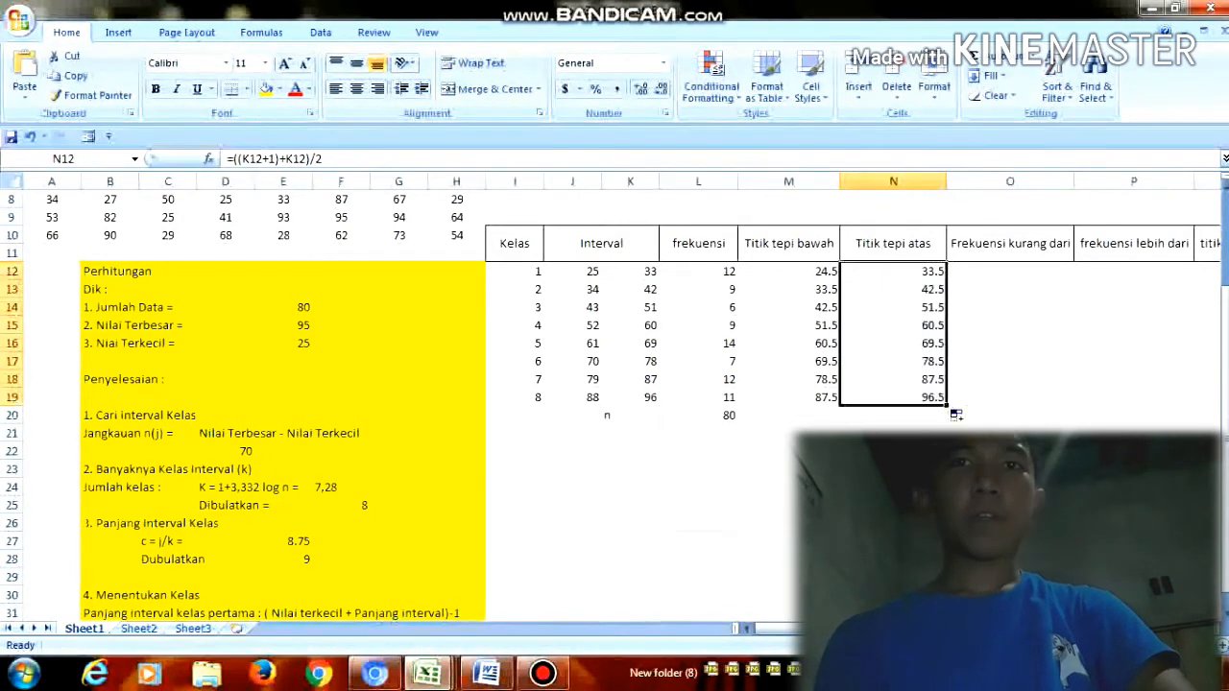
Step: Enter the first Frekuensi kurang dari value in O12 with the formula =0+L12
click(1009, 272)
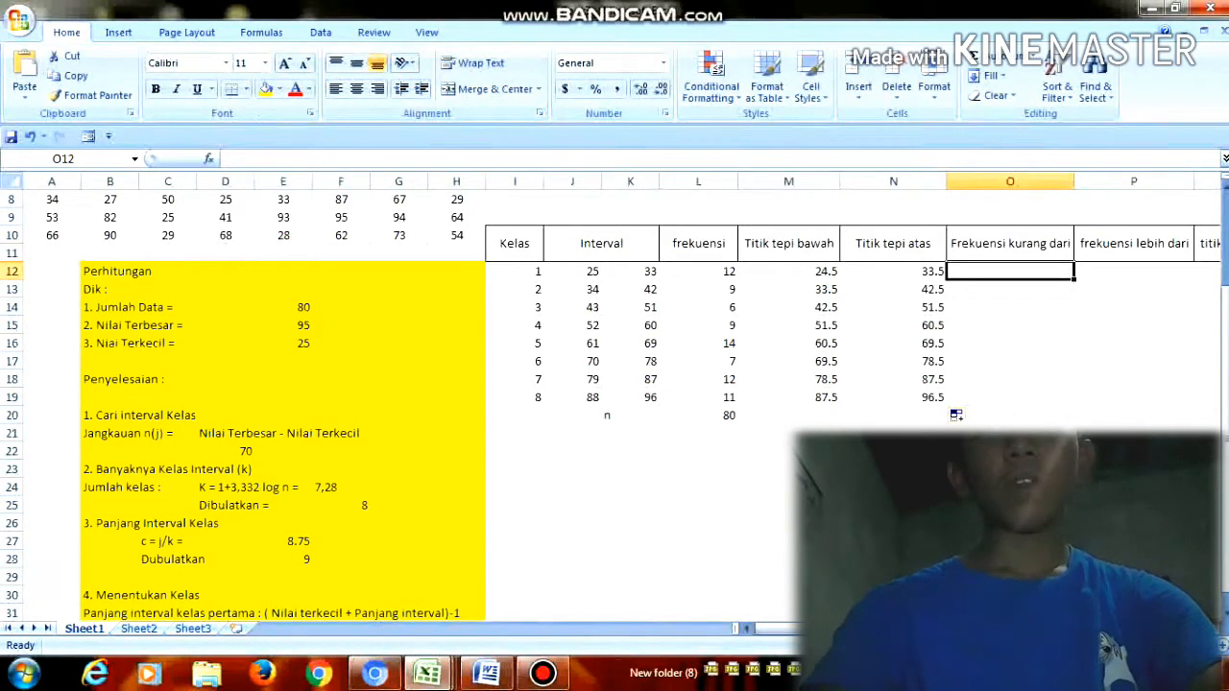
text(=0+)
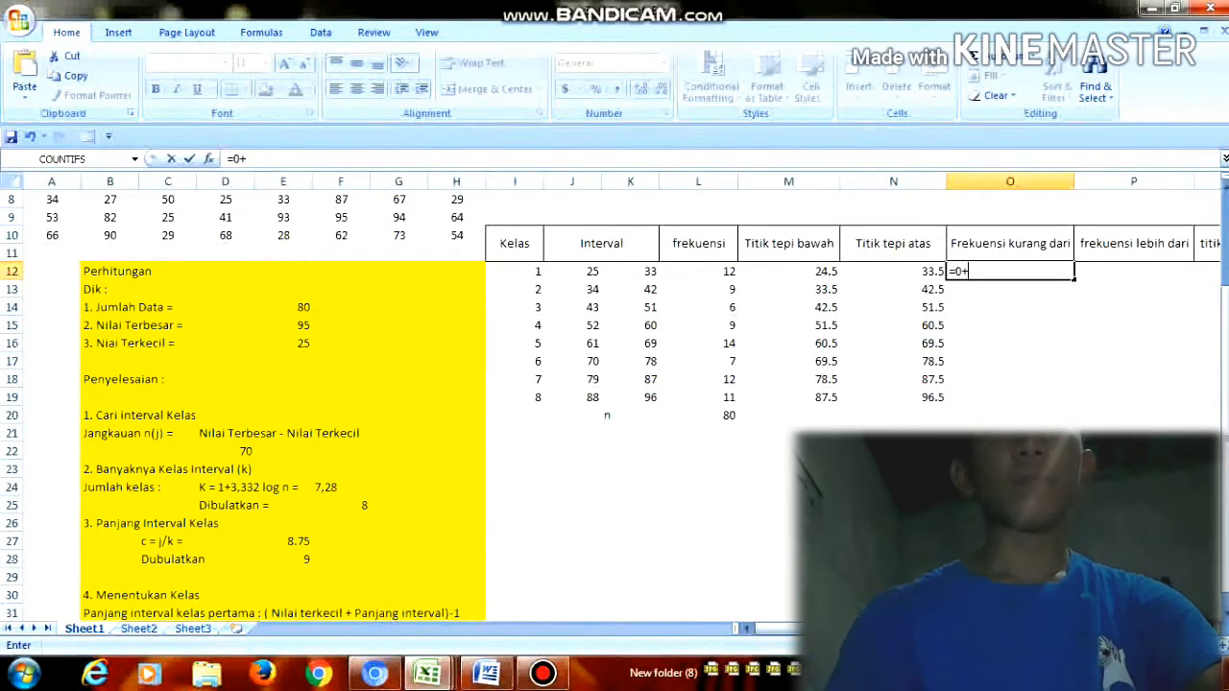
click(724, 272)
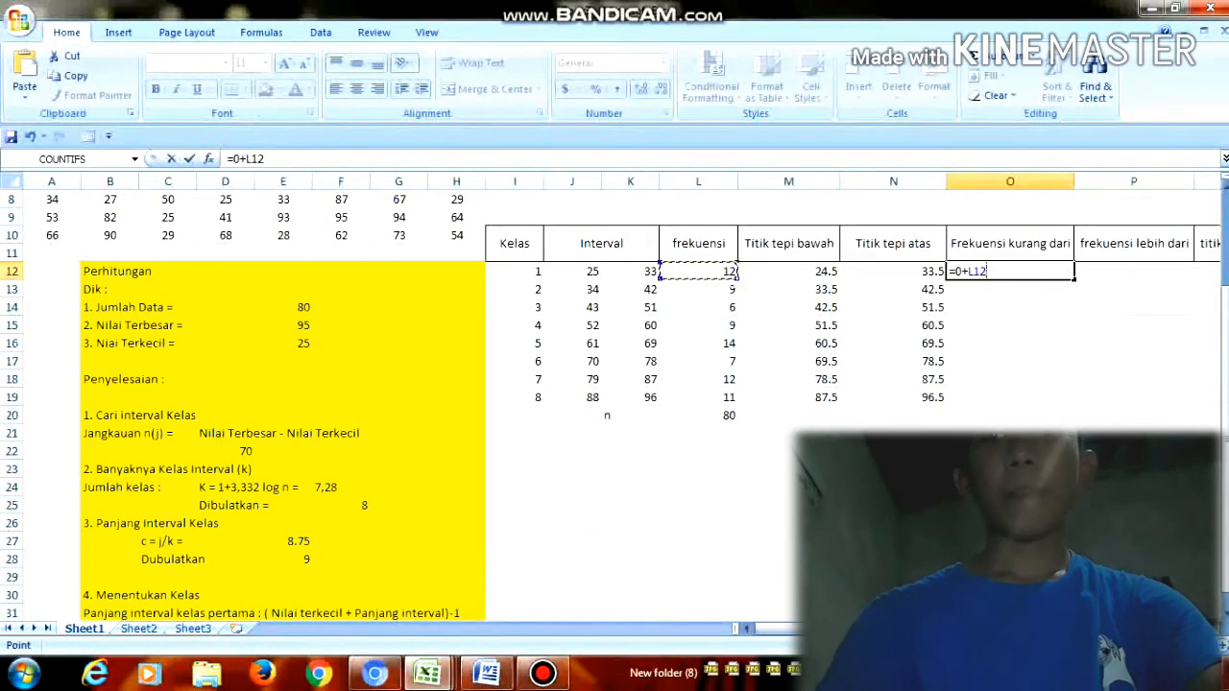
key(Return)
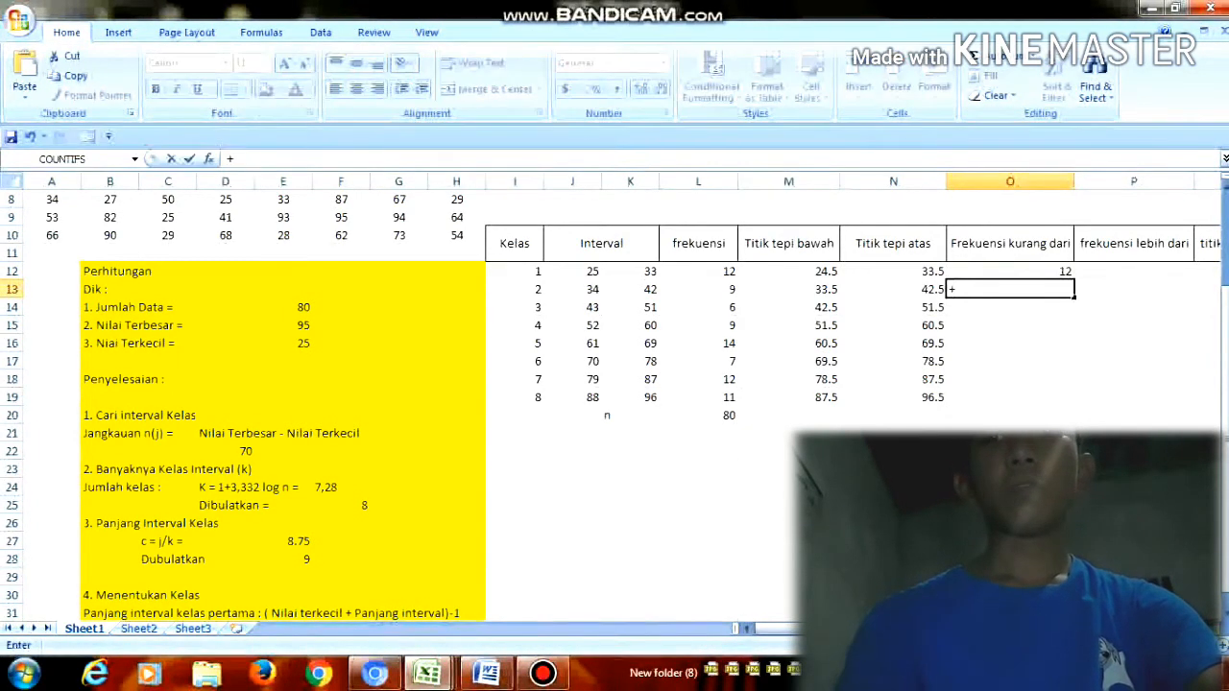
Step: Accumulate the Frekuensi kurang dari column by entering =O12+L13 in O13 and filling it down to O19
text(=)
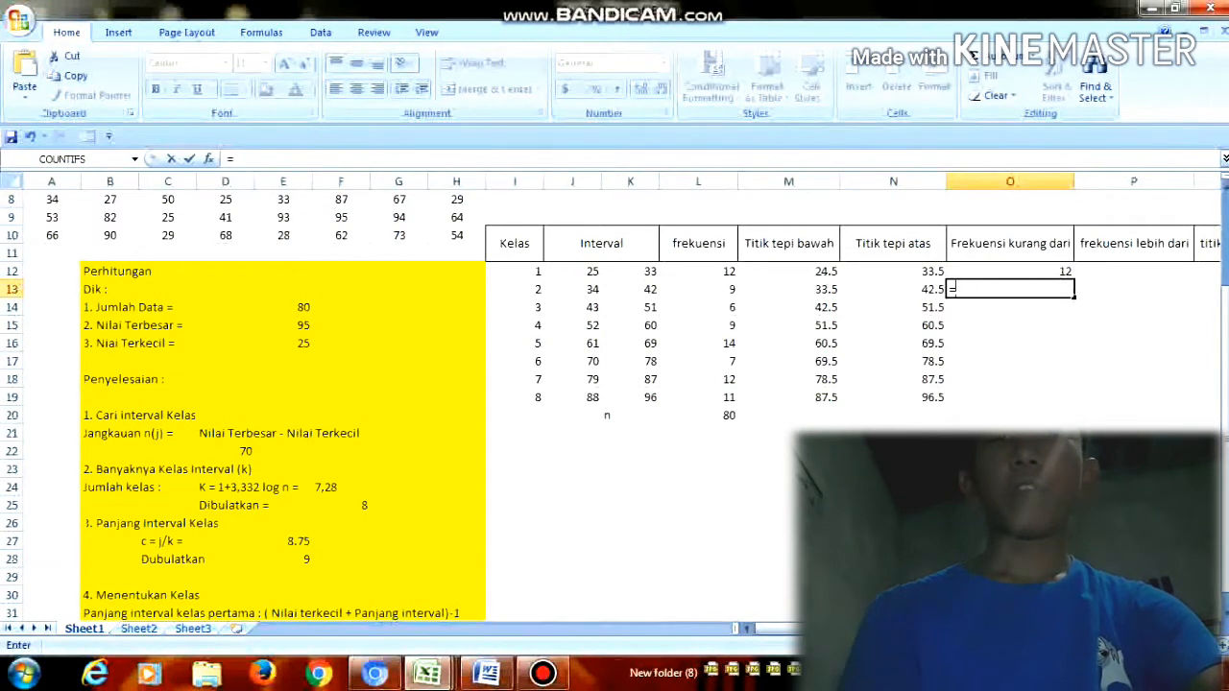
key(Up)
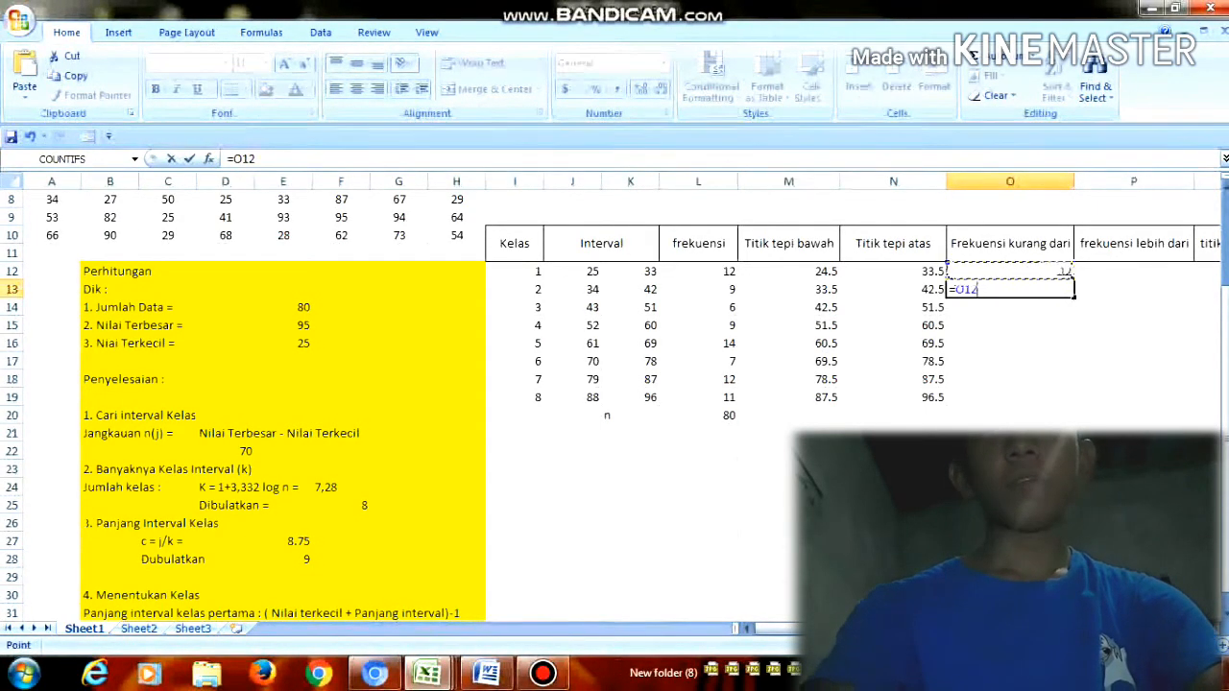
text(+)
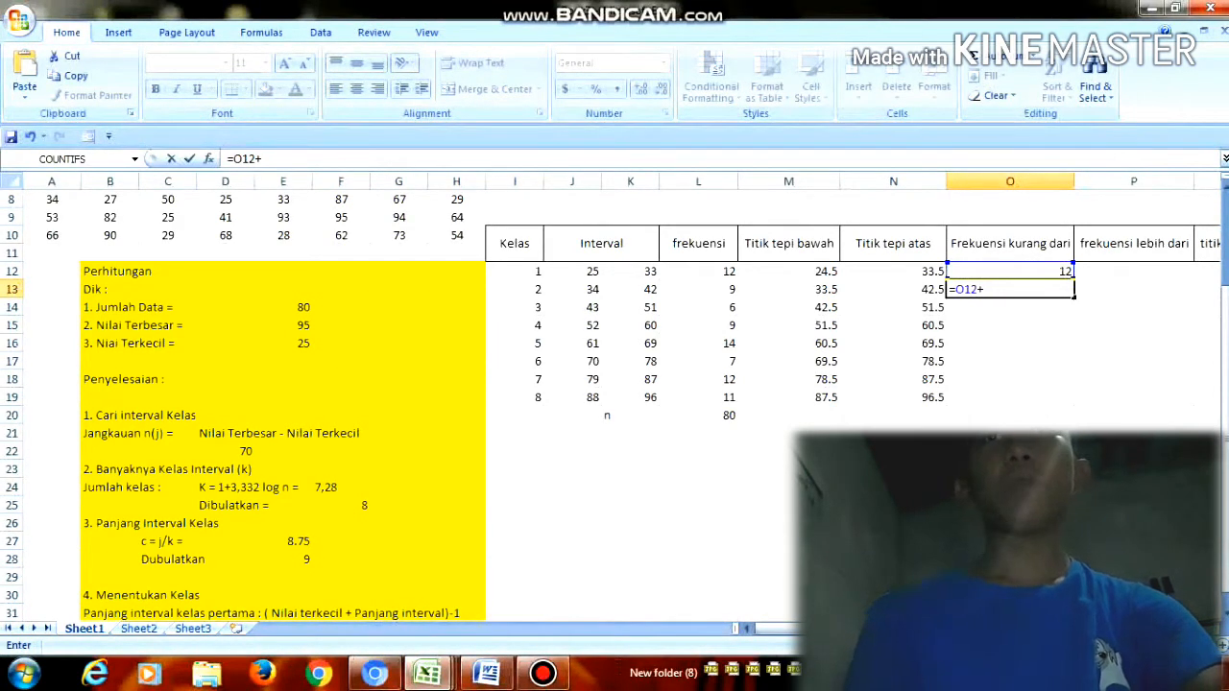
click(698, 289)
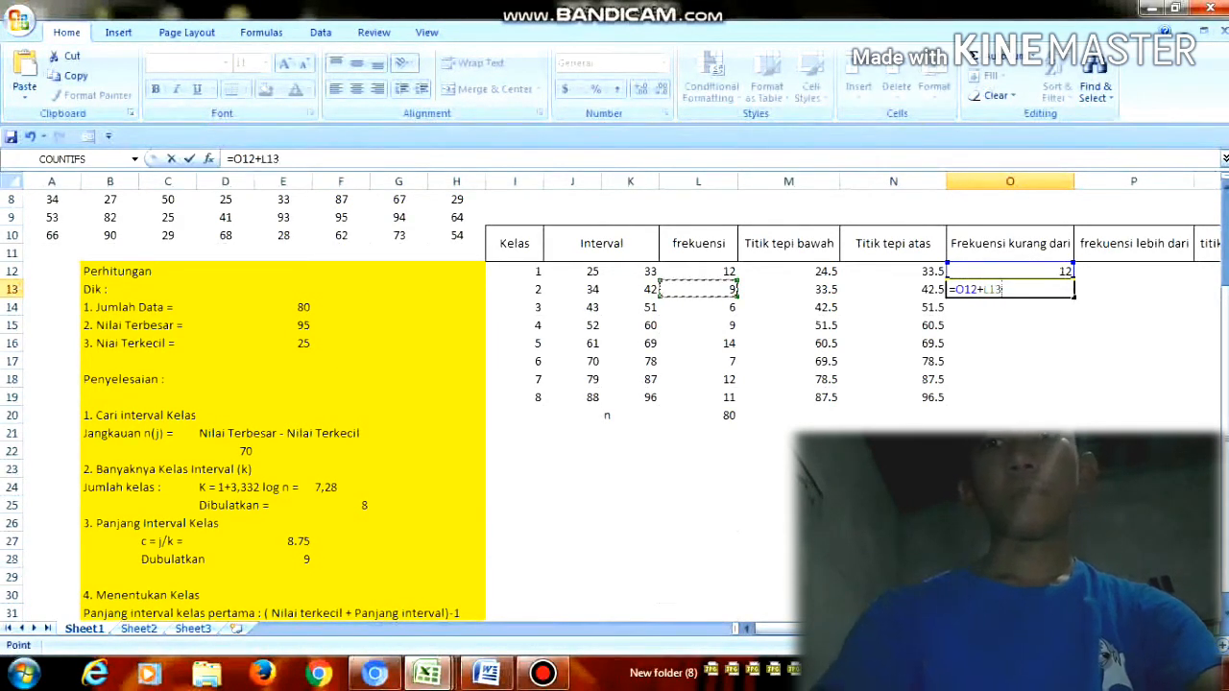
key(Return)
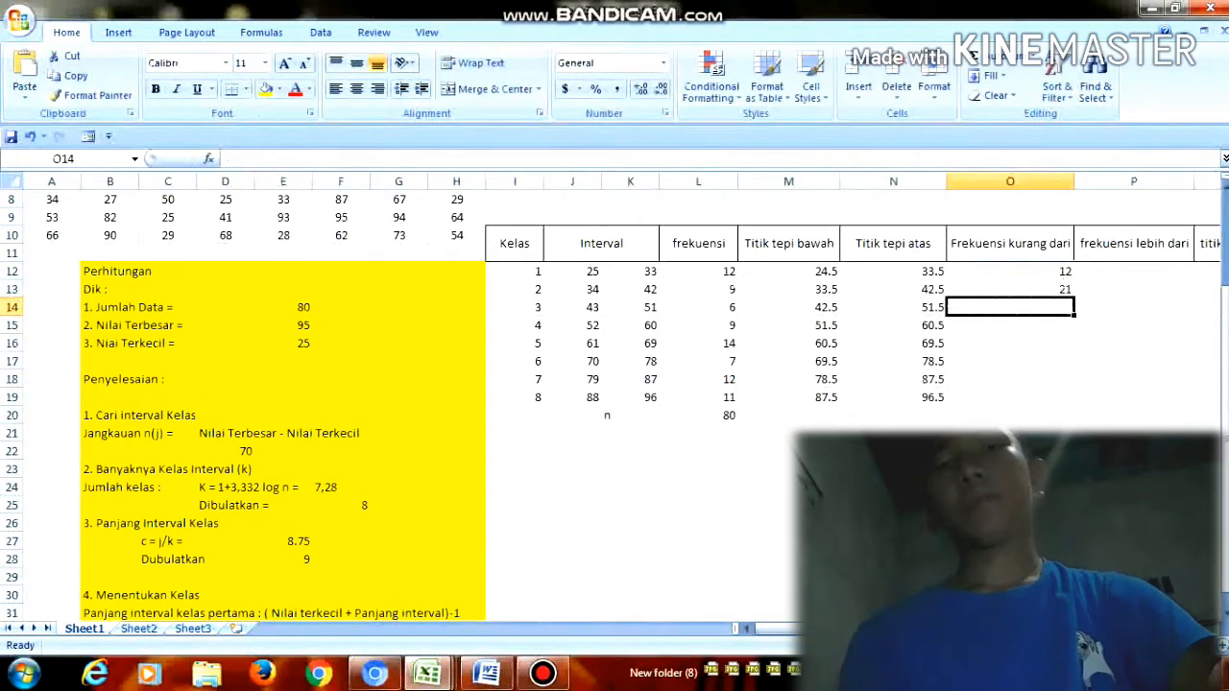
click(1010, 289)
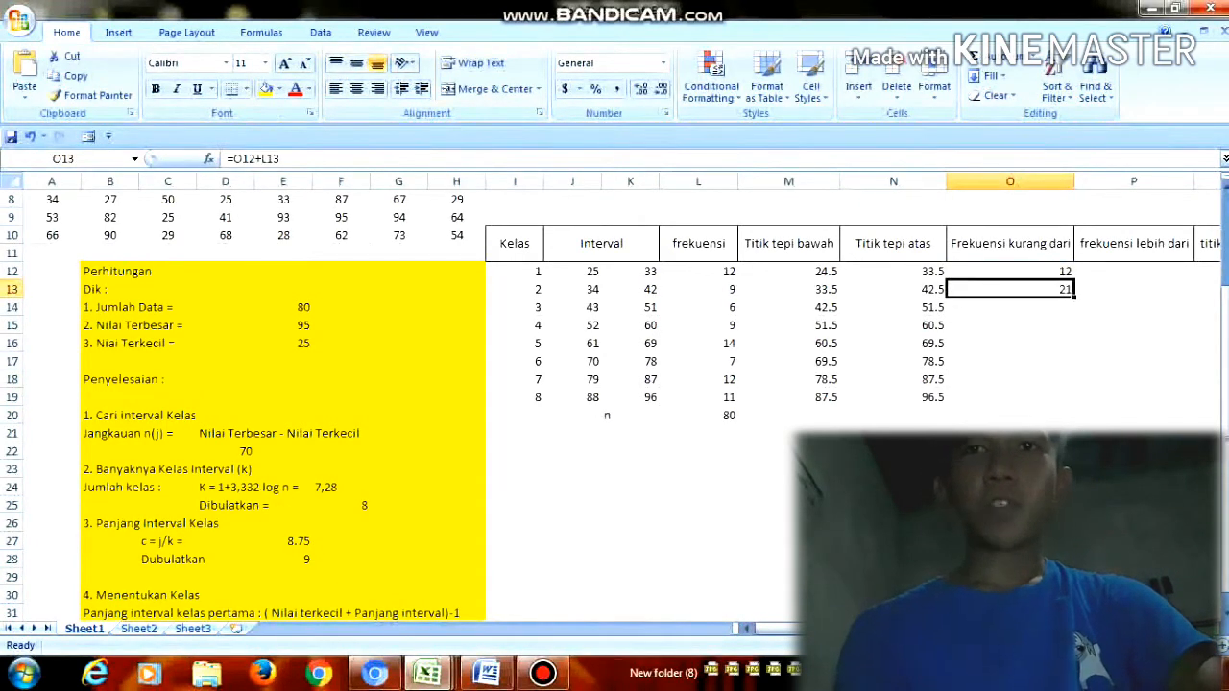
drag(1073, 297, 1083, 415)
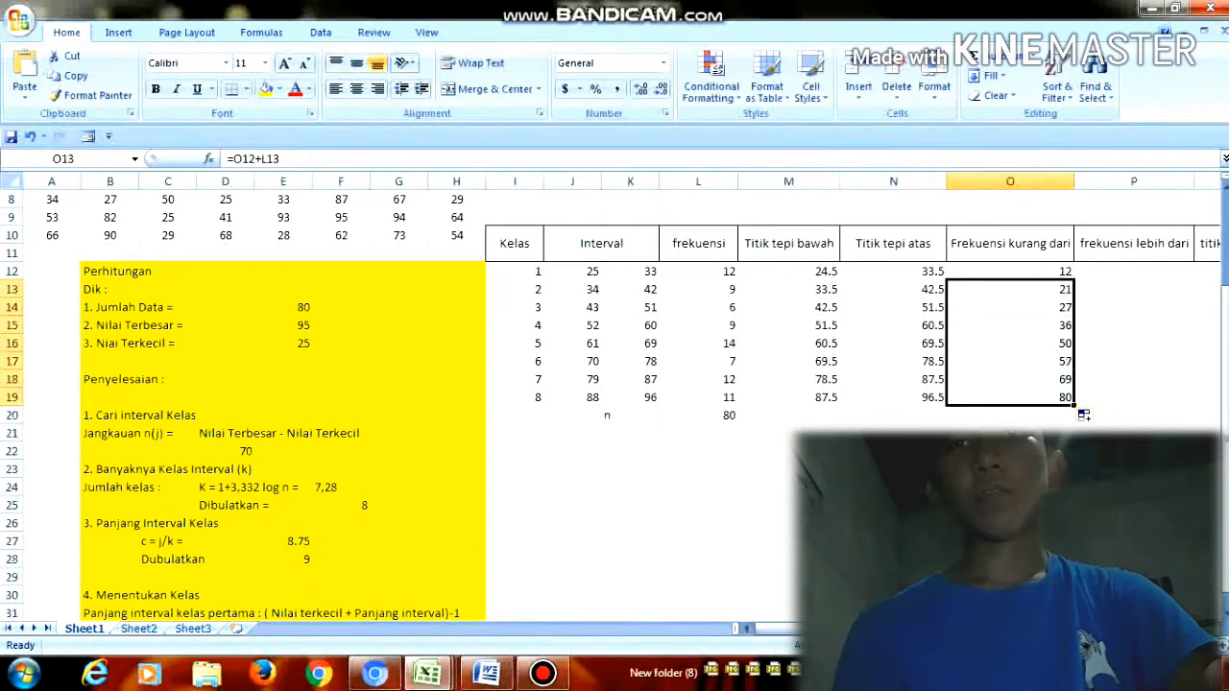
Step: Enter the first frekuensi lebih dari value in P12 with the formula =L20-L12
click(1133, 272)
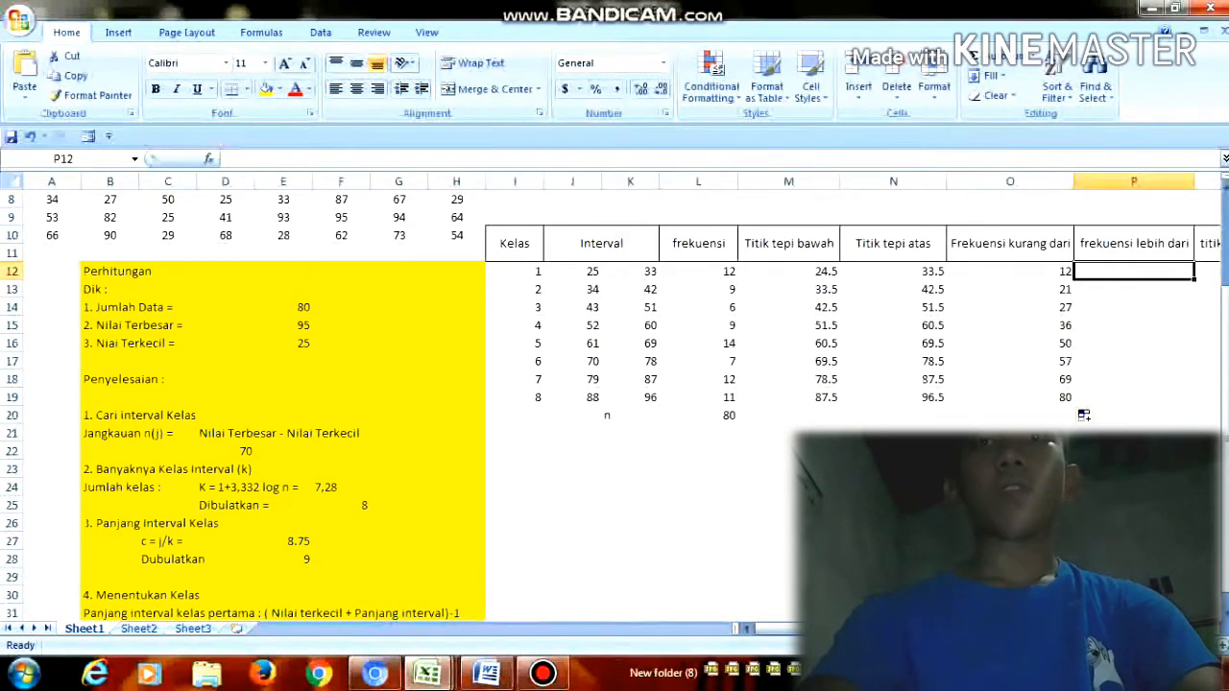
text(=)
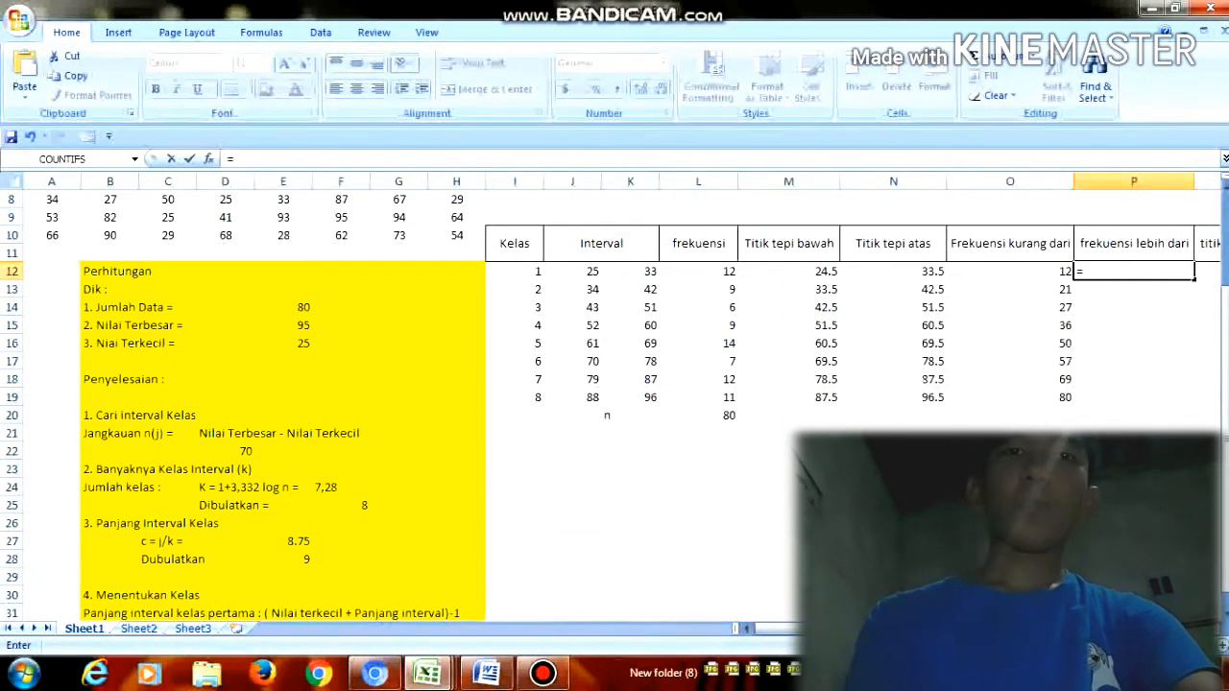
click(730, 415)
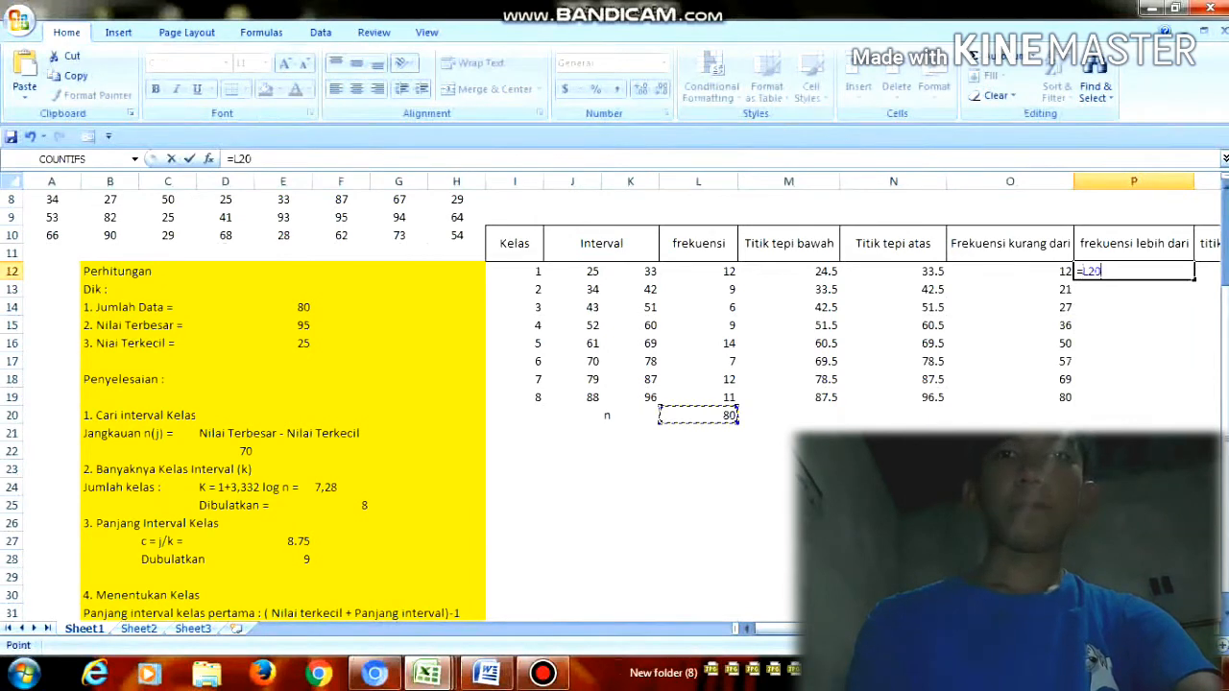
text(_)
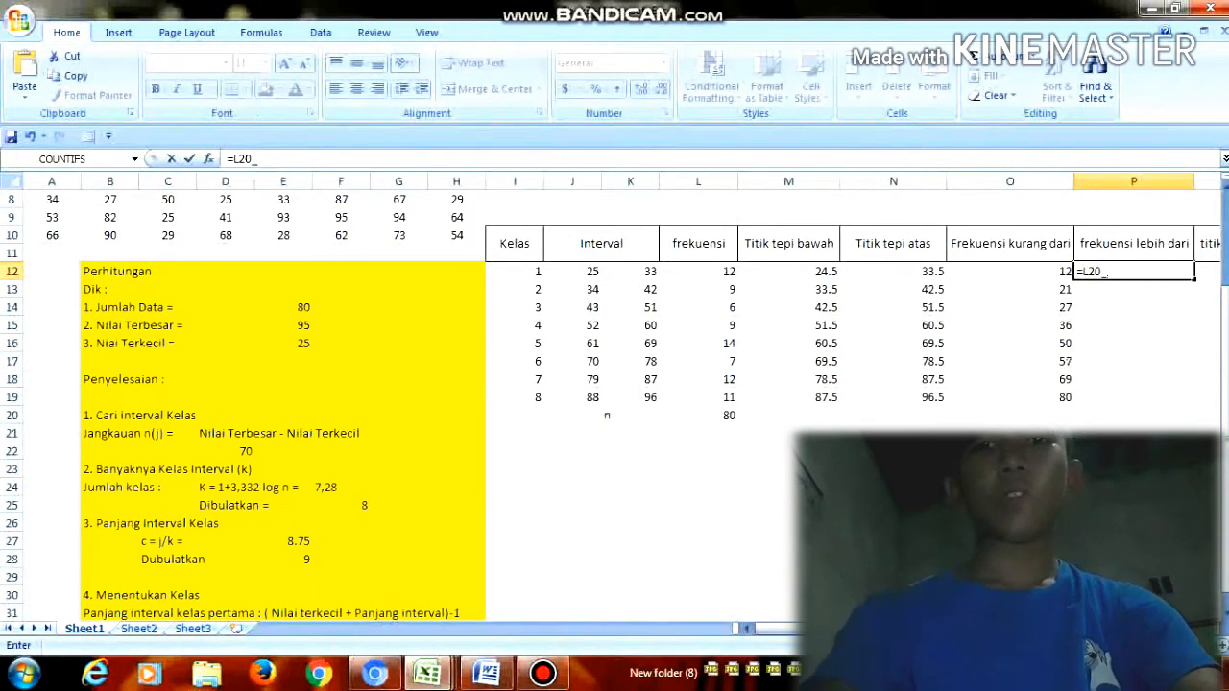
key(BackSpace)
text(-)
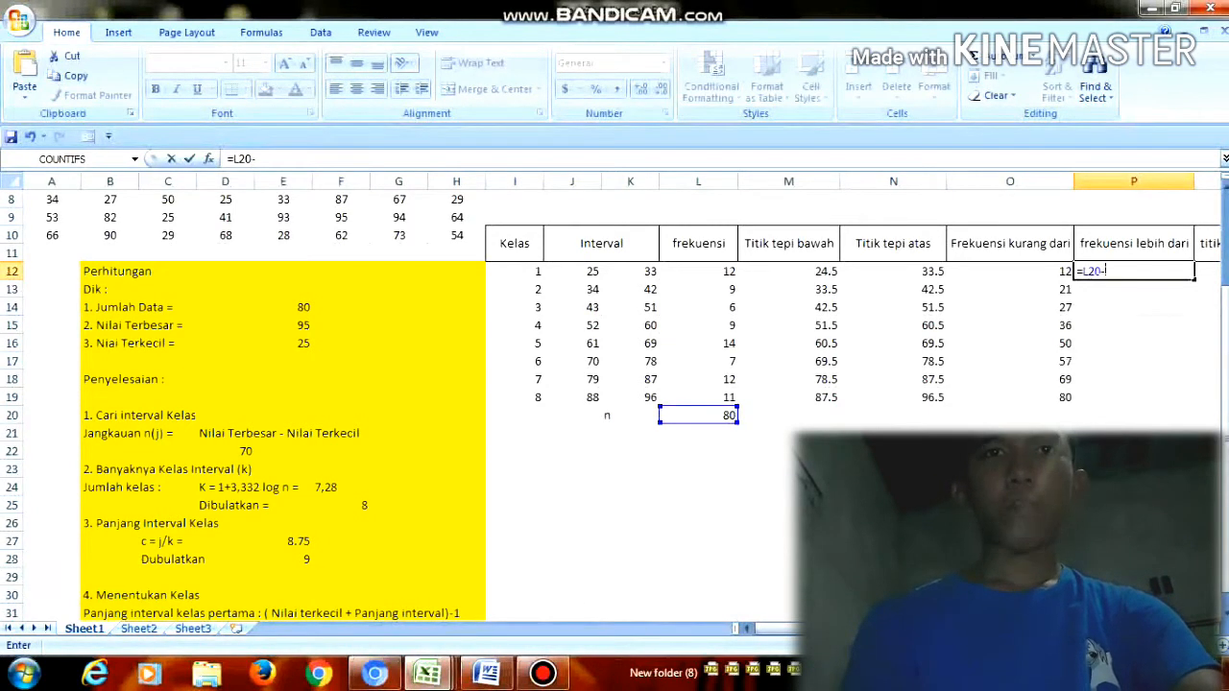
click(698, 272)
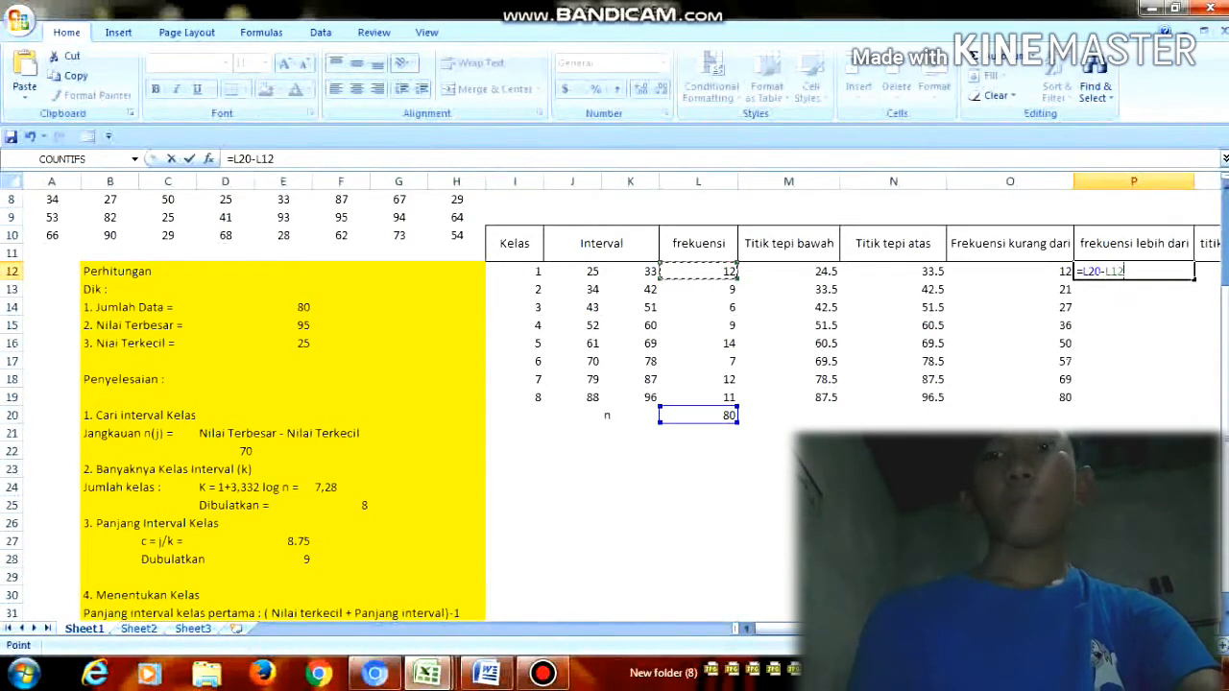
key(Return)
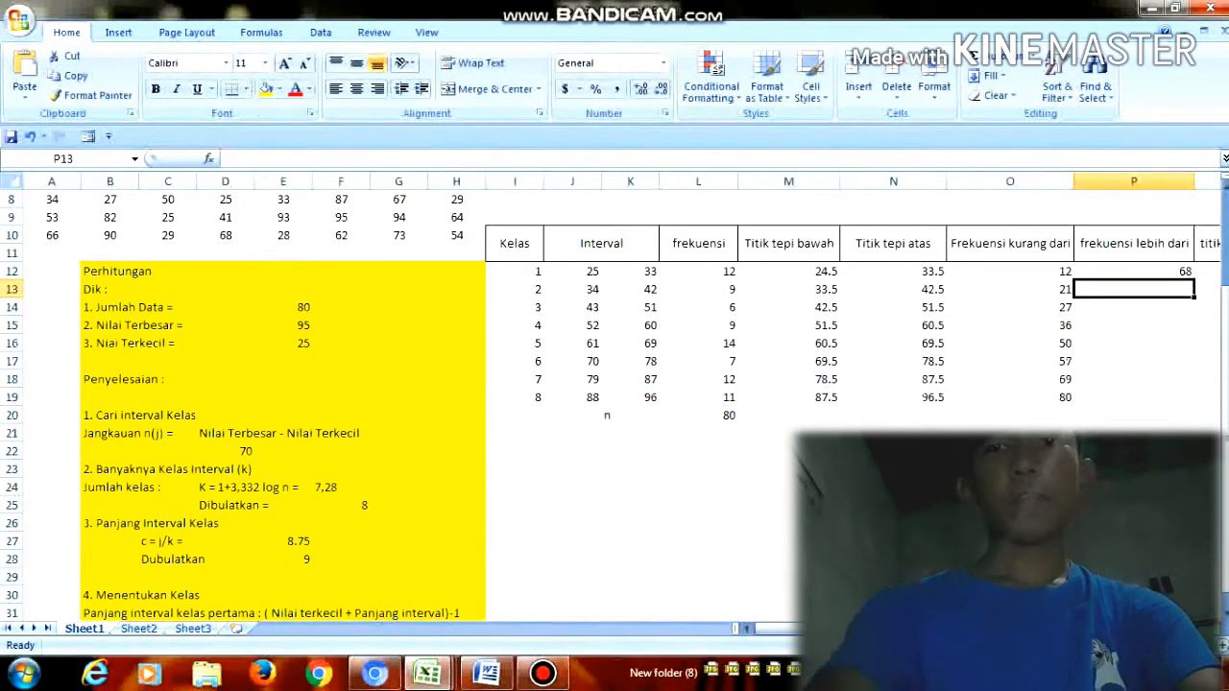
Step: Compute the remaining frekuensi lebih dari values by entering =P12-L13 in P13 and filling it down to P19
text(=)
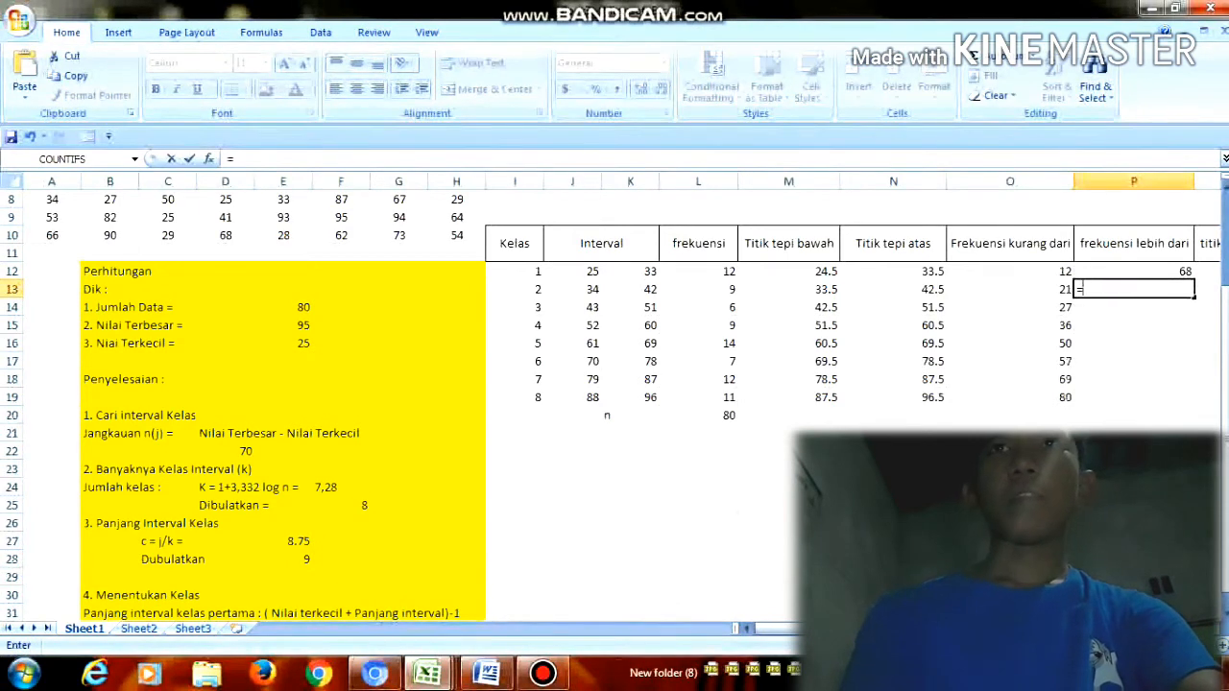
key(Up)
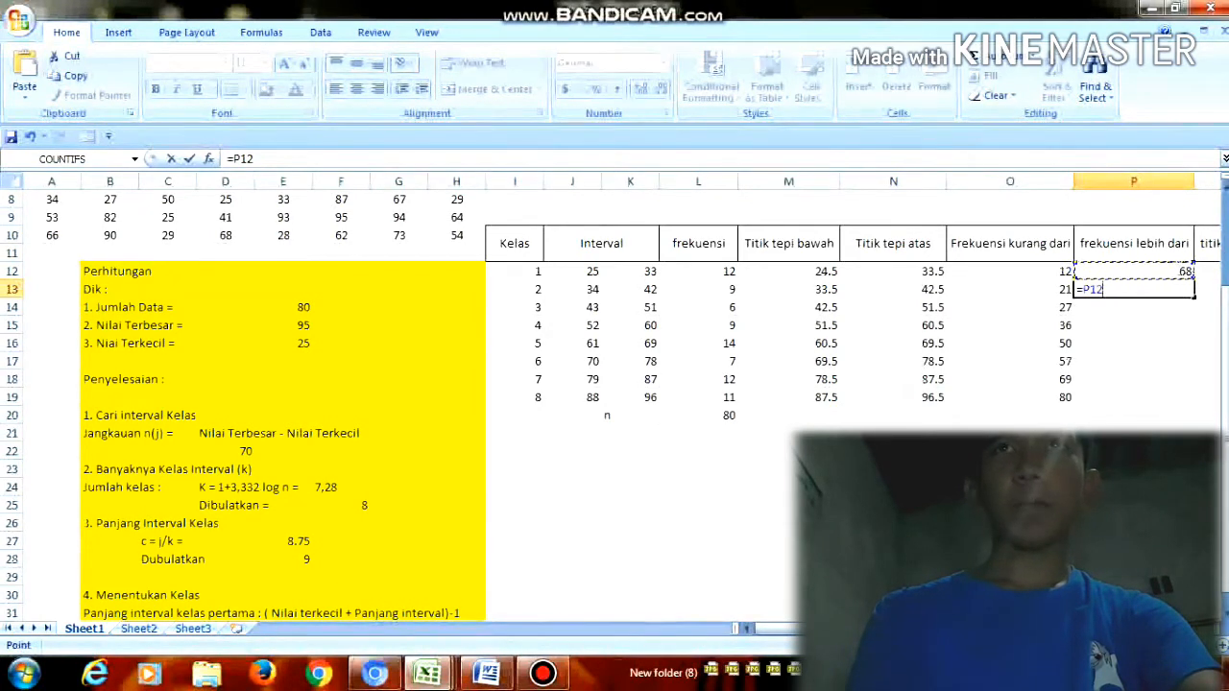
text(-)
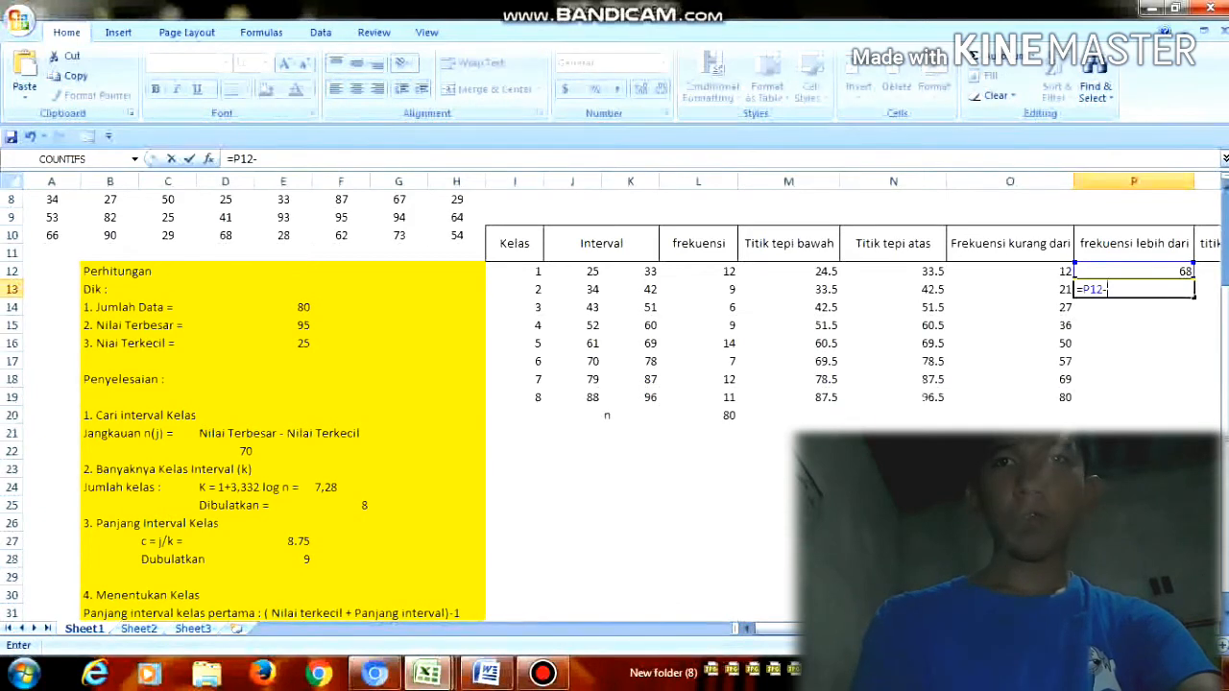
click(699, 289)
key(Return)
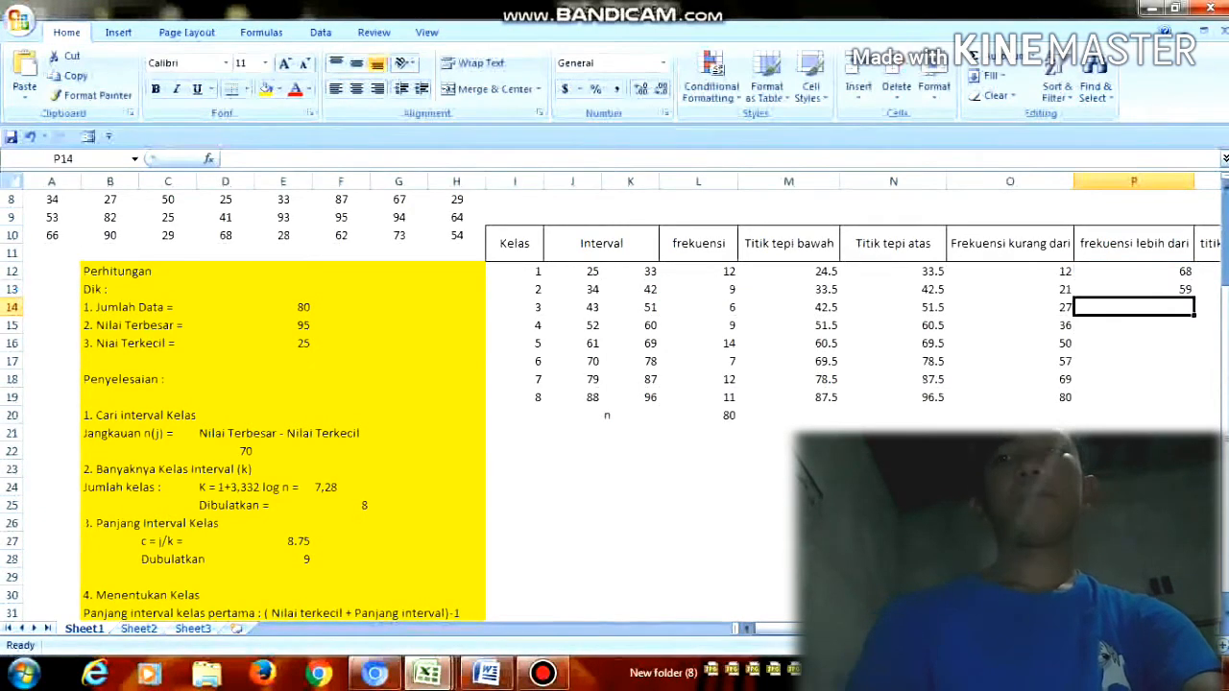
click(1134, 289)
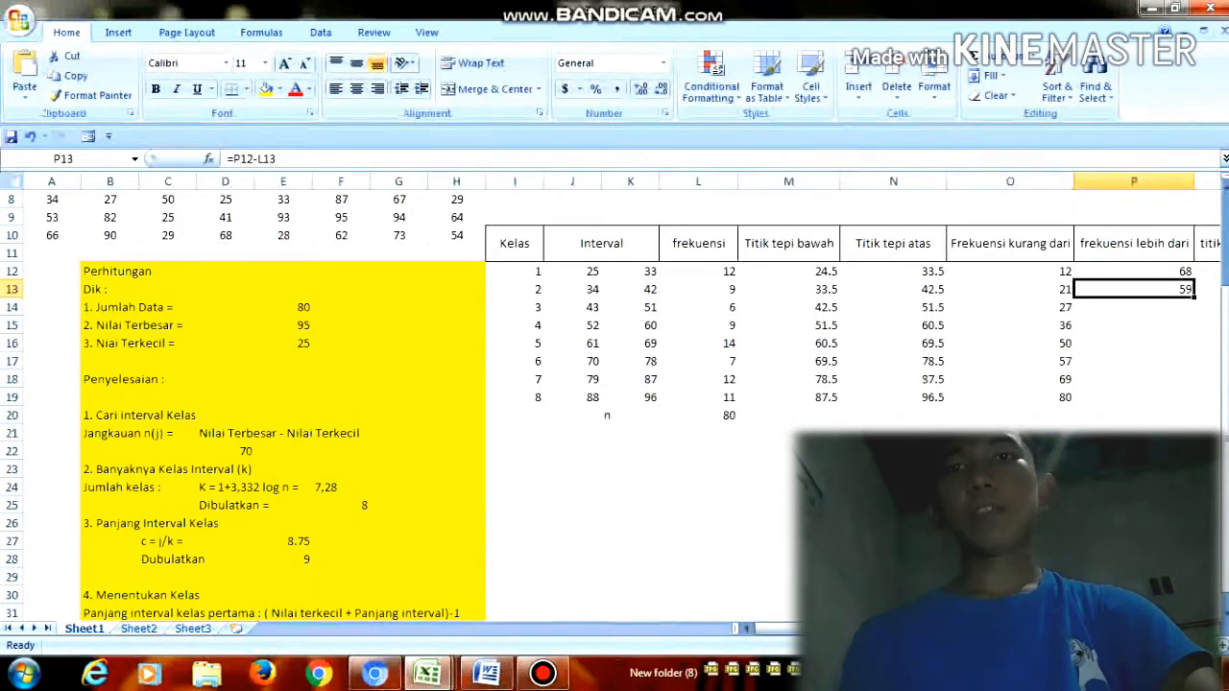
drag(1194, 296, 1194, 403)
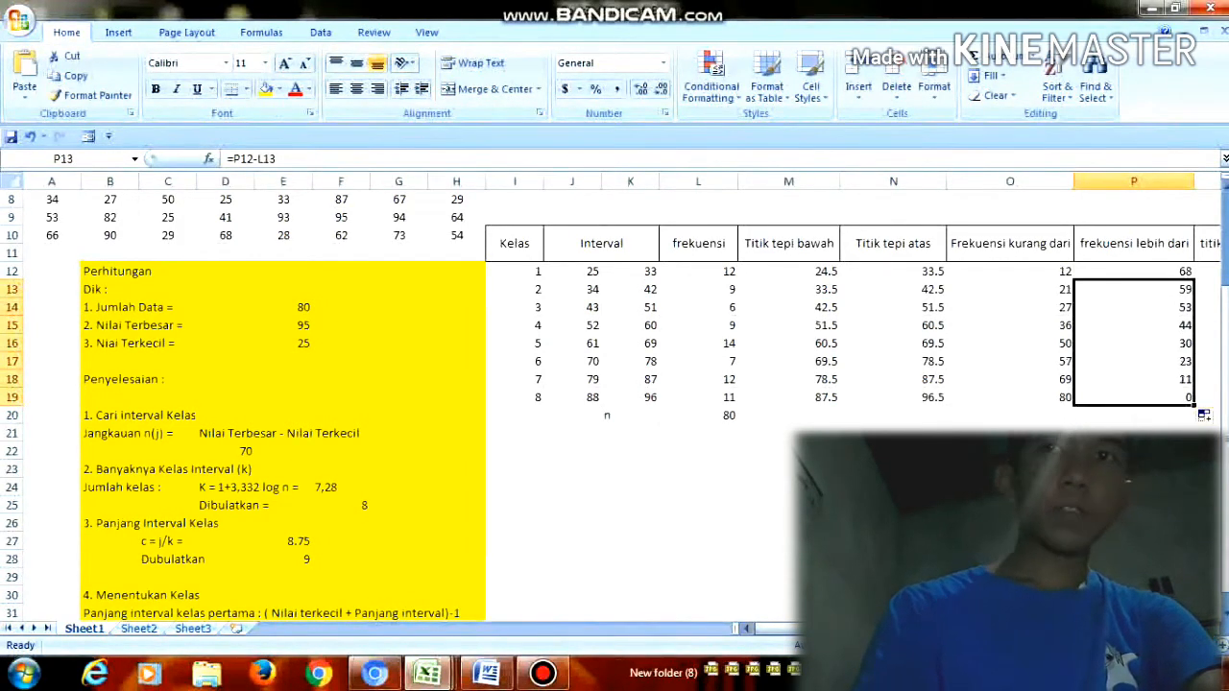
click(783, 612)
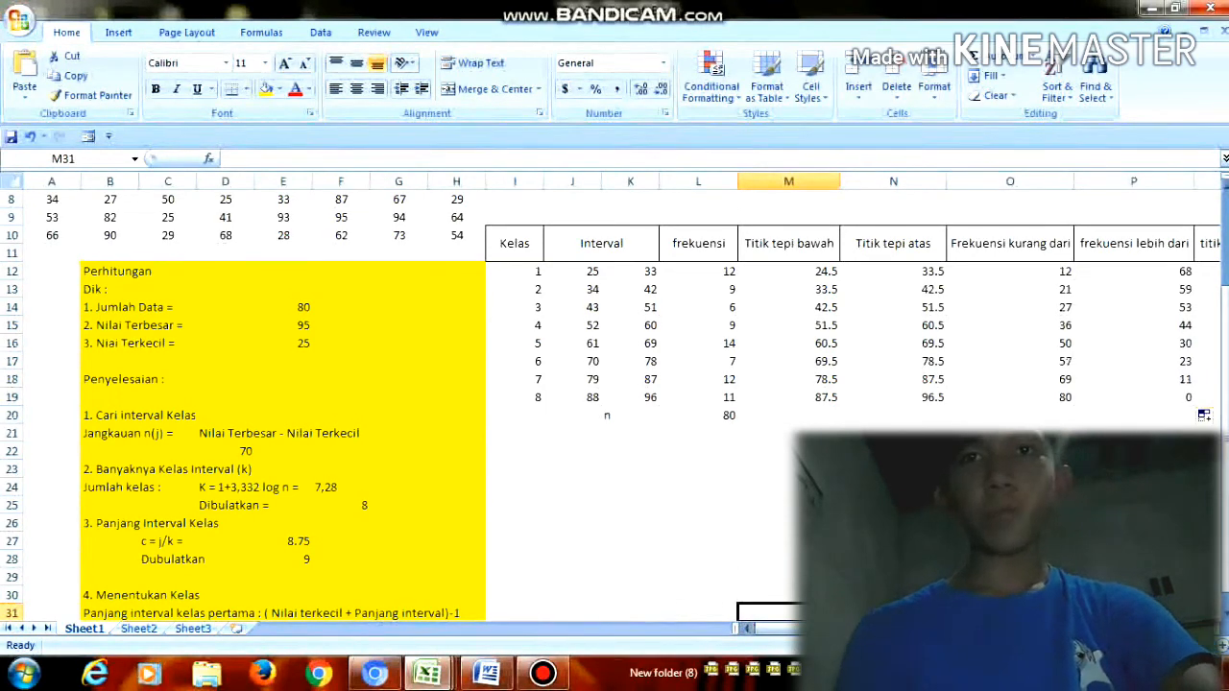
Step: Calculate the first titik tengah value in Q12 with the formula =(K12+J12)/2
drag(864, 629, 890, 629)
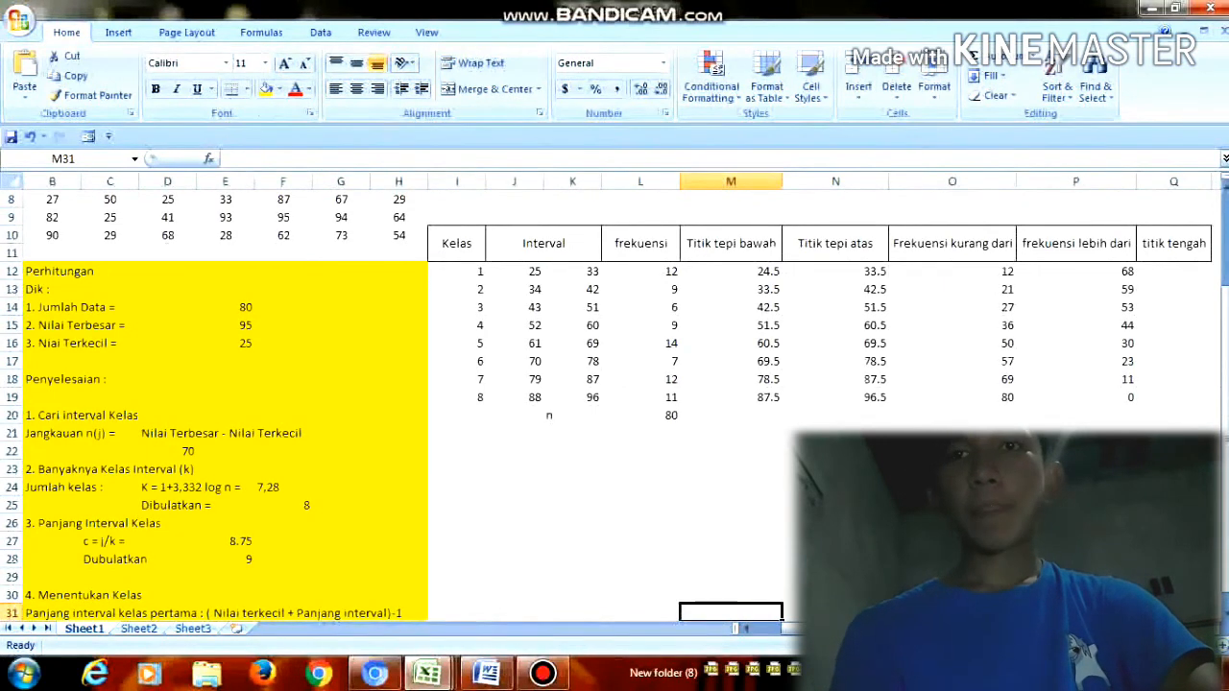
click(1173, 271)
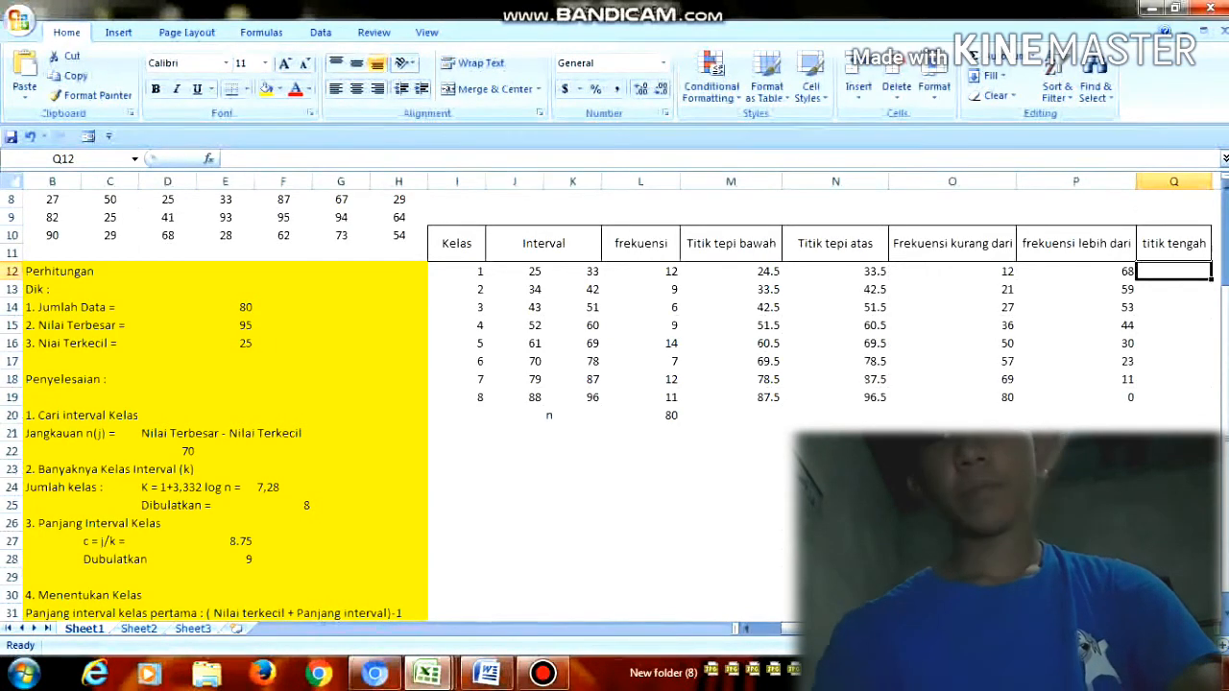
text(+)
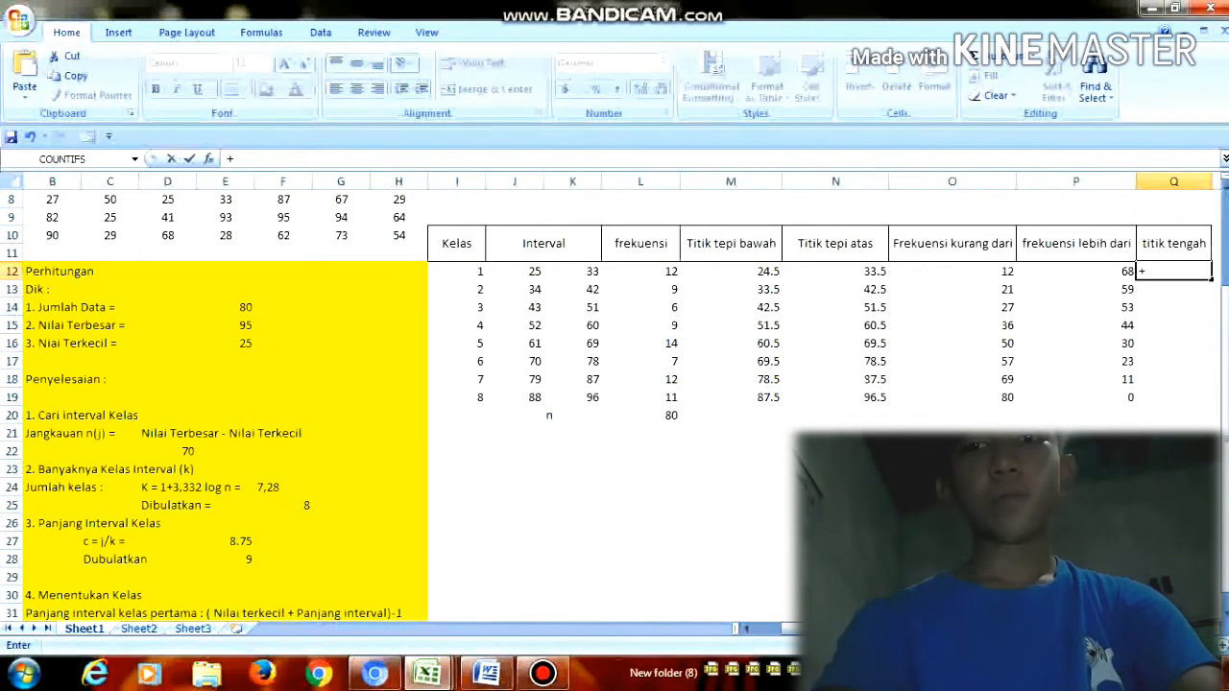
key(BackSpace)
text(=)
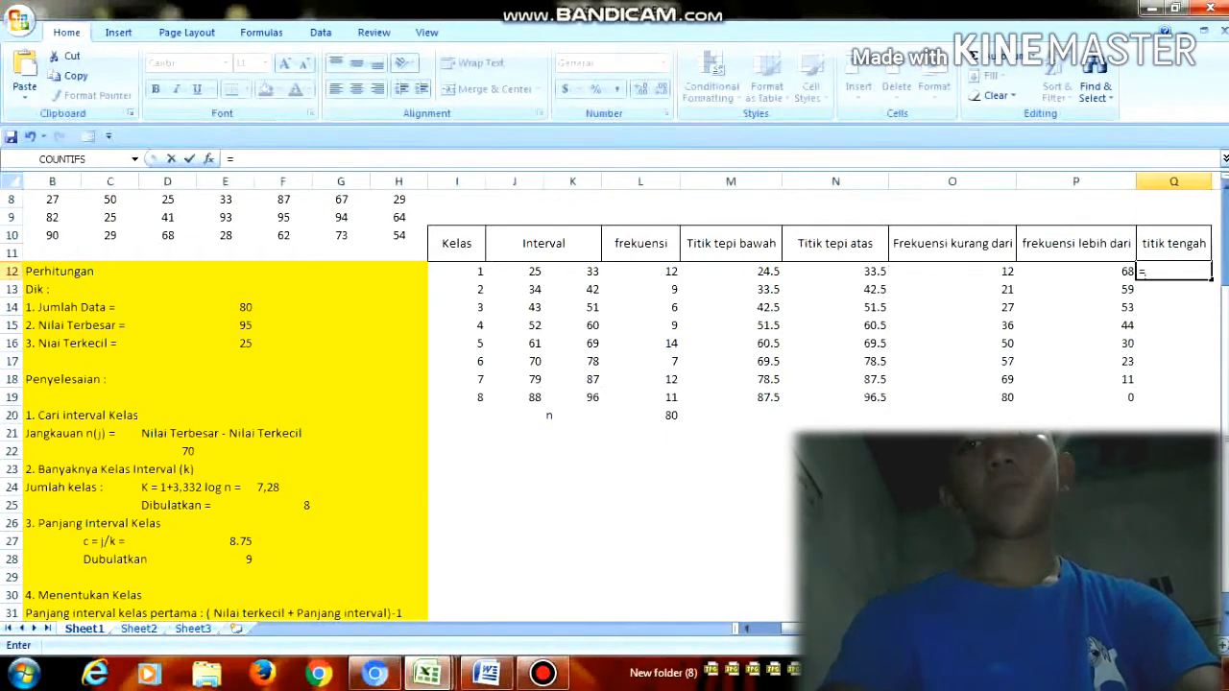
text(()
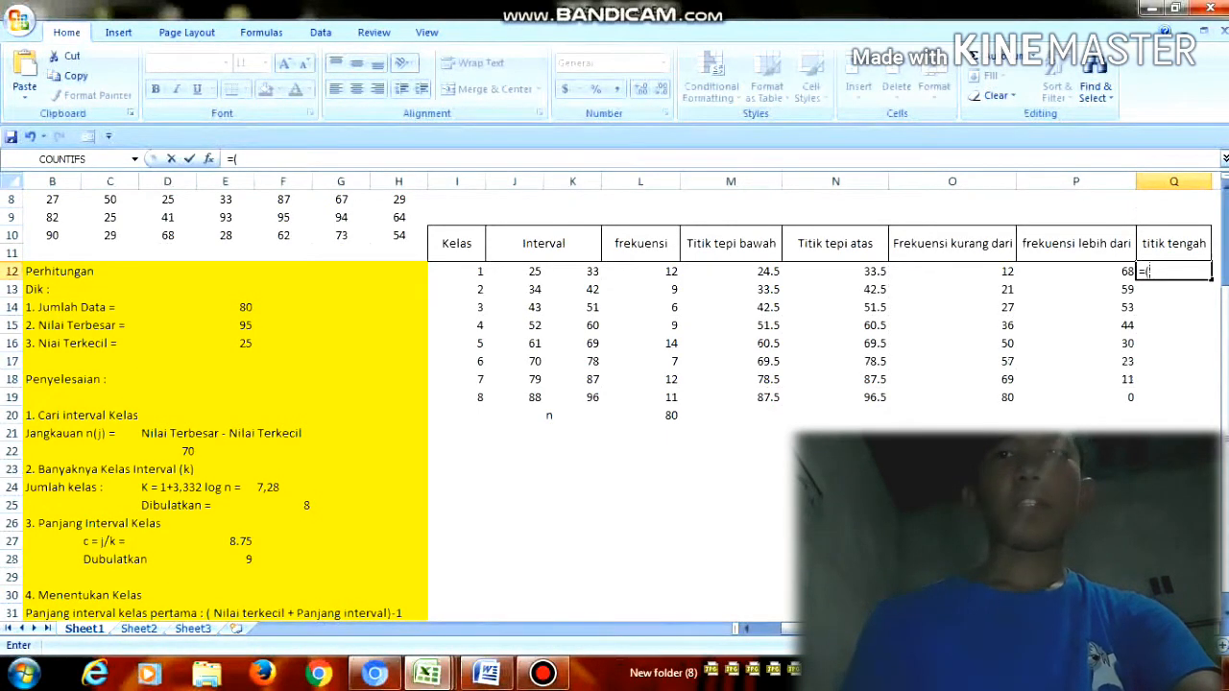
click(552, 275)
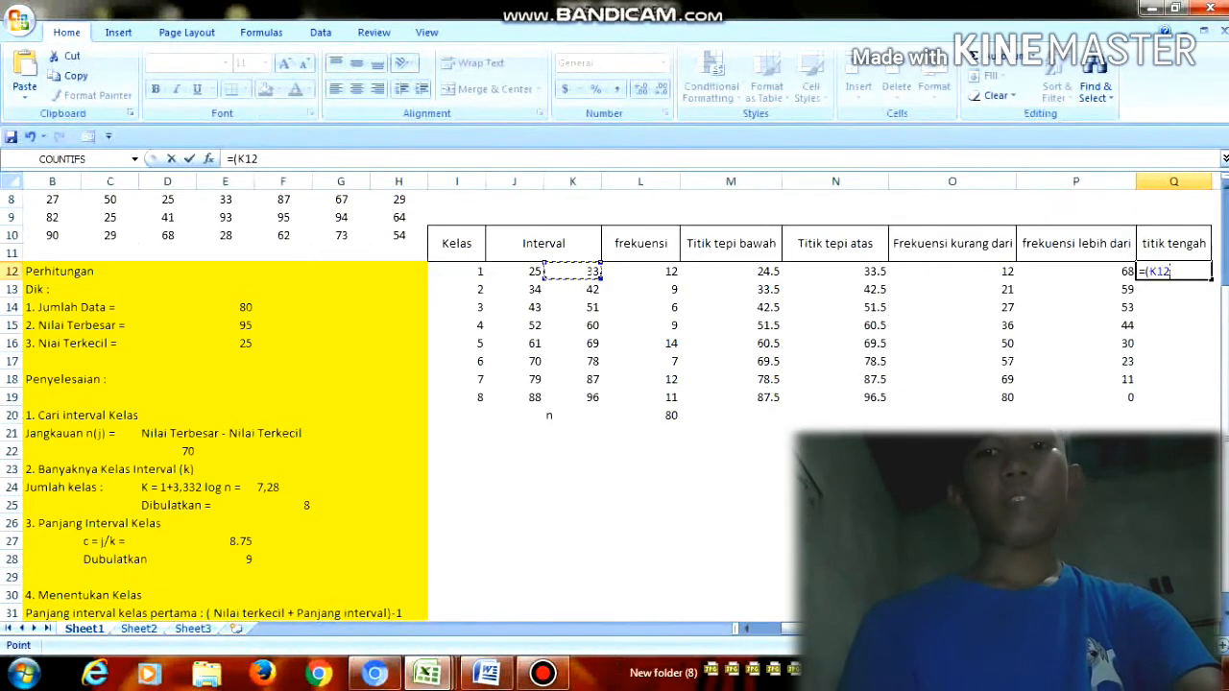
text(+)
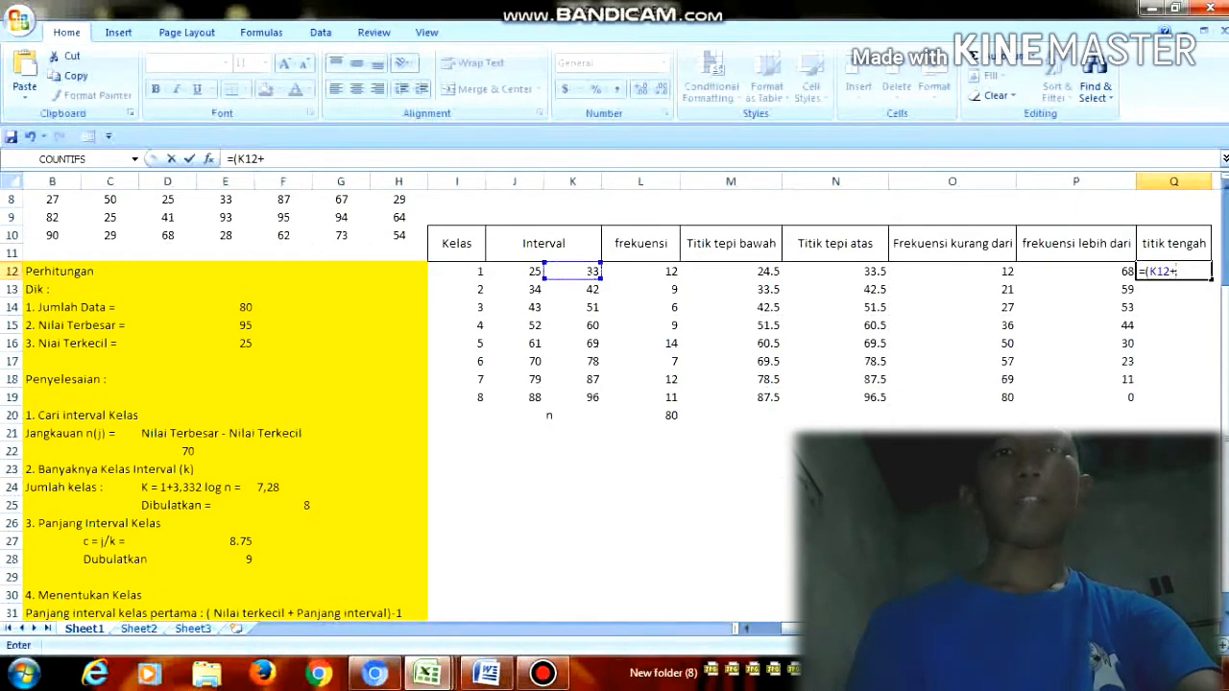
click(539, 271)
text())
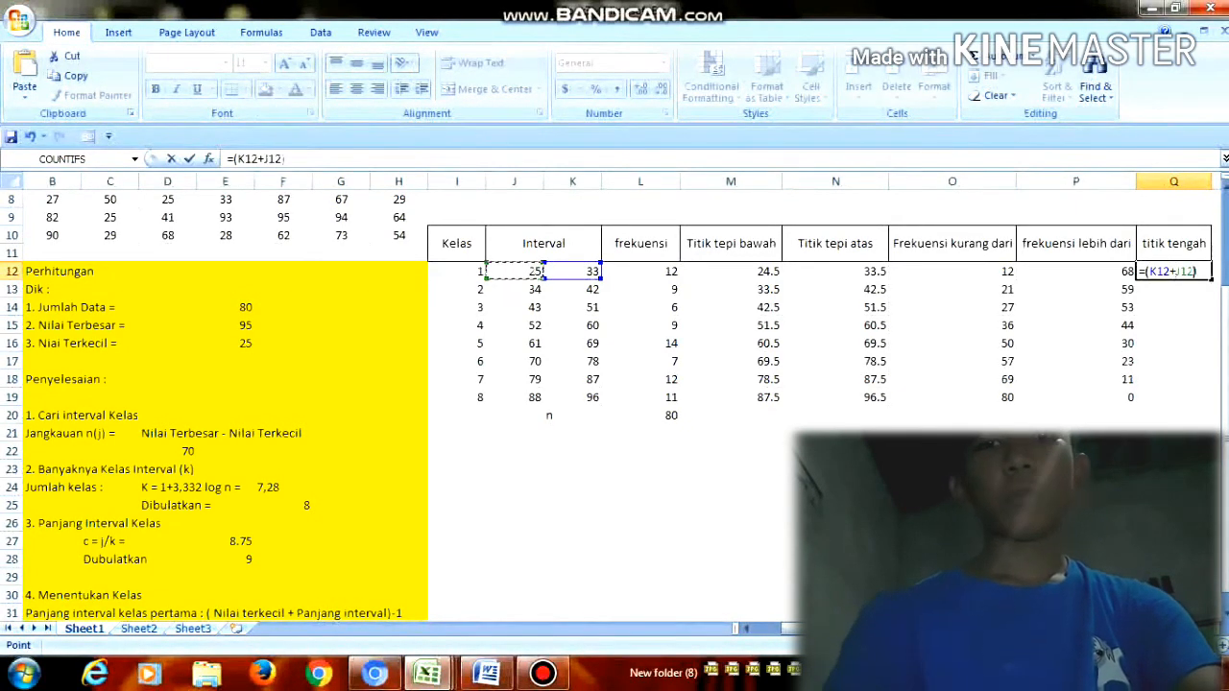
text(/)
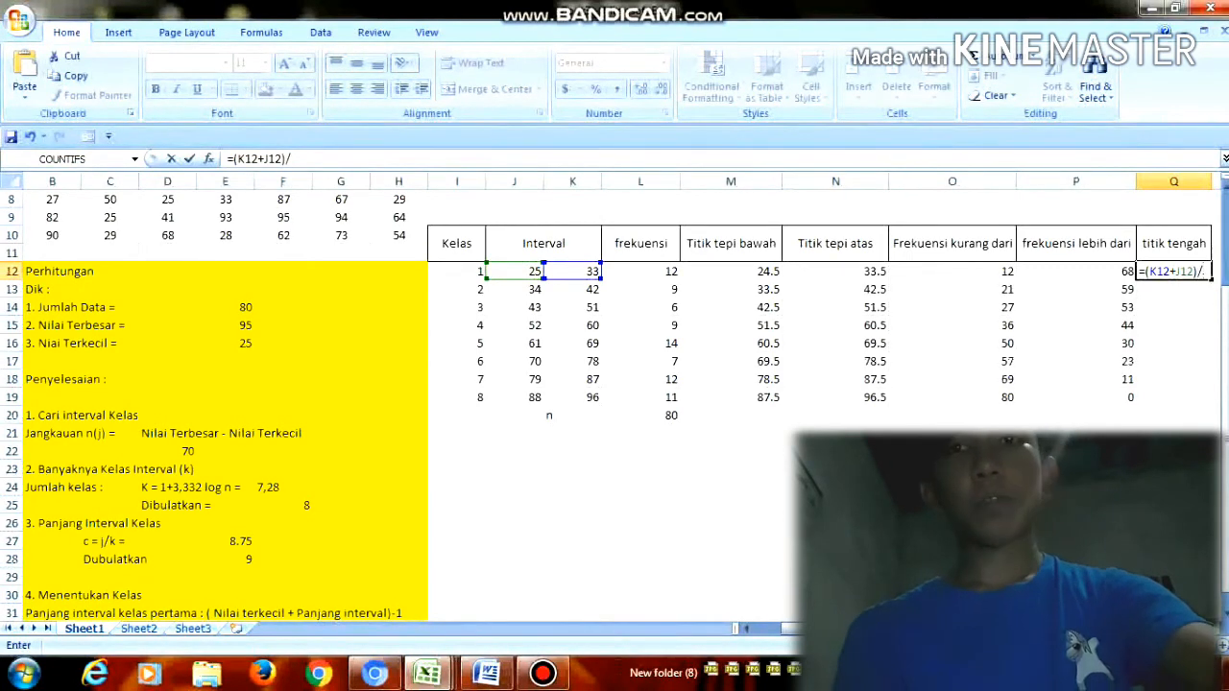
text(2)
key(Return)
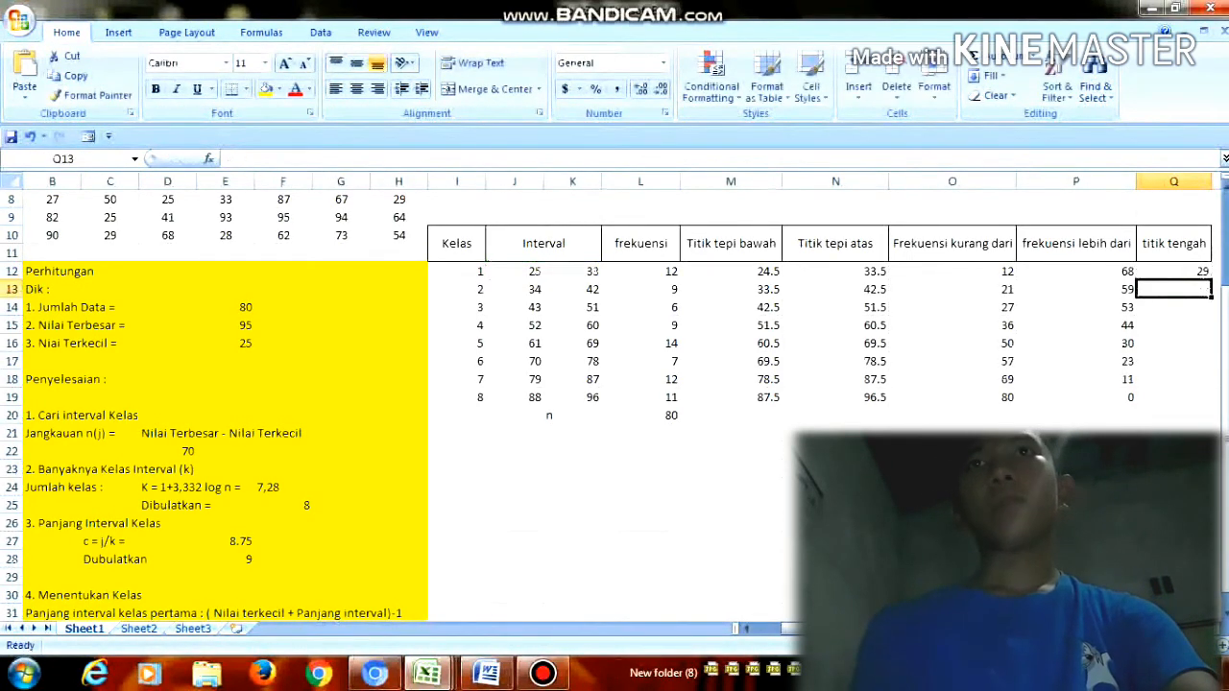
Step: Fill the titik tengah formula from Q12 down to Q19
click(1173, 272)
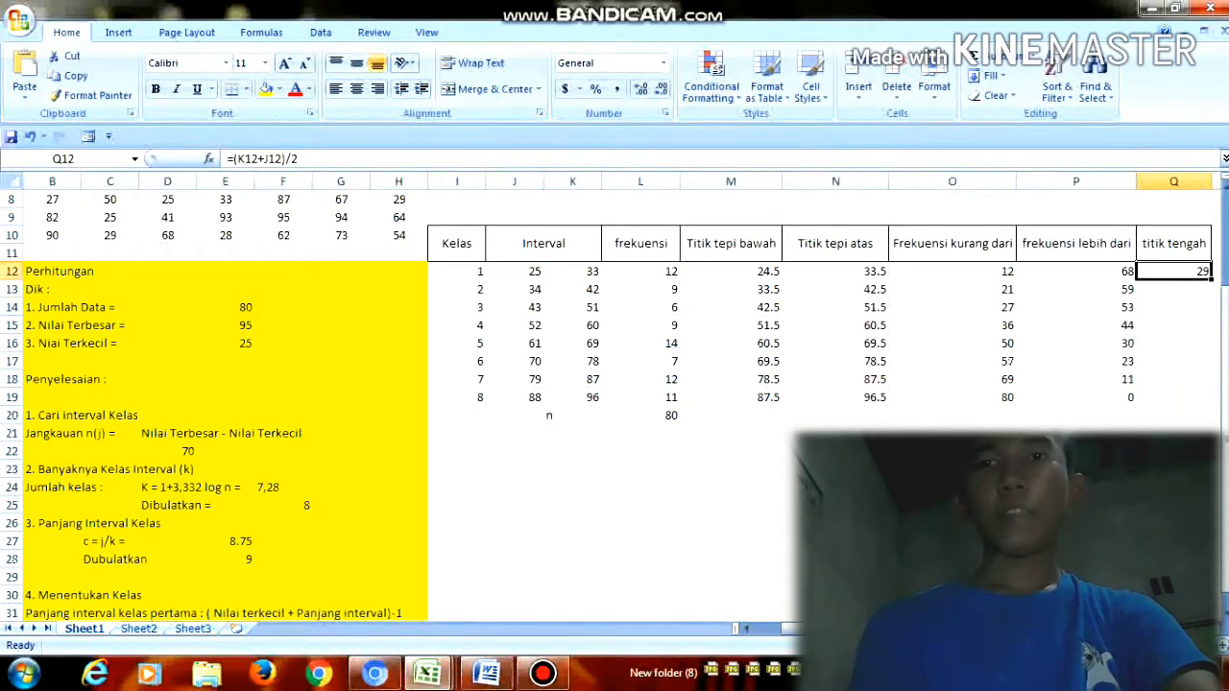
drag(1212, 280, 1205, 405)
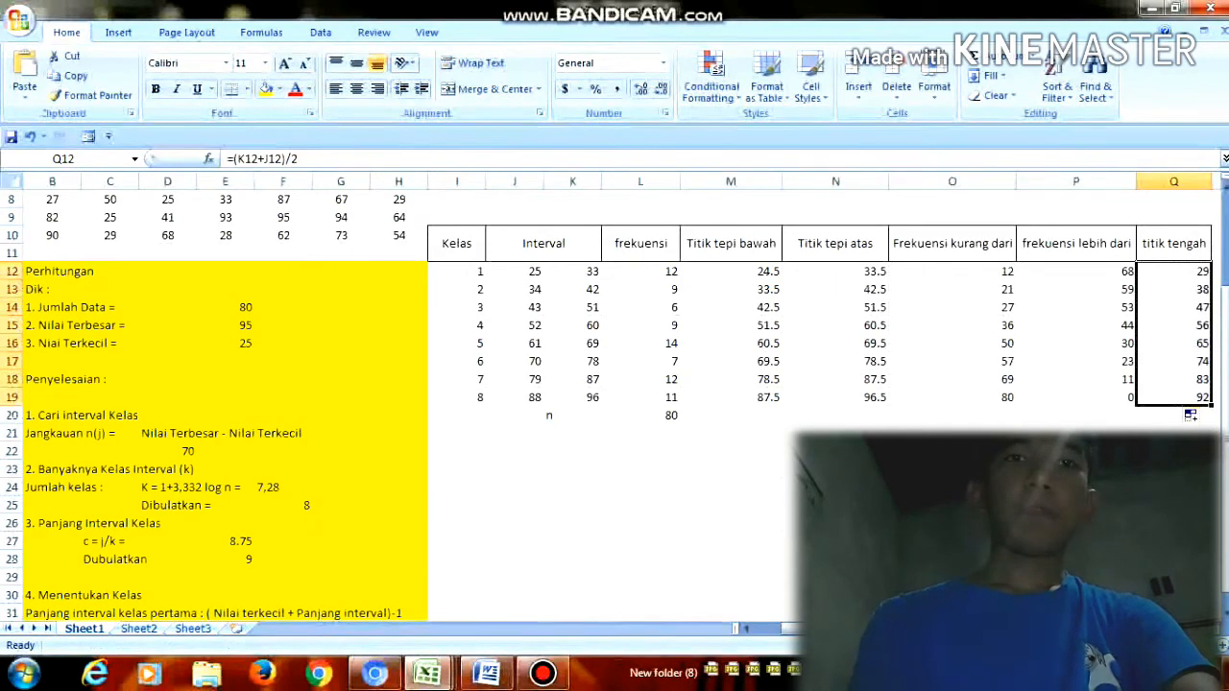
scroll(614, 403, down, 2)
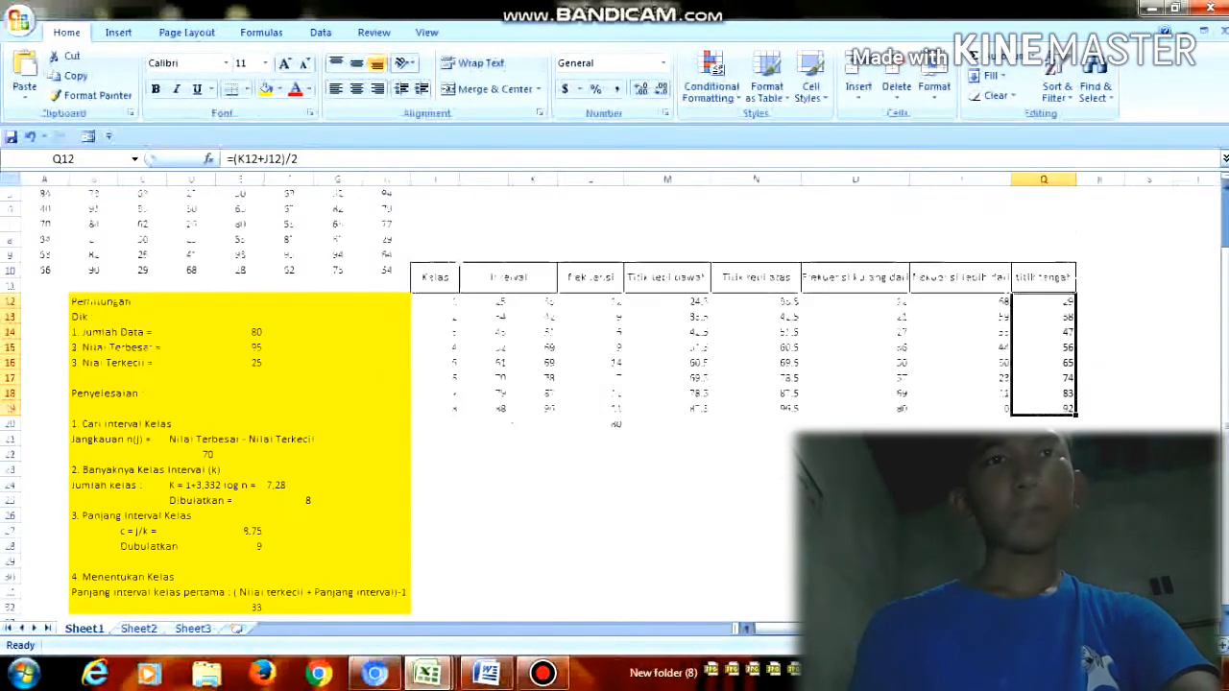